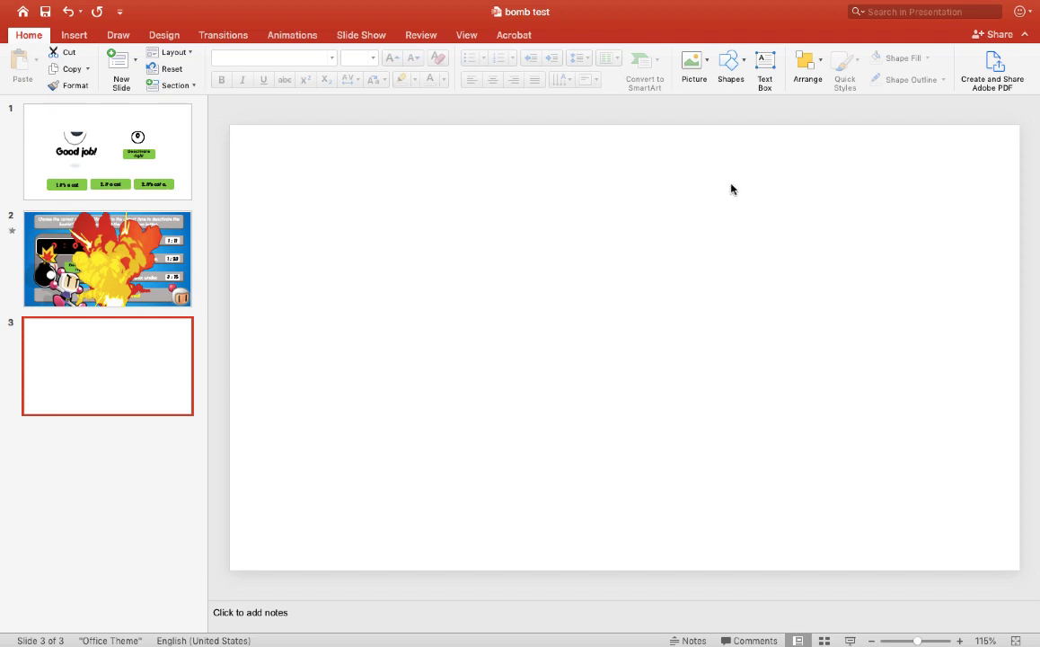
Draw a blue rounded square on slide 3, centre it and place the cursor inside for text
left_click(745, 62)
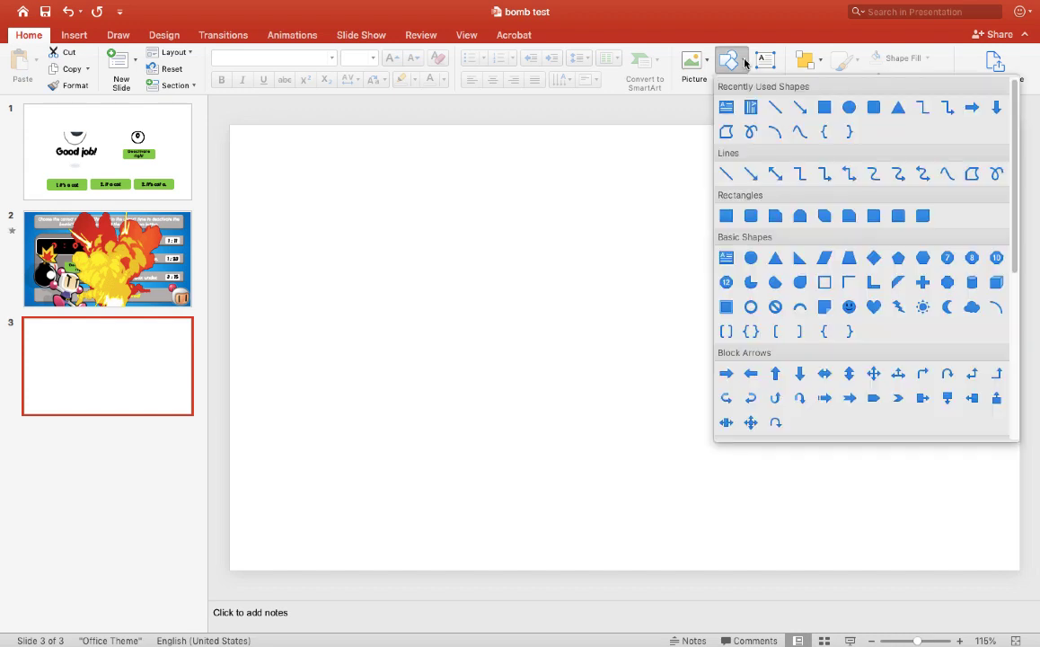
left_click(874, 109)
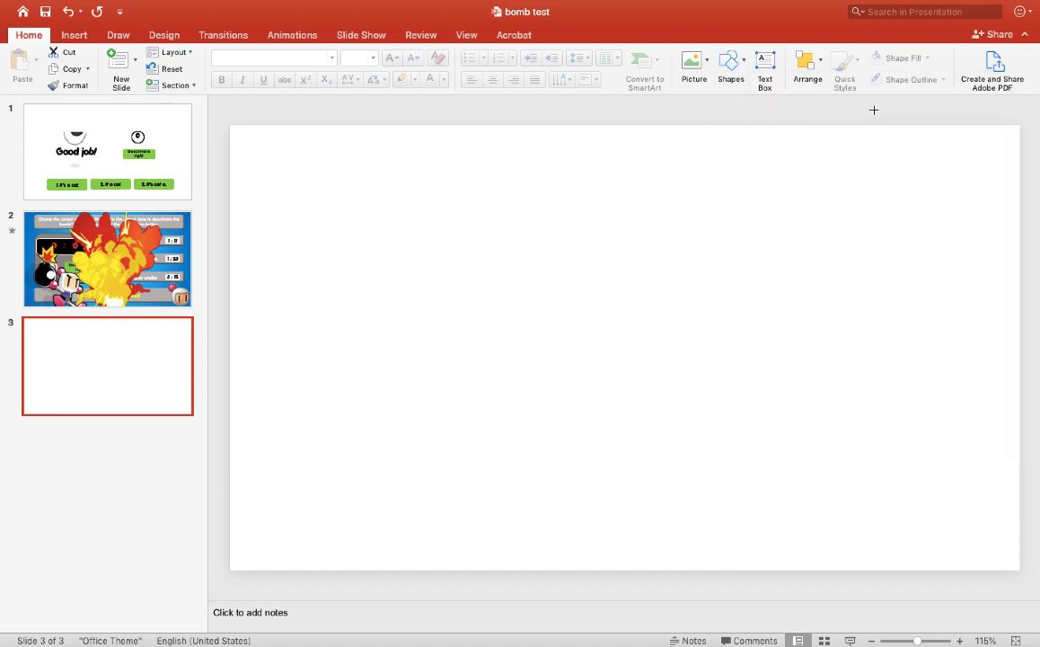
left_click_drag(565, 240, 632, 308)
left_click_drag(599, 274, 612, 288)
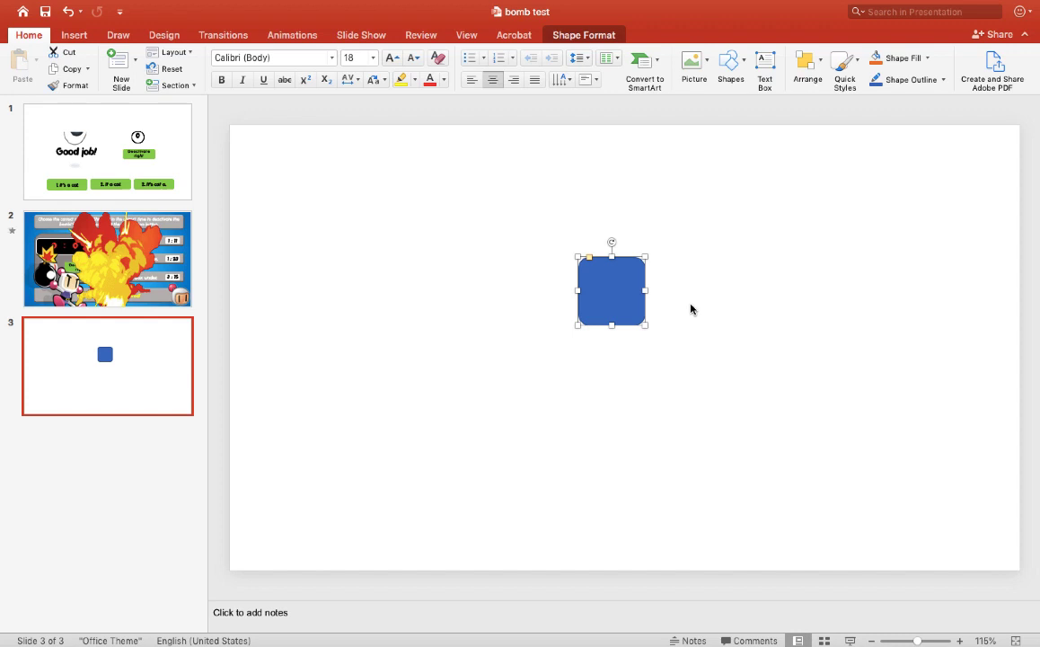
left_click(614, 291)
Set the square's text to Porky's font at size 32 and type its digit
left_click(331, 60)
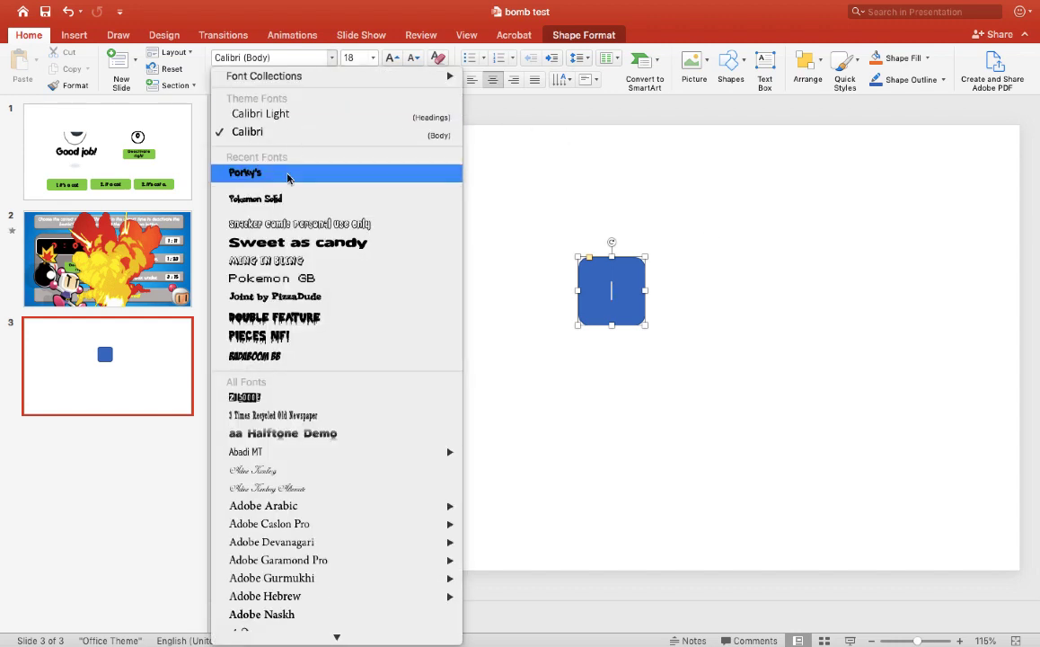
left_click(367, 162)
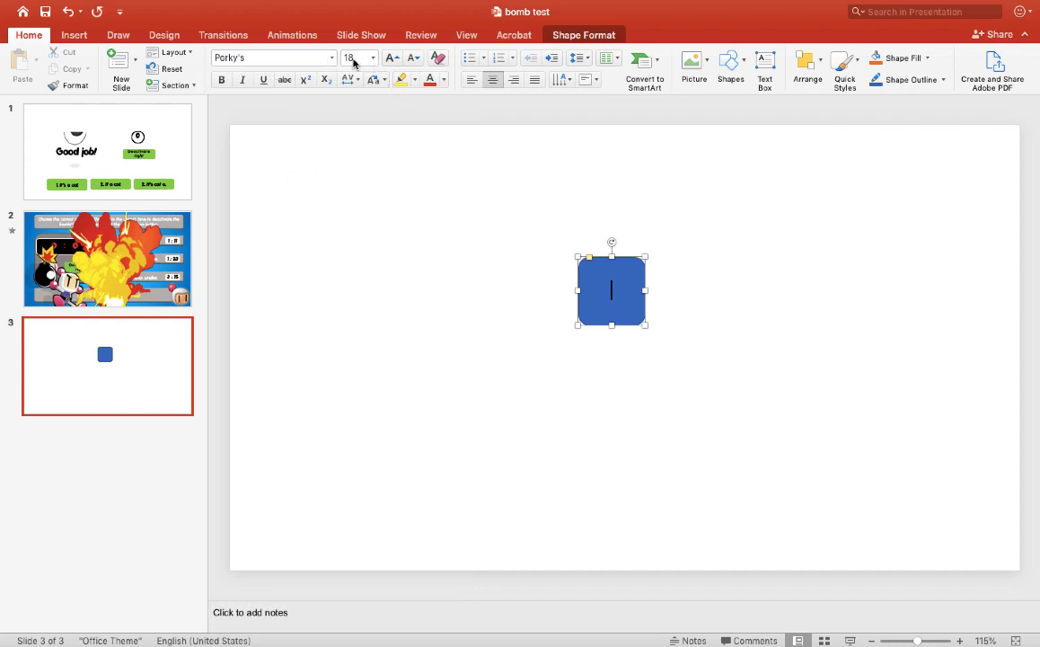
left_click(390, 59)
left_click(390, 59)
left_click(390, 60)
left_click(390, 59)
left_click(613, 290)
type("6")
Remove the rounded square's outline with No Outline
left_click(580, 35)
left_click(332, 59)
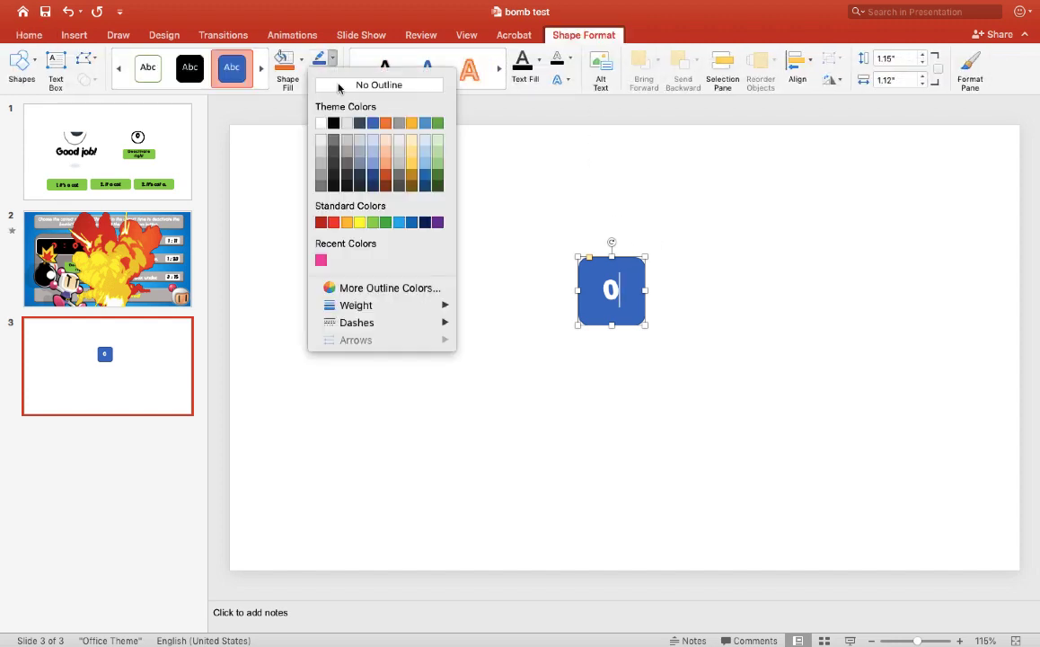
left_click(354, 88)
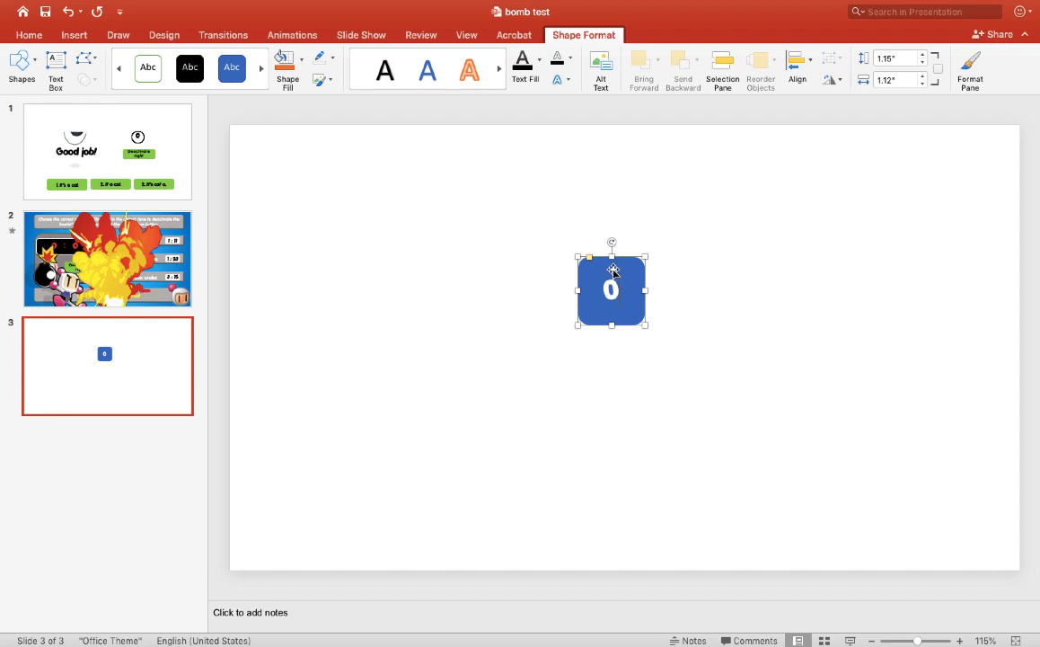
Fill the square with the recent pink and enlarge its 0 to size 40
left_click(301, 59)
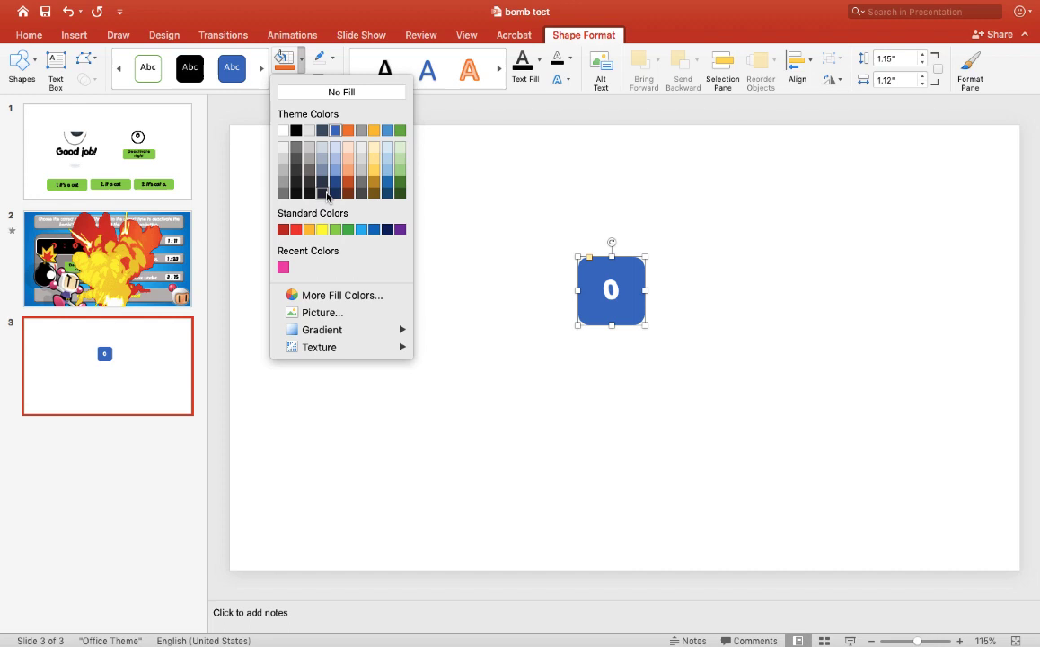
left_click(283, 267)
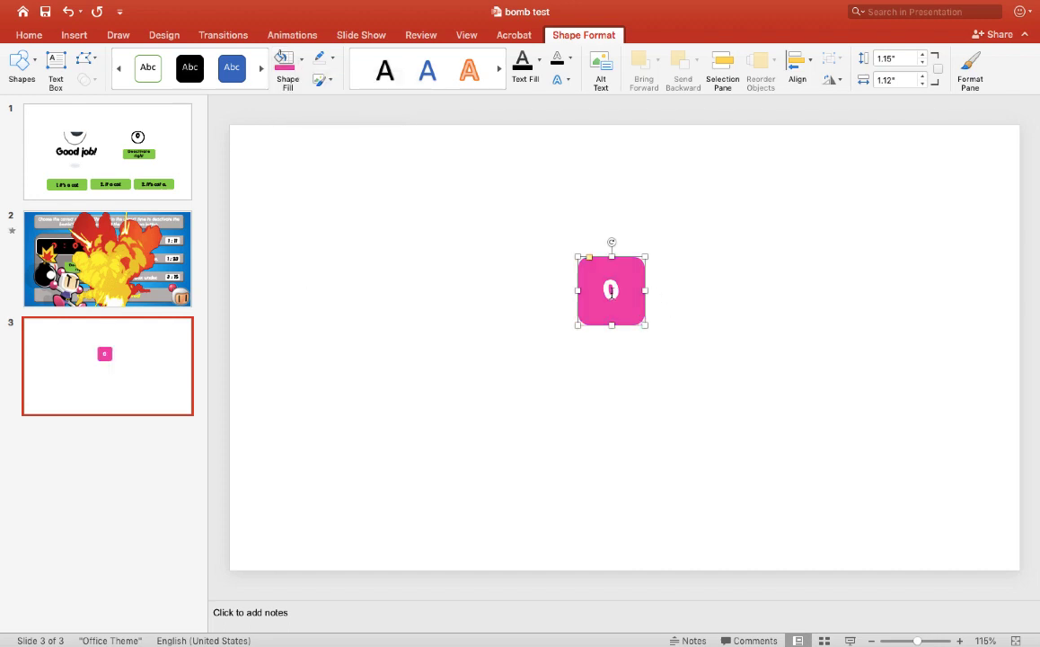
key("super+a")
left_click(30, 36)
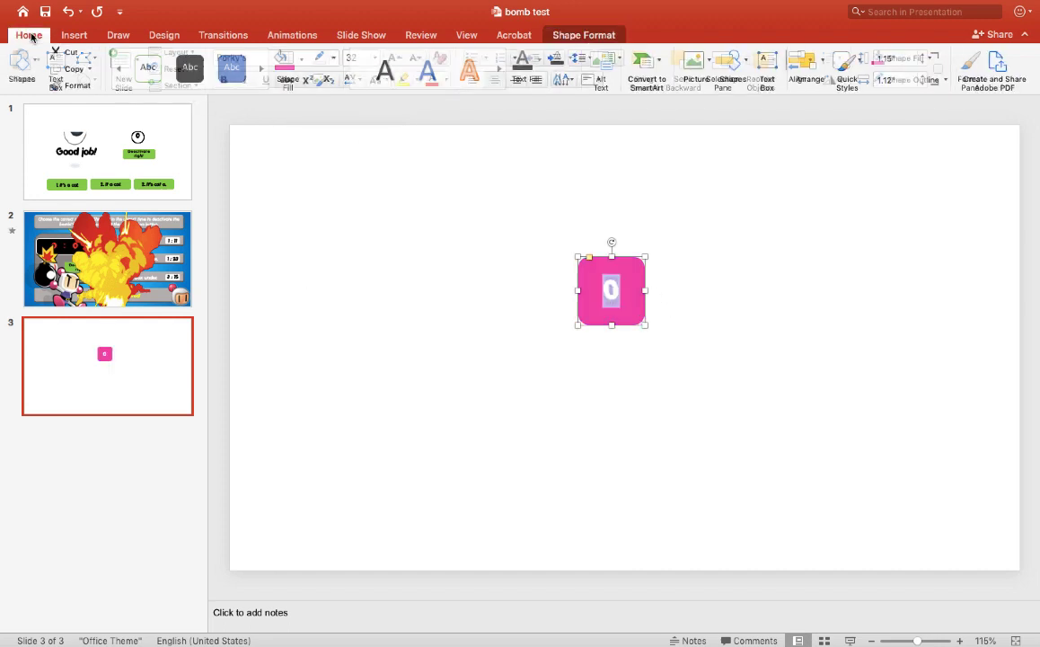
left_click(392, 59)
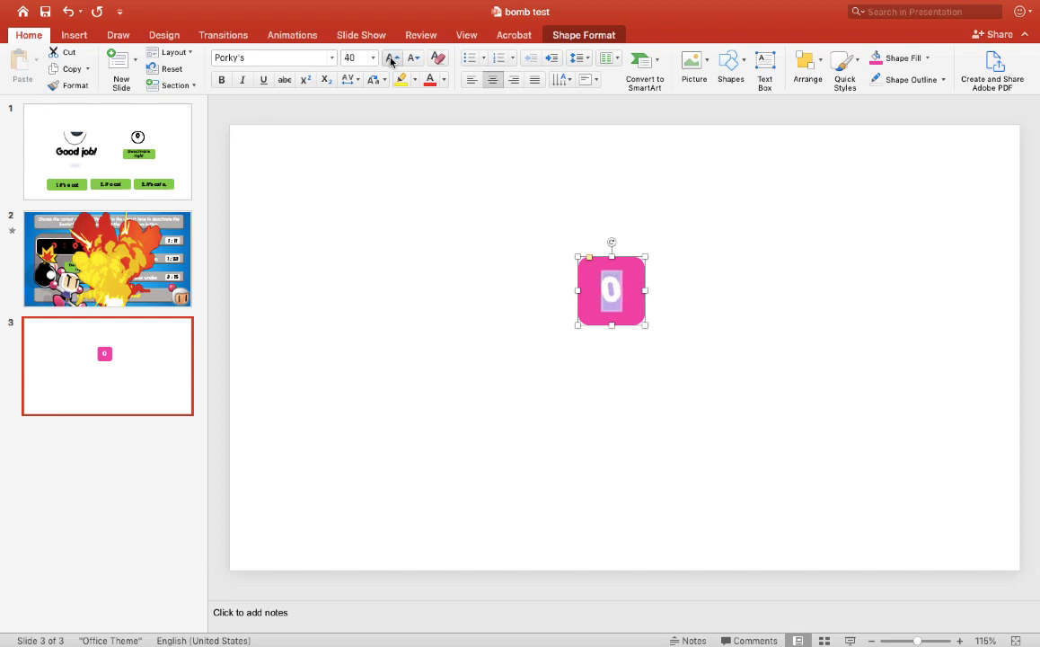
left_click(703, 261)
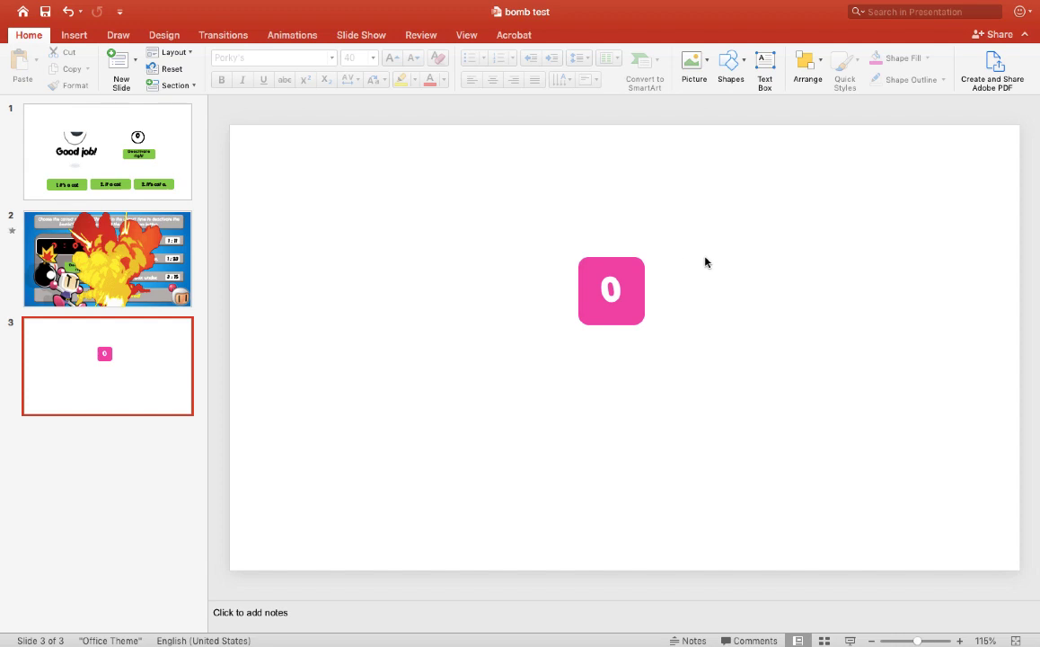
left_click(628, 273)
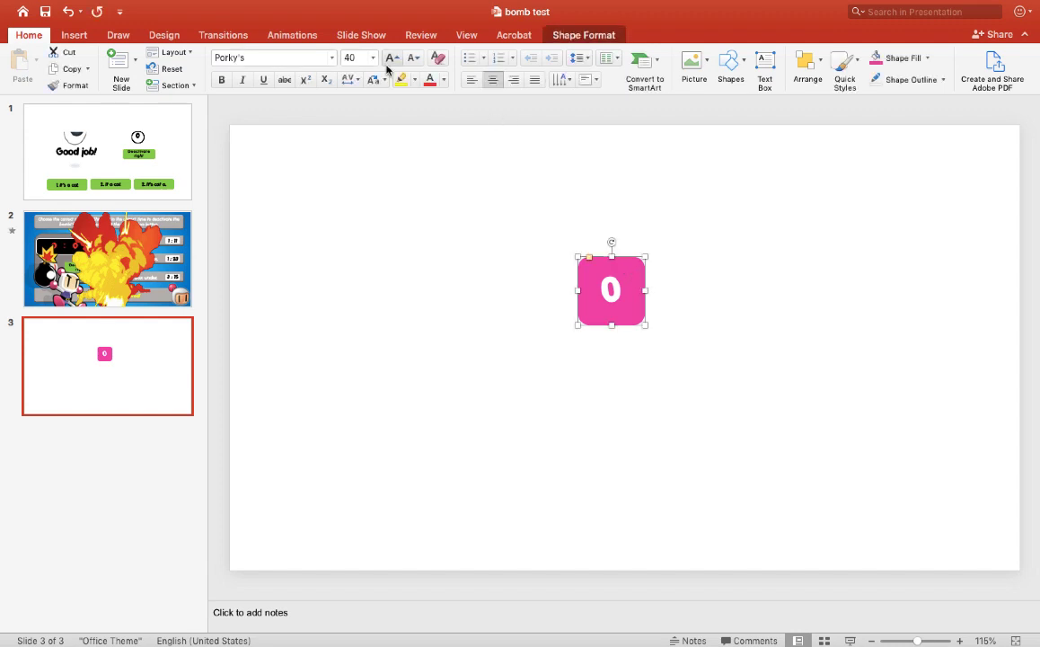
left_click(288, 37)
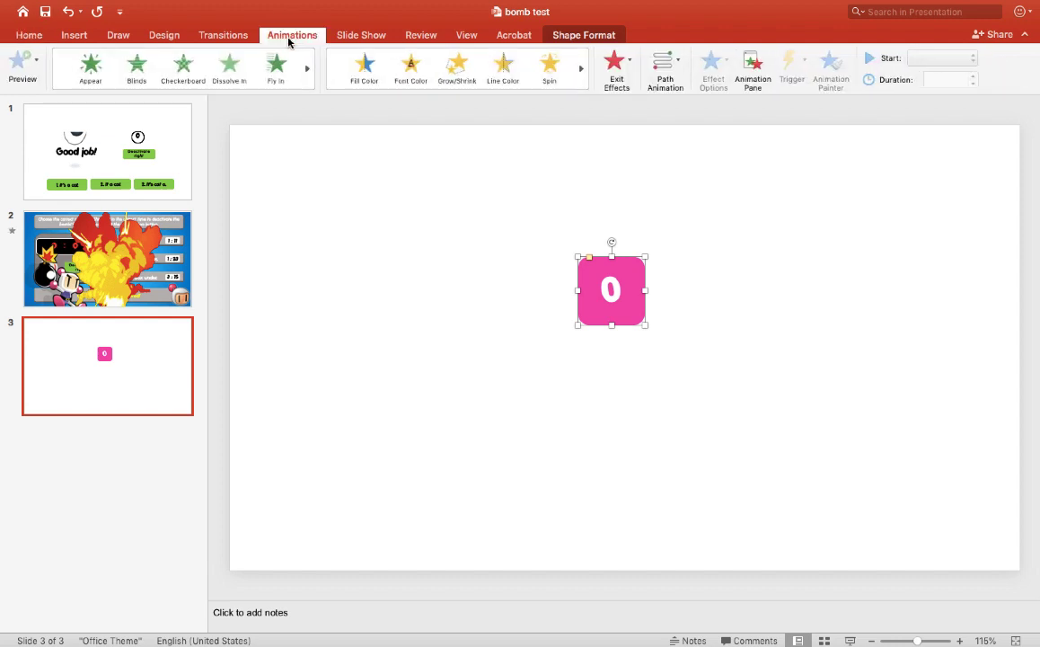
Apply an exit effect to the pink 0 tile
left_click(632, 63)
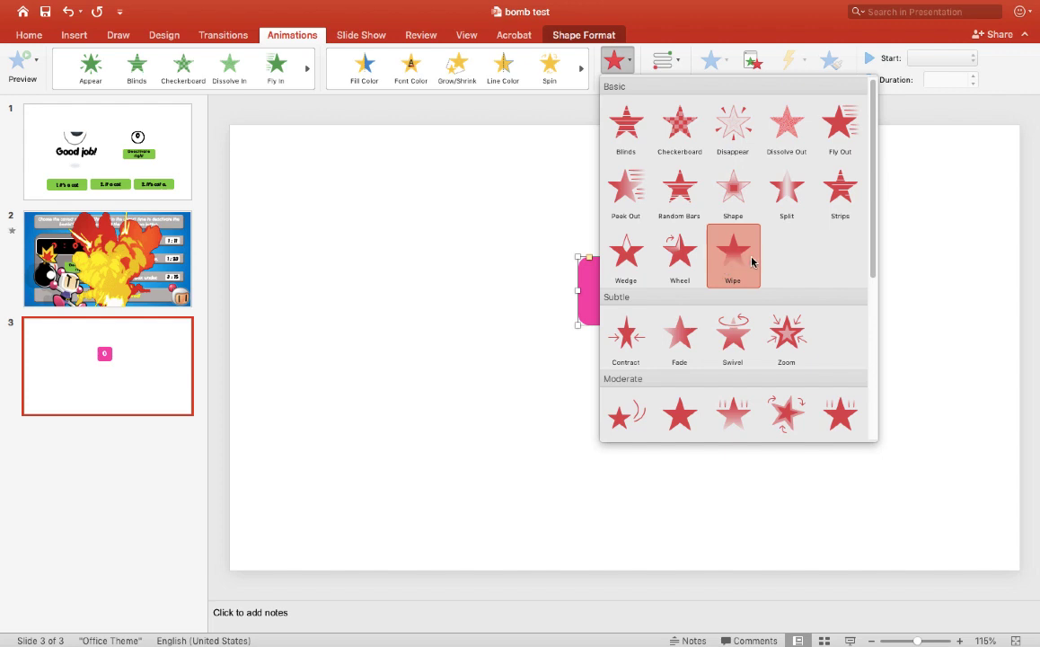
scroll(752, 261, "down", 3)
scroll(752, 262, "down", 4)
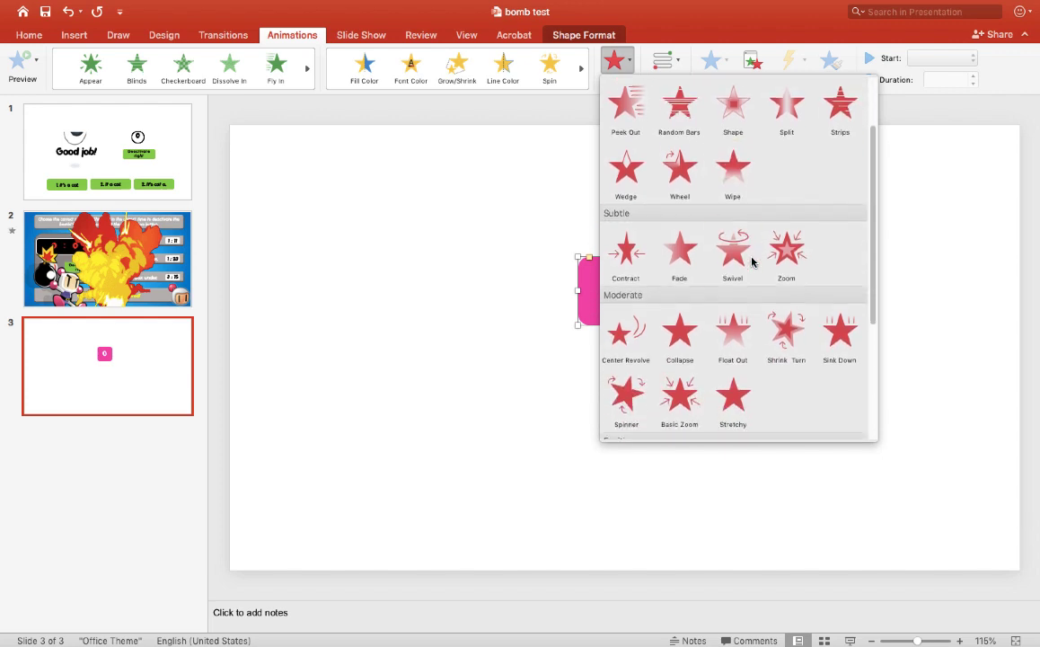
scroll(751, 261, "up", 5)
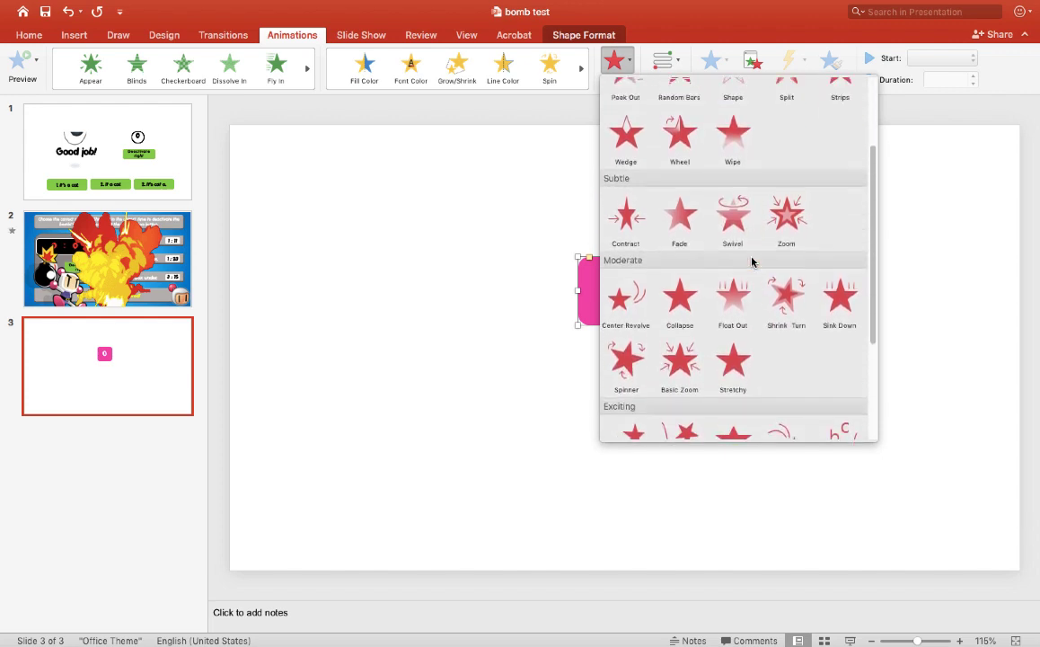
left_click(734, 133)
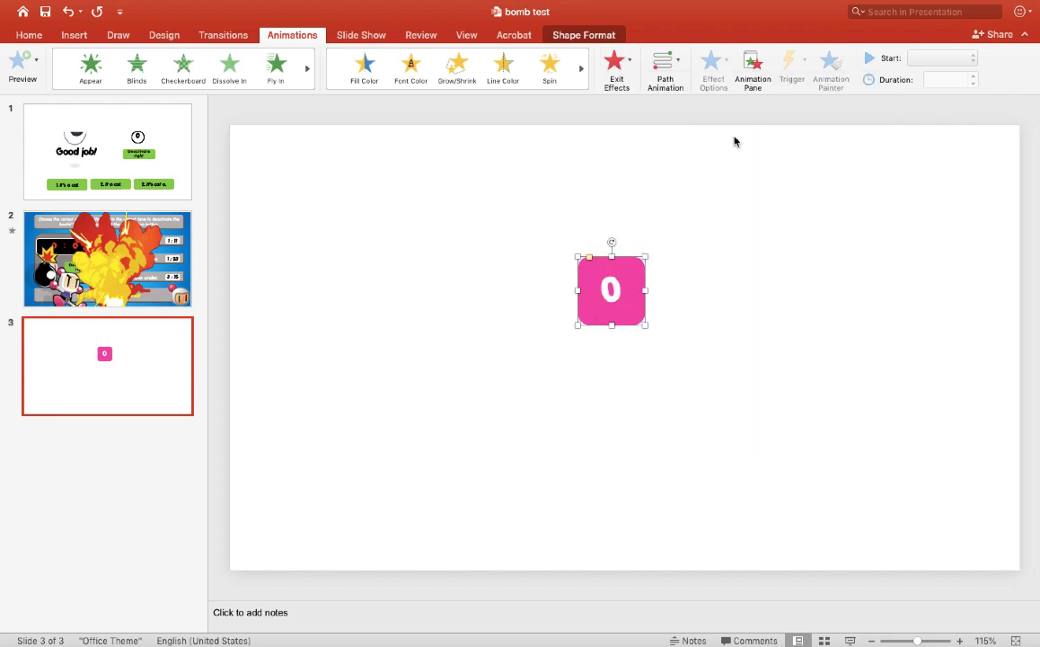
Show the Animation Pane and review the exit effect's timing settings
left_click(752, 76)
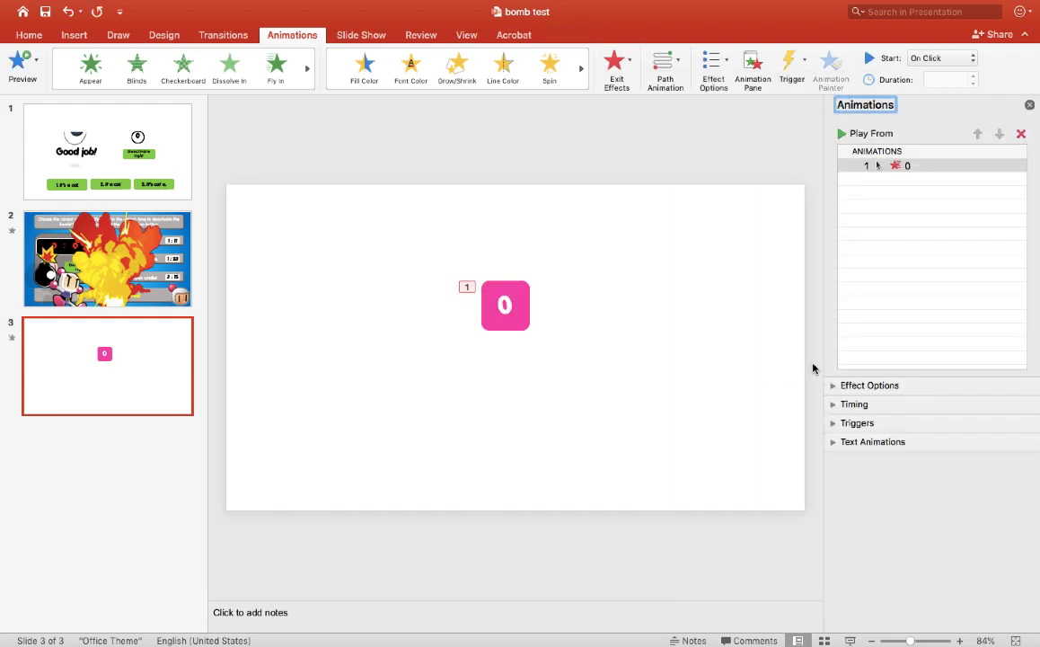
left_click(835, 406)
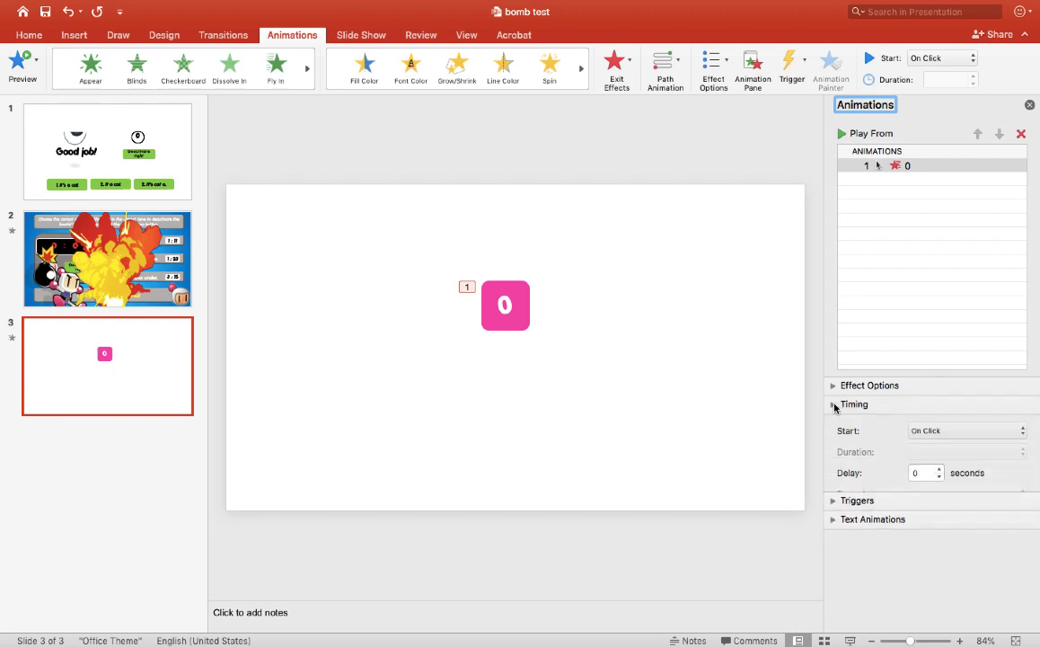
left_click(831, 406)
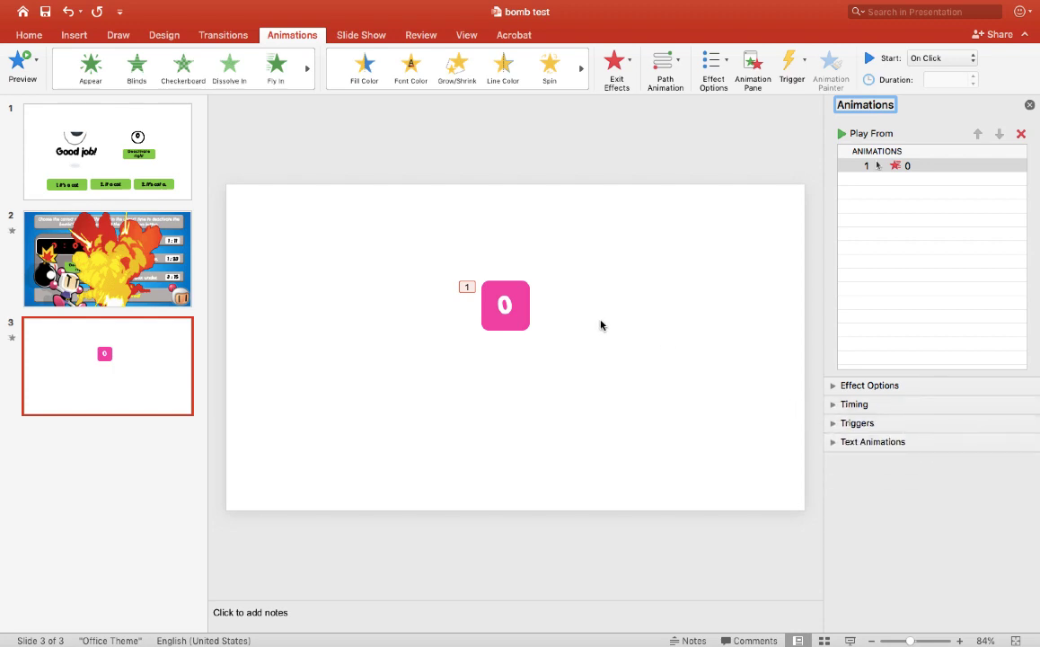
left_click(518, 288)
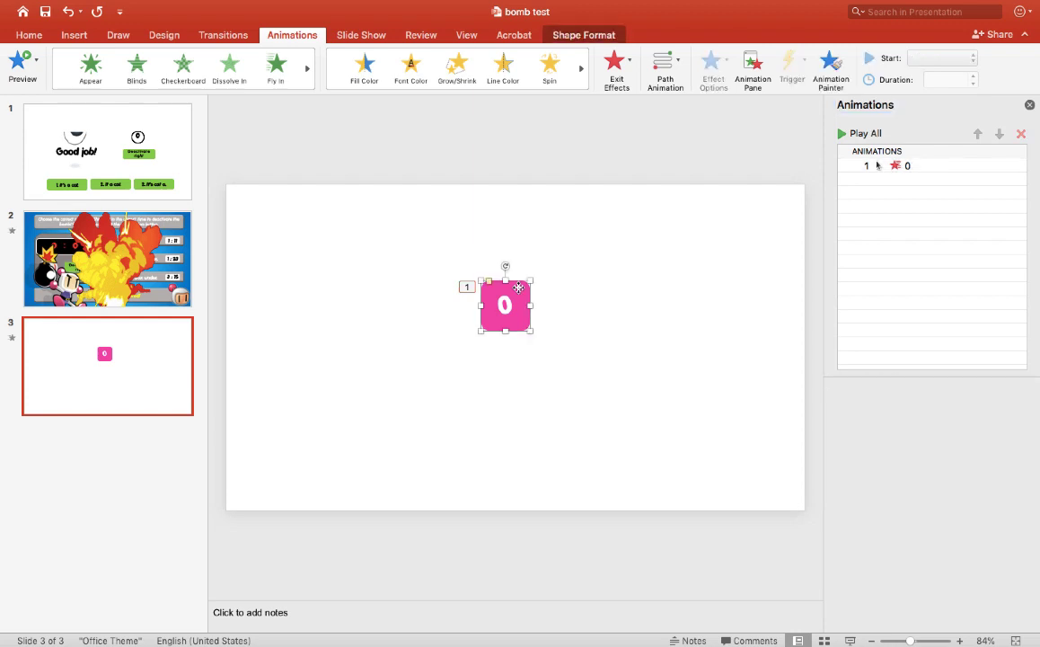
Paste a second pink 0 tile and line both tiles up side by side on the left
key("super+v")
left_click_drag(527, 303, 591, 293)
left_click(519, 291)
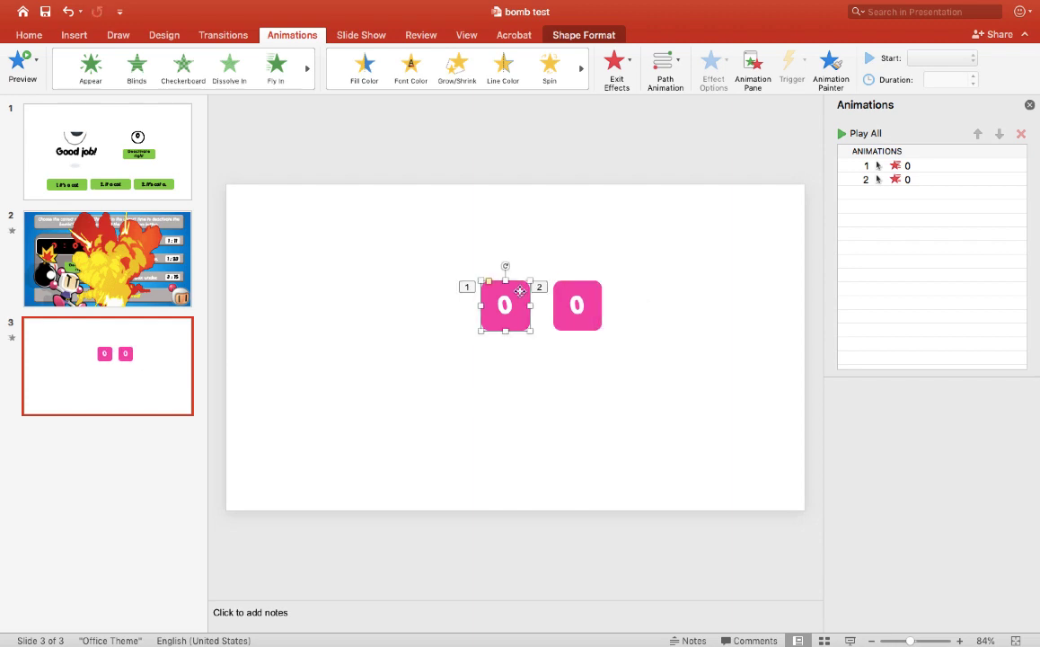
left_click_drag(515, 291, 333, 292)
left_click(590, 291)
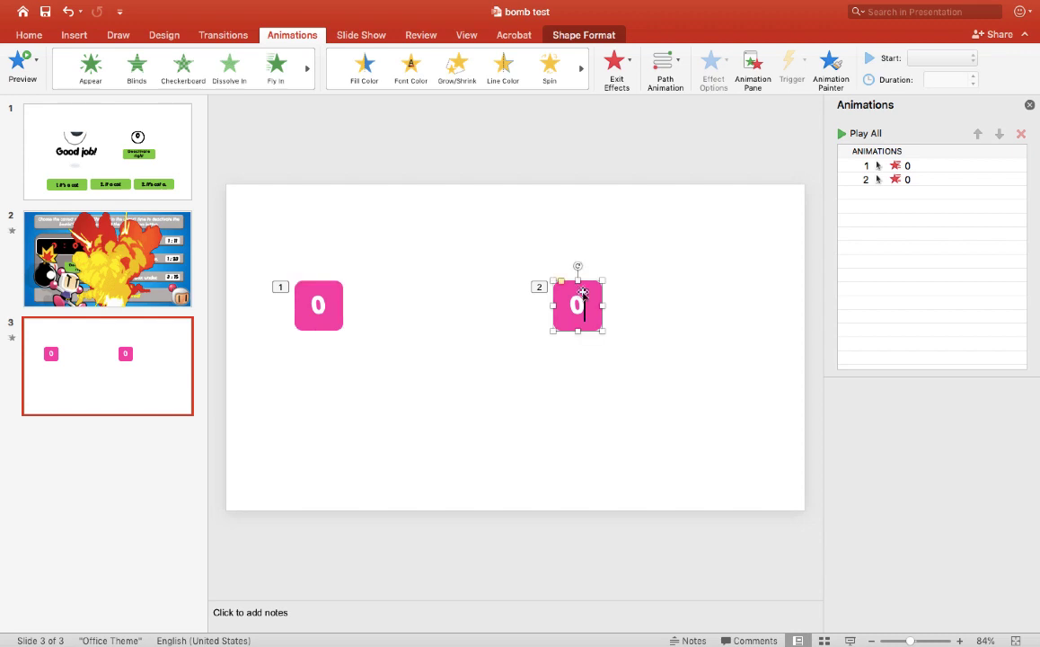
left_click_drag(592, 288, 408, 289)
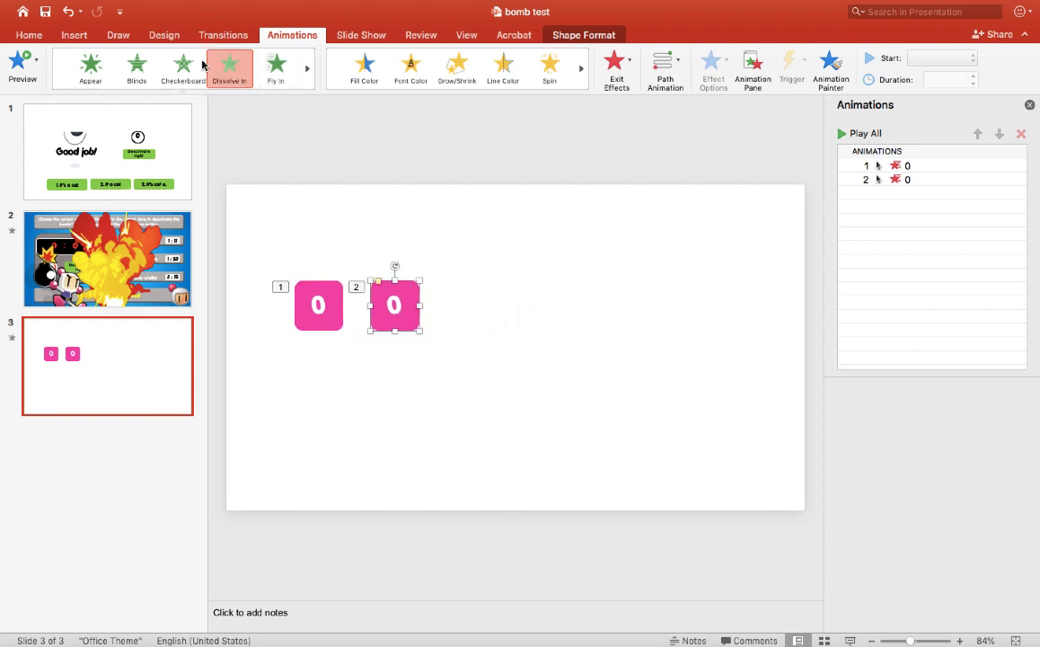
left_click(29, 36)
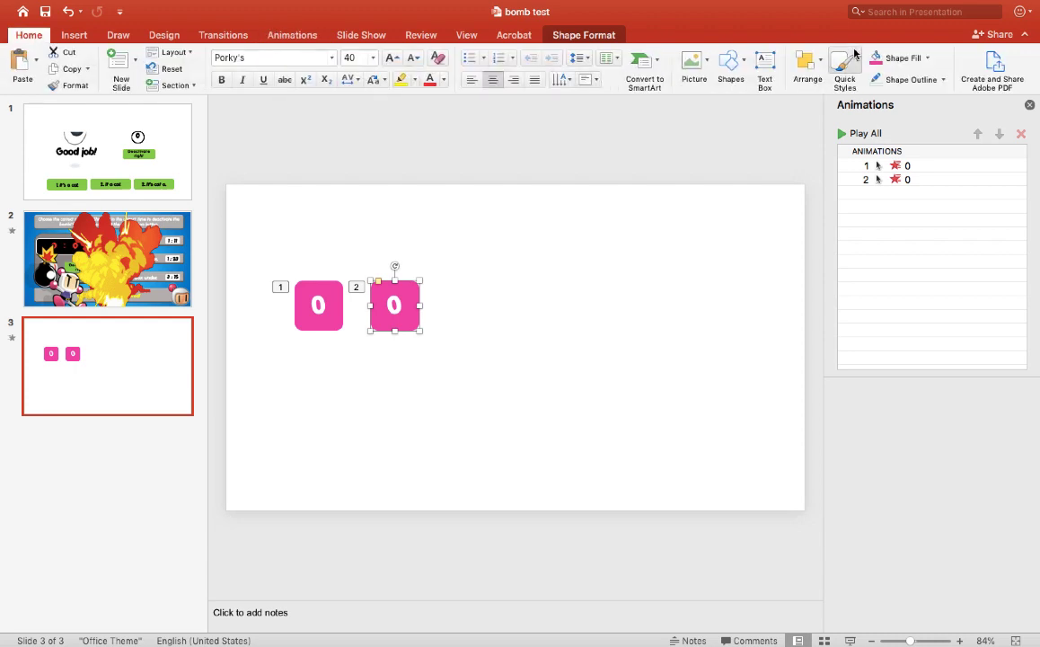
left_click(808, 62)
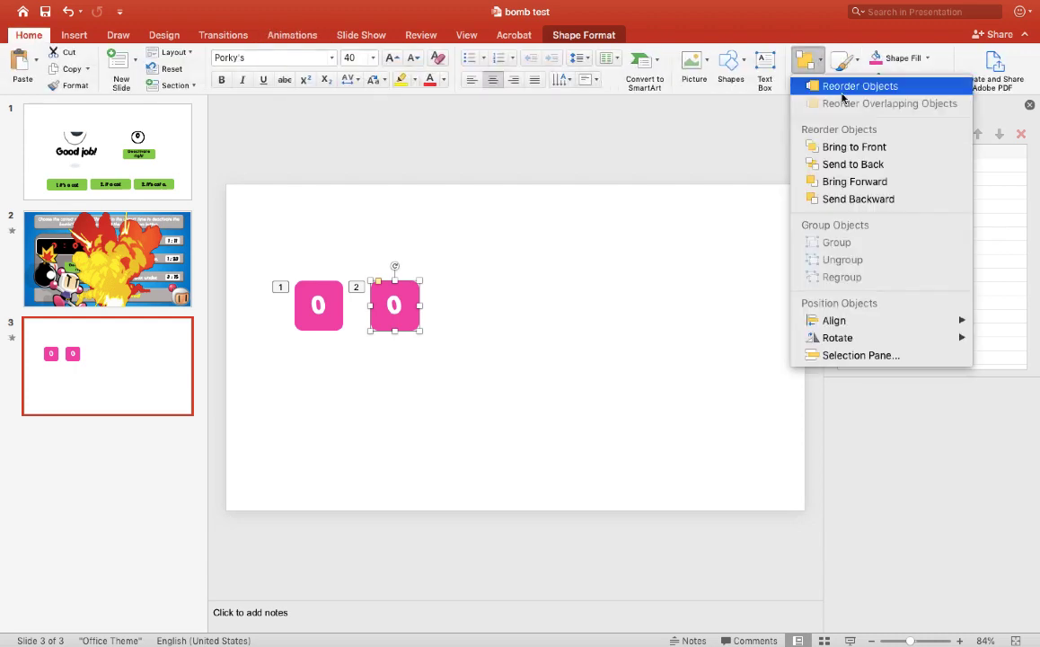
In the Selection Pane, name the two tile shapes 0 and 1
left_click(859, 356)
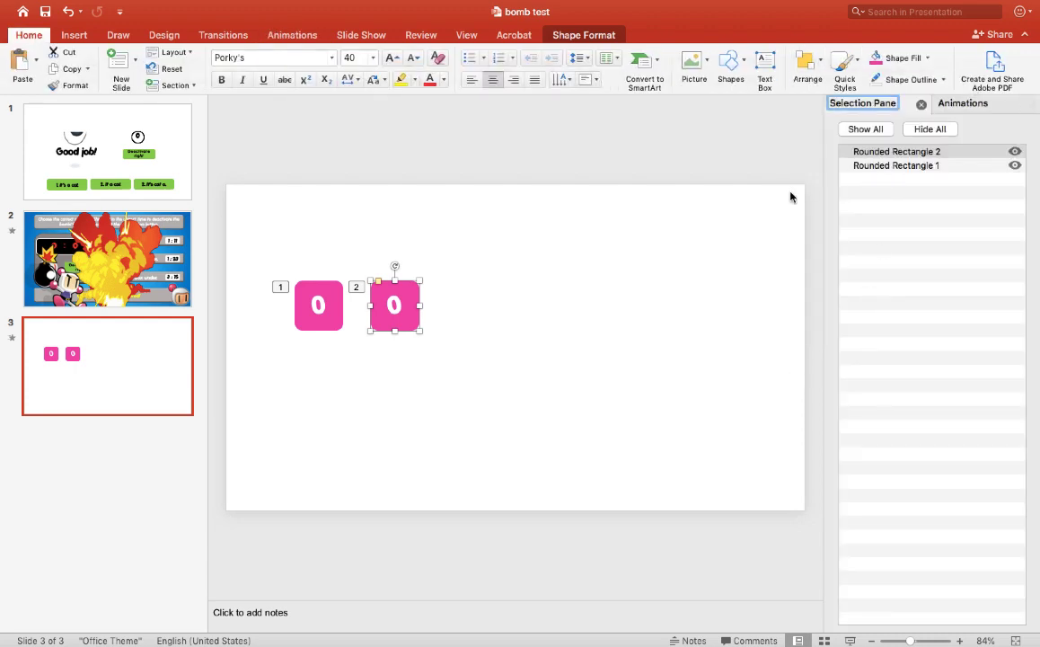
double_click(891, 153)
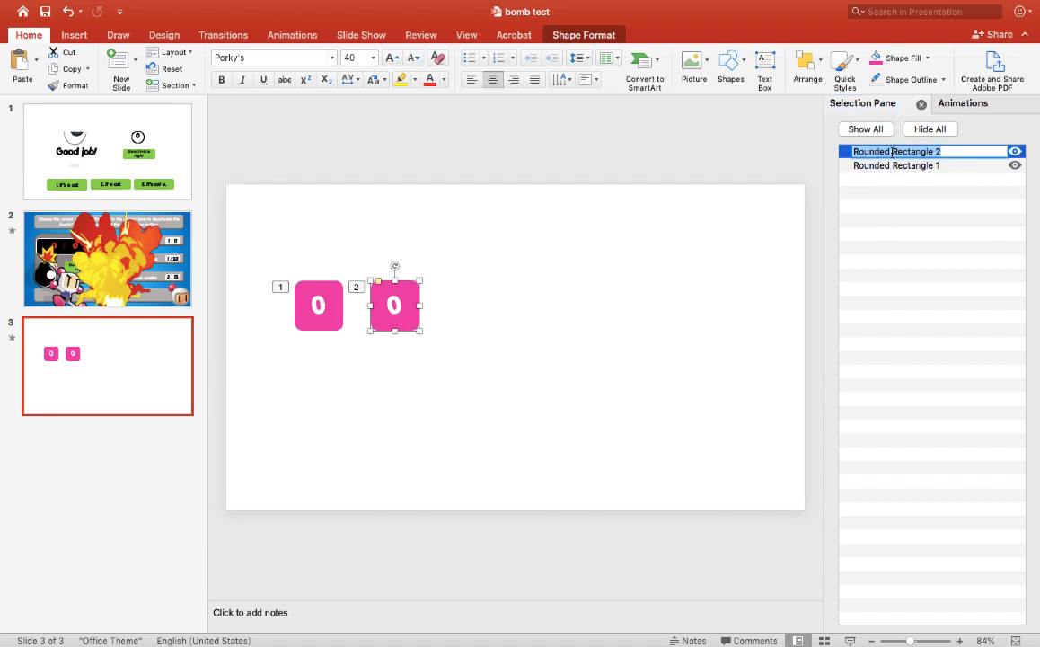
type("1")
double_click(909, 167)
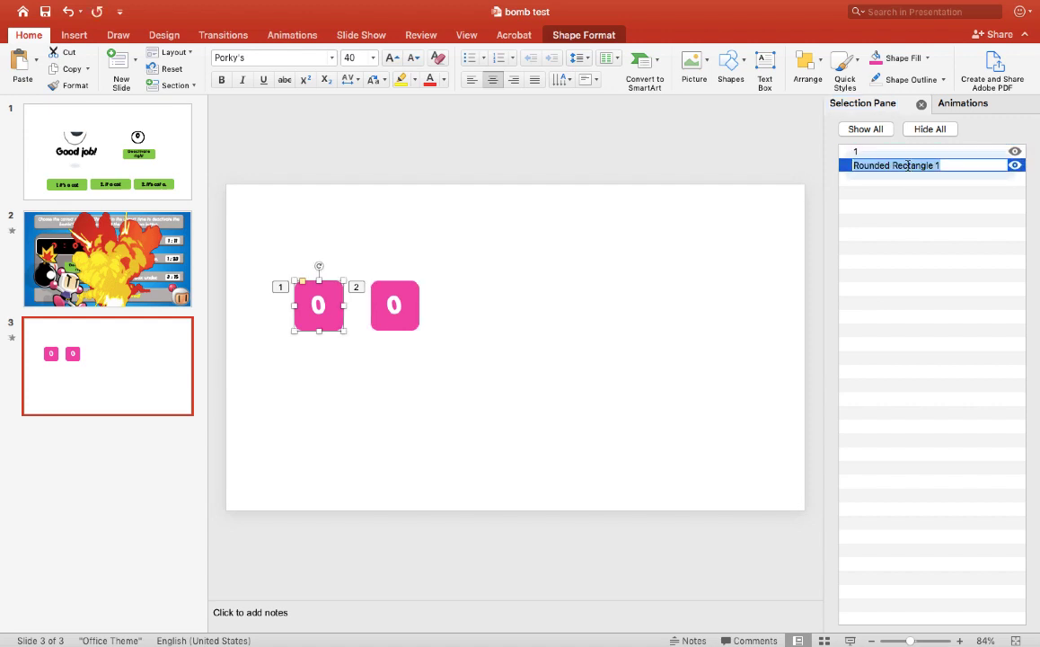
type("0")
left_click(555, 300)
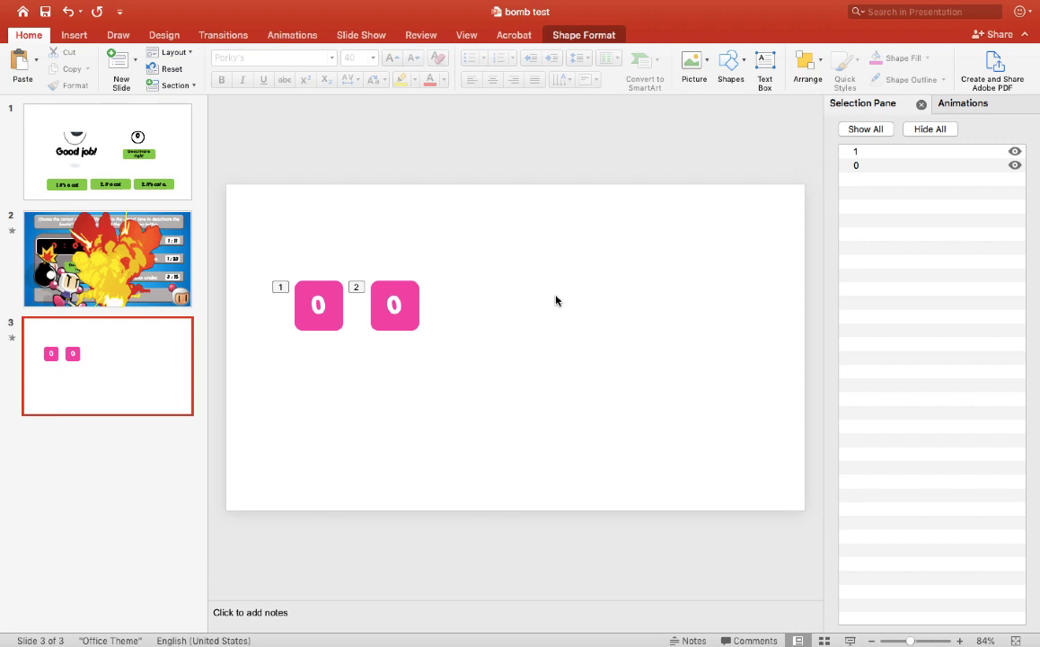
Change the second tile's digit from 0 to 1
left_click(395, 306)
double_click(395, 305)
key("BackSpace")
type("1")
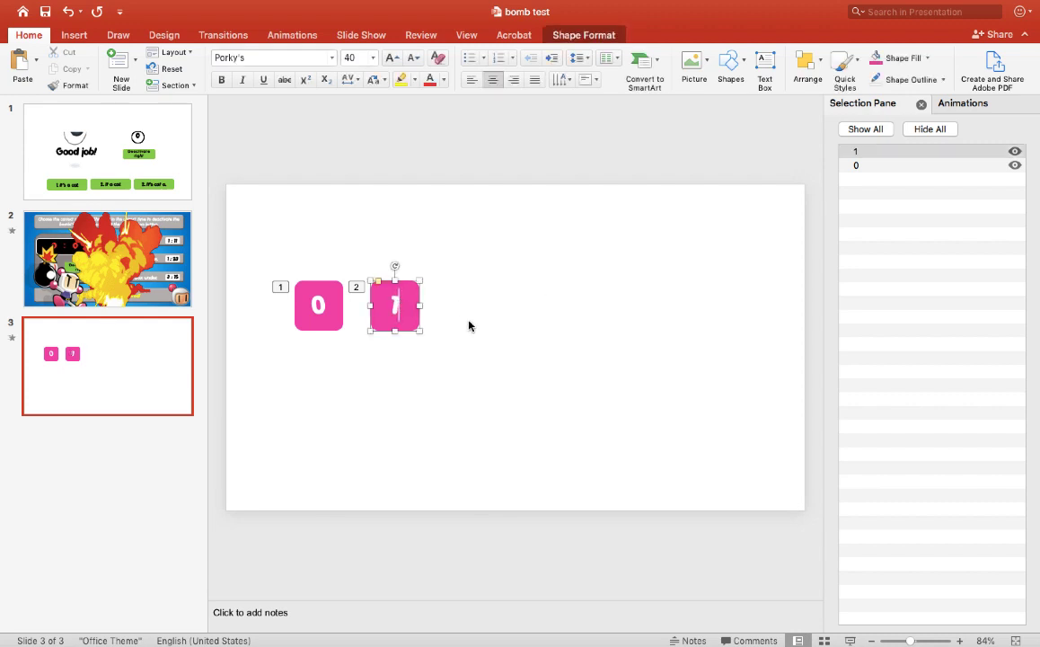
left_click(472, 325)
left_click(420, 299)
Add a third tile to the right showing 2, with its shape named 2
key("super+v")
left_click_drag(417, 301, 485, 296)
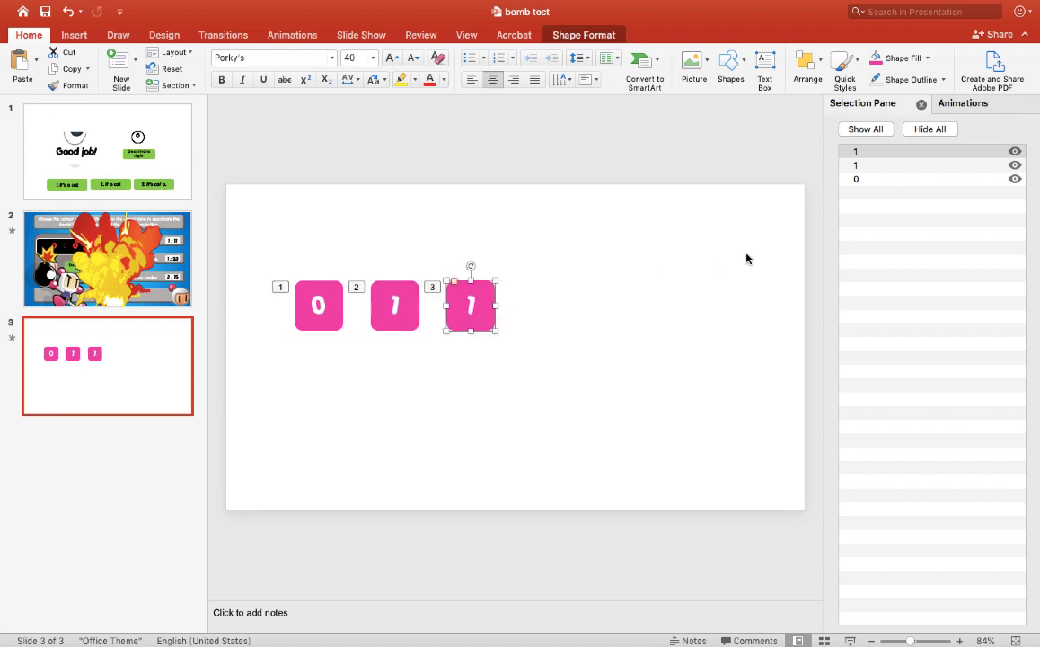
left_click(471, 305)
key("BackSpace")
type("2")
left_click(581, 321)
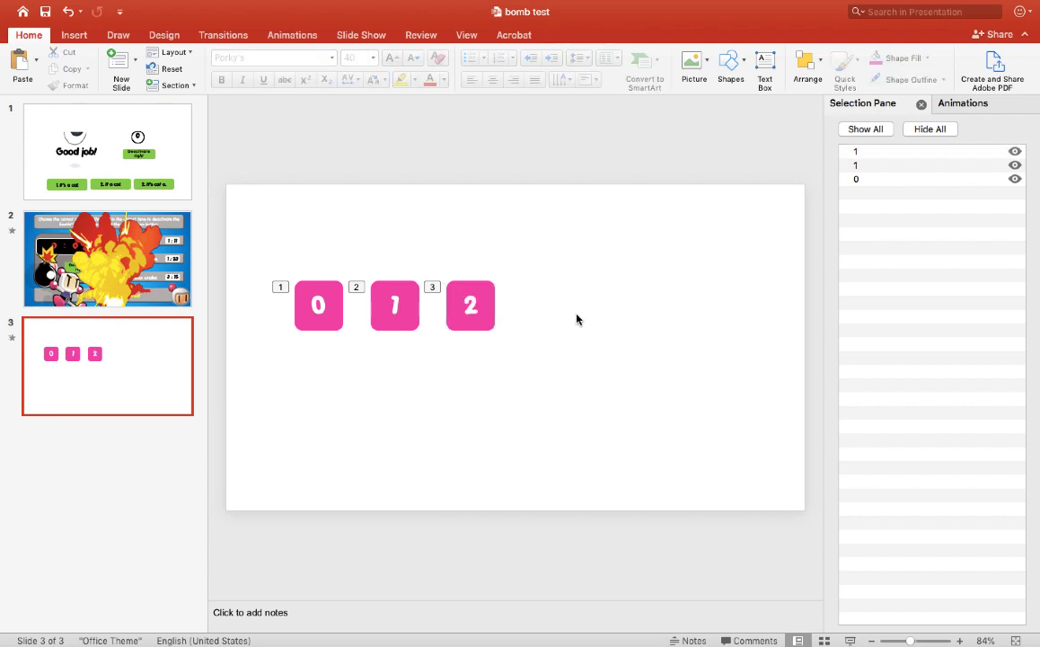
left_click(483, 291)
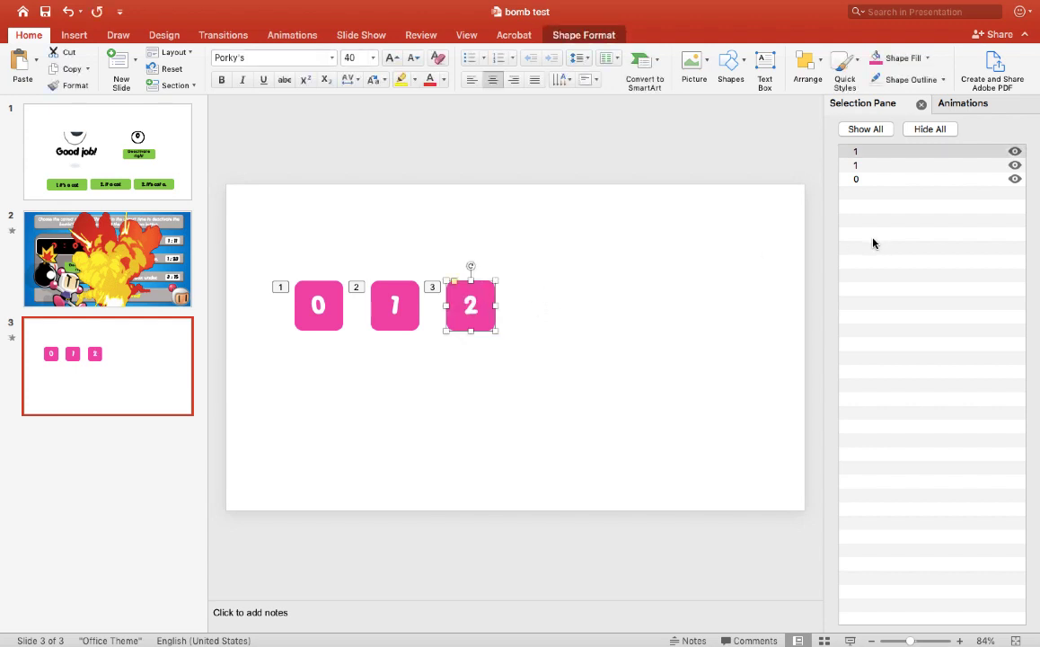
double_click(856, 153)
type("2")
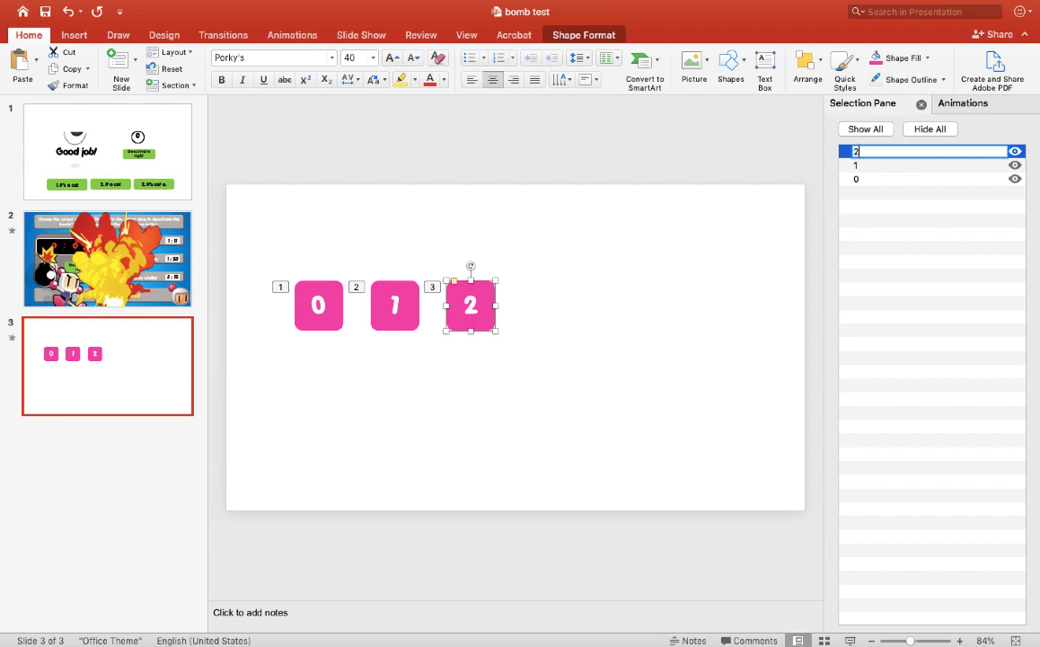
left_click(483, 289)
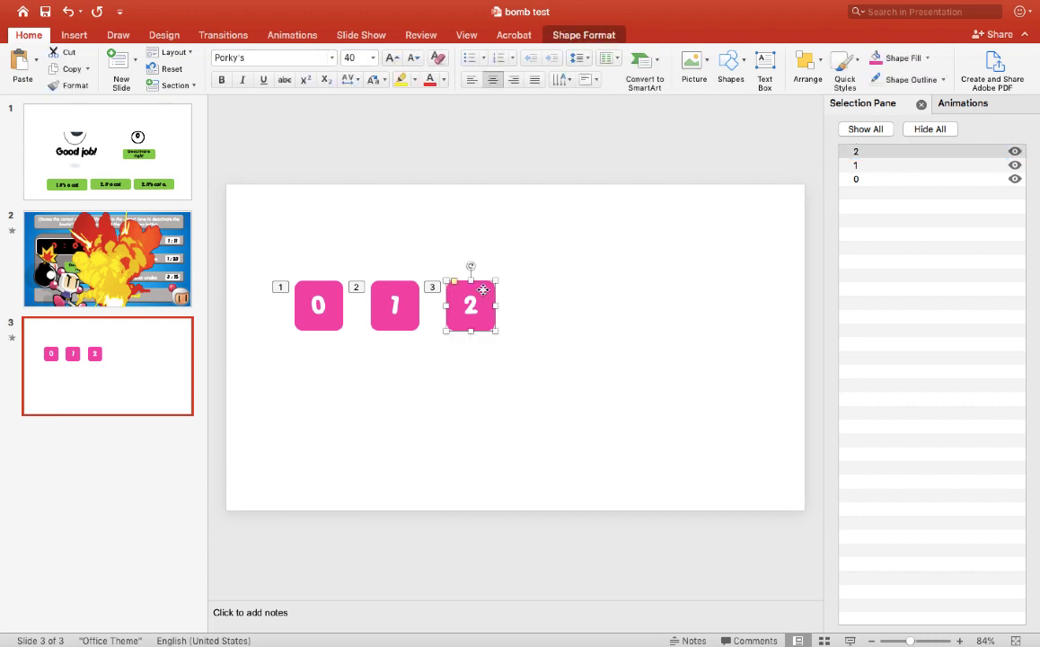
Add a fourth tile showing 3, with its shape named 3
key("super+v")
left_click_drag(492, 299, 548, 306)
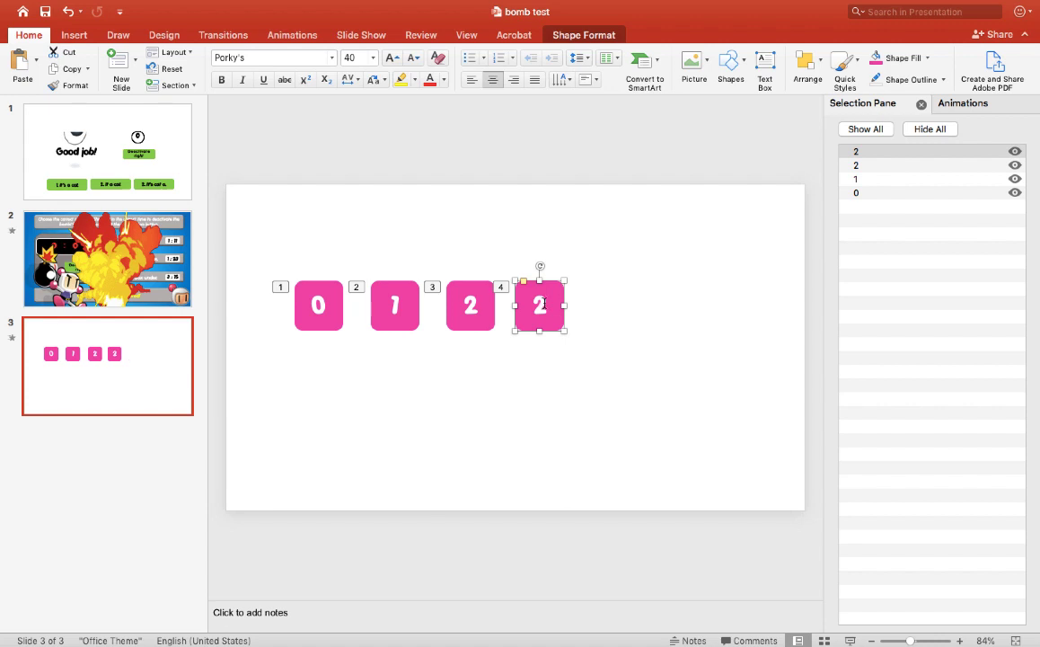
double_click(543, 304)
type("3")
double_click(855, 151)
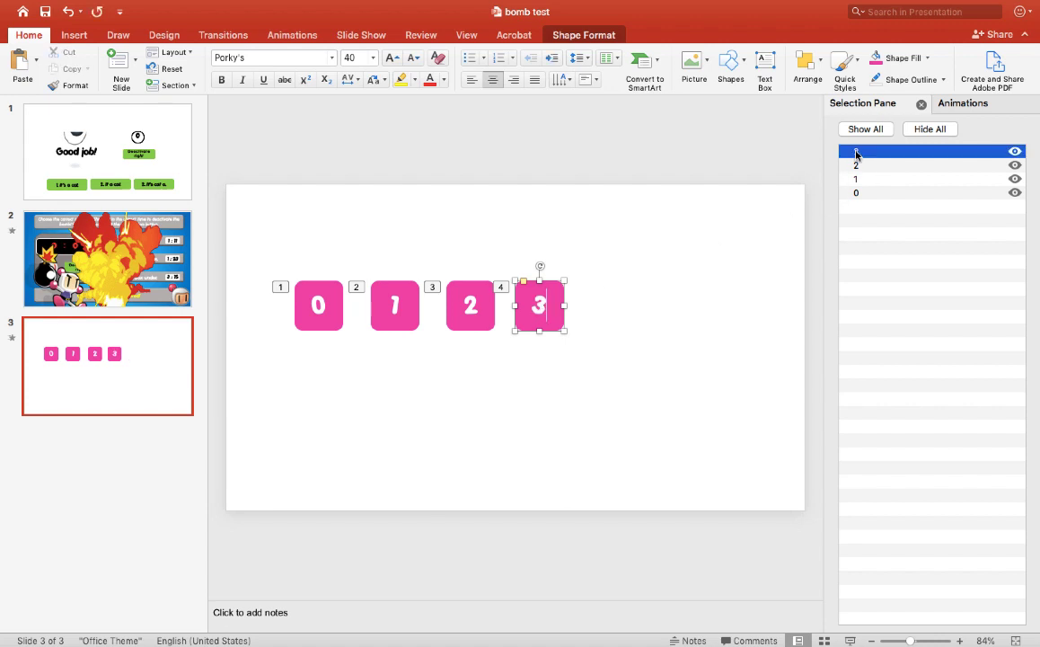
type("3")
left_click(774, 246)
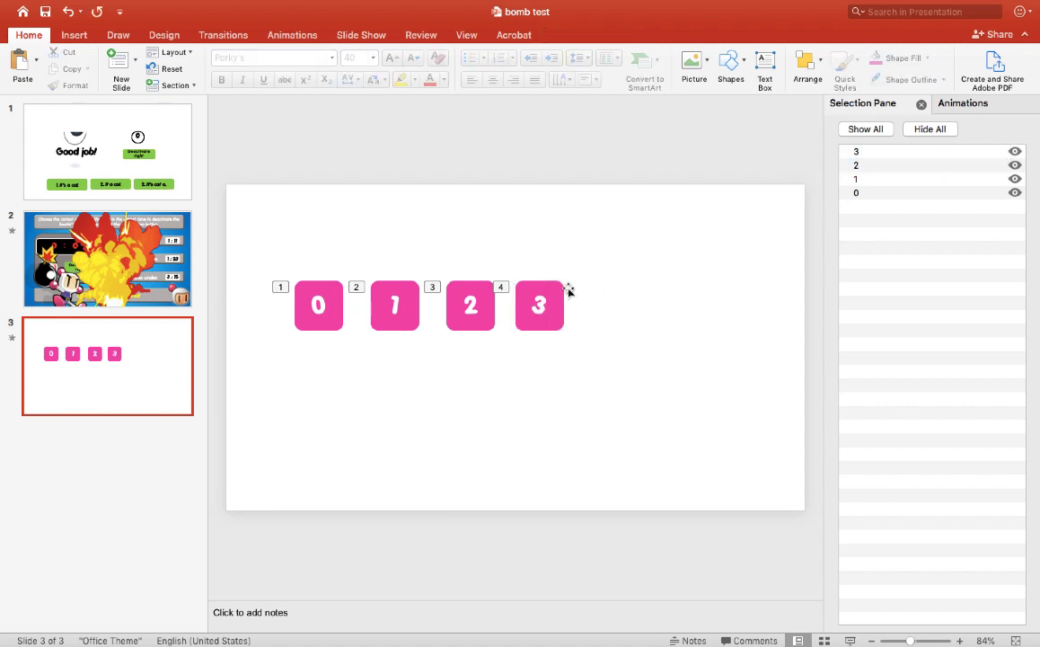
left_click(550, 288)
Add a fifth tile showing 4, with its shape named 4
key("super+d")
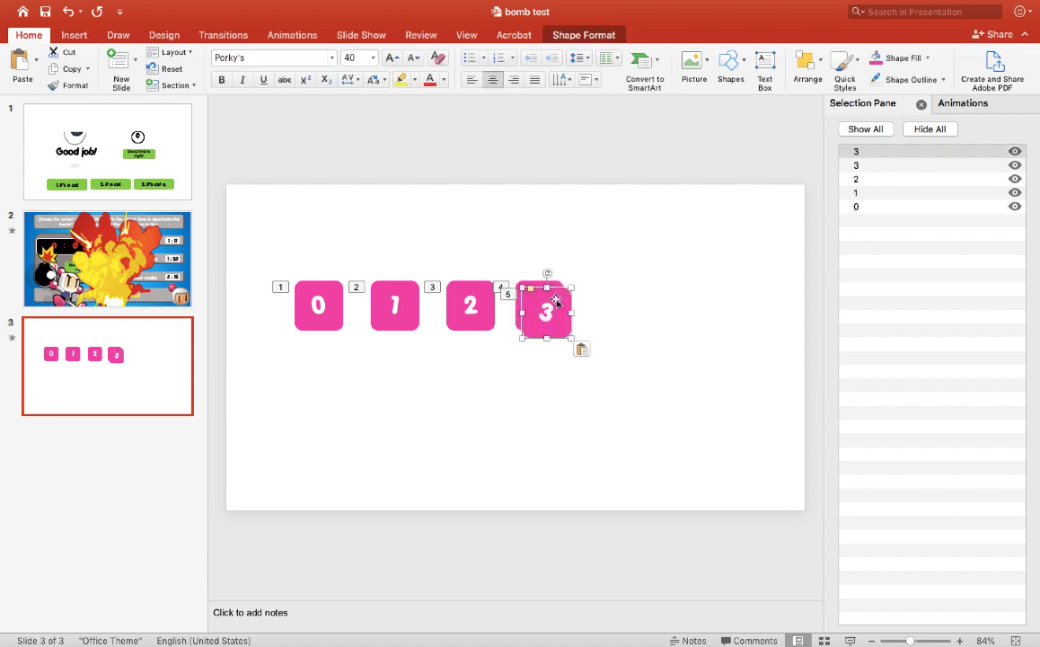
left_click_drag(564, 302, 627, 294)
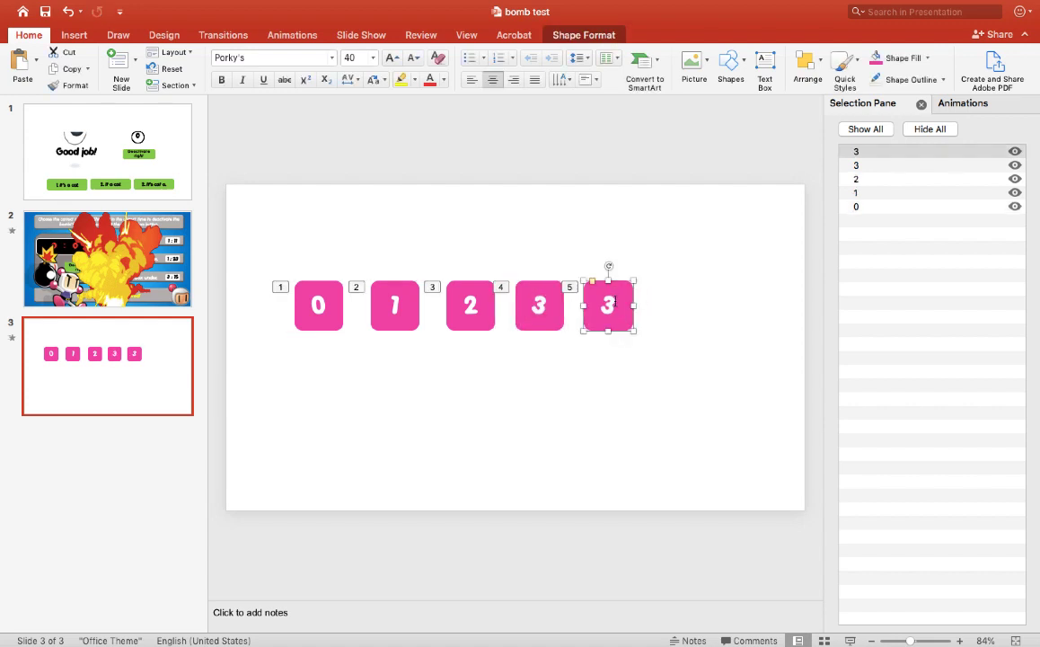
key("BackSpace")
type("4")
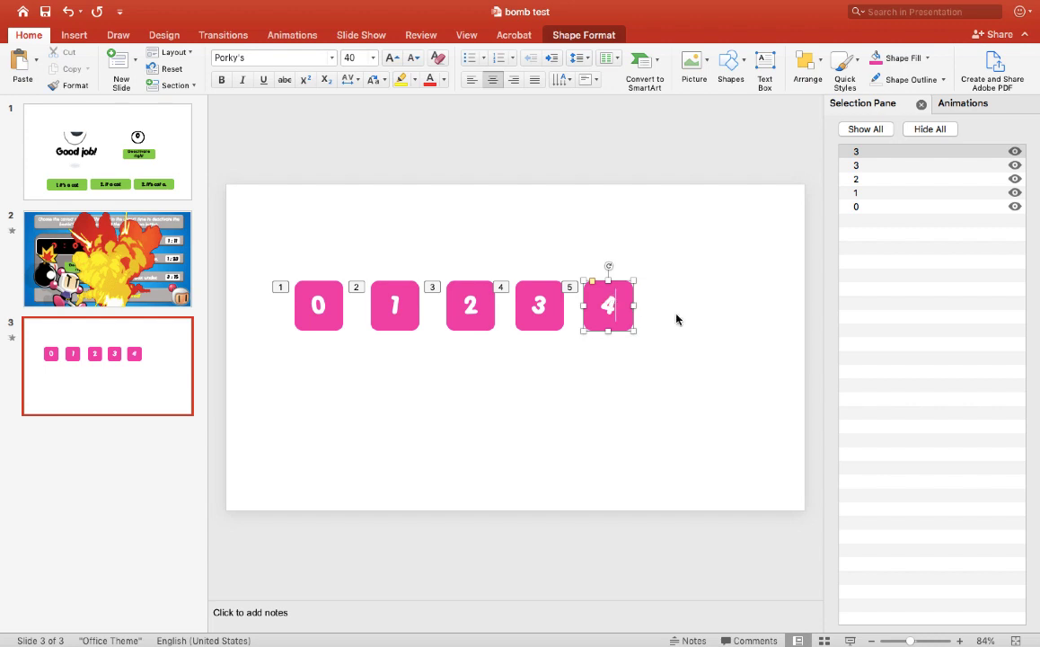
left_click(679, 318)
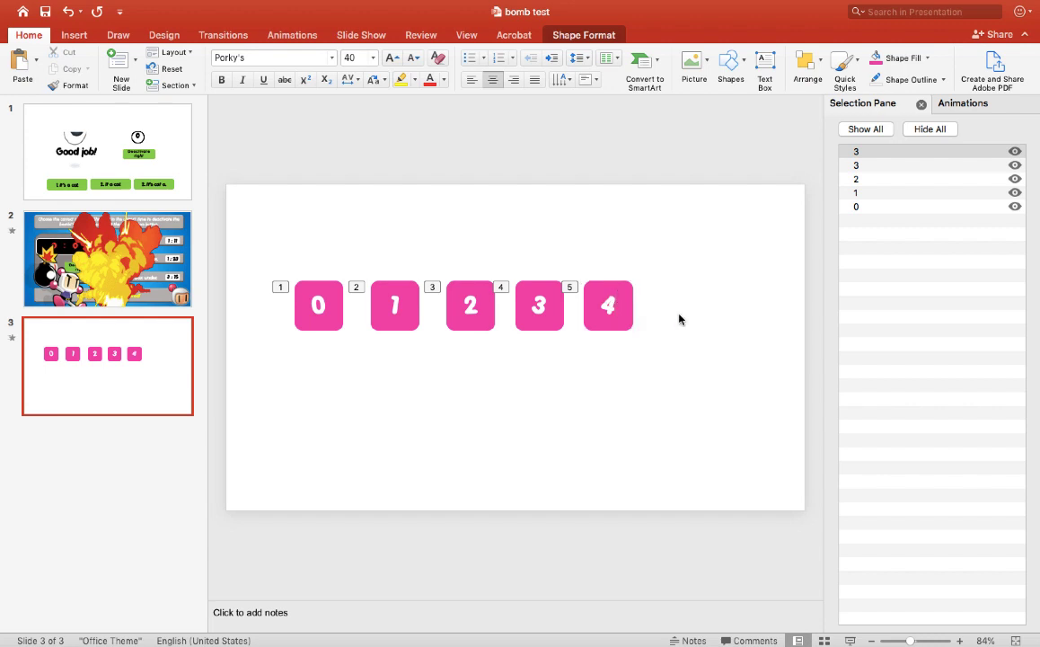
left_click(865, 155)
left_click(863, 153)
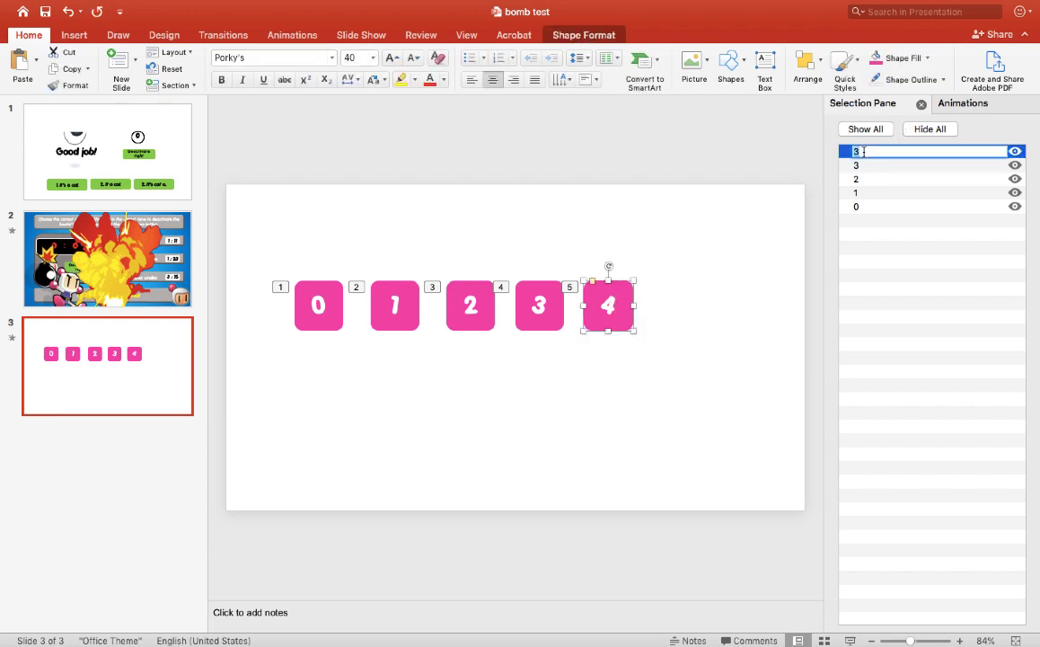
type("4")
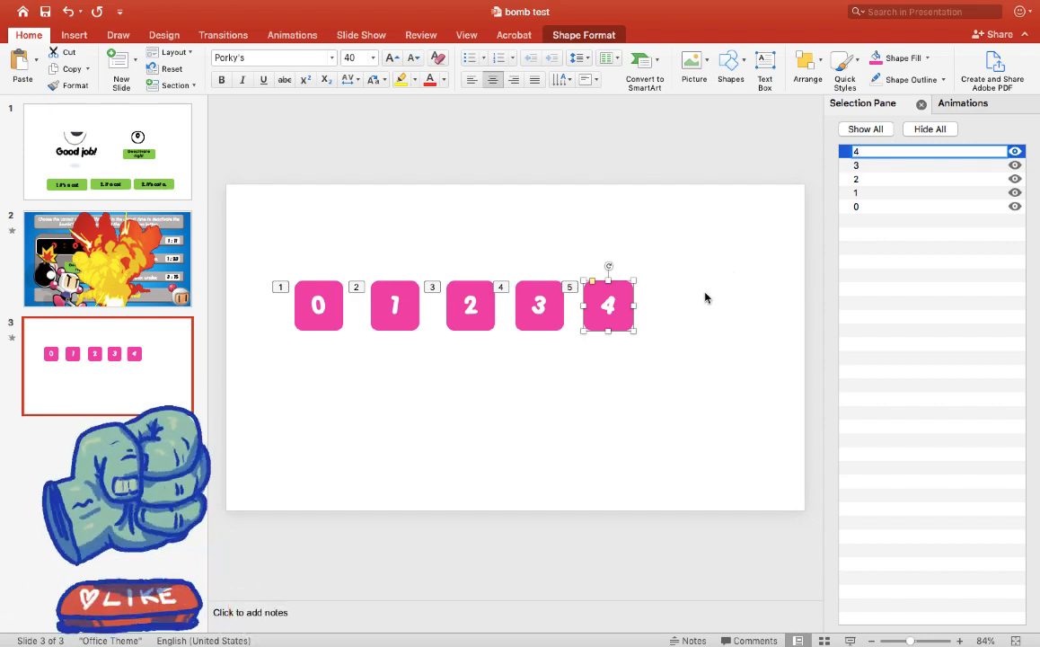
left_click(706, 297)
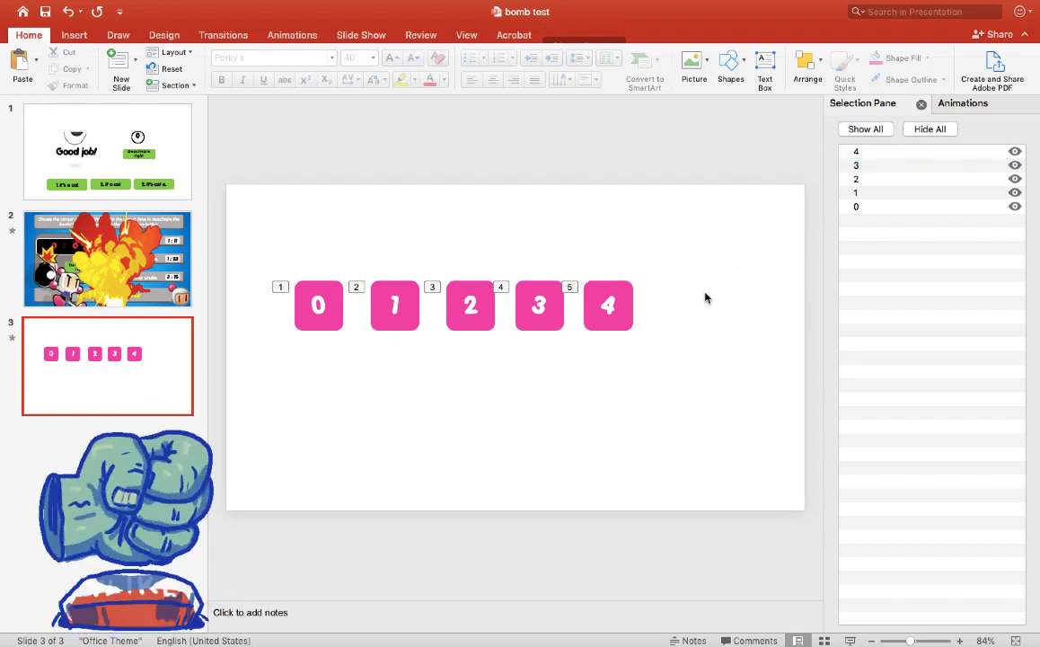
left_click(627, 293)
Add a sixth tile showing 5, named 5, then paste another copy of it
key("super+v")
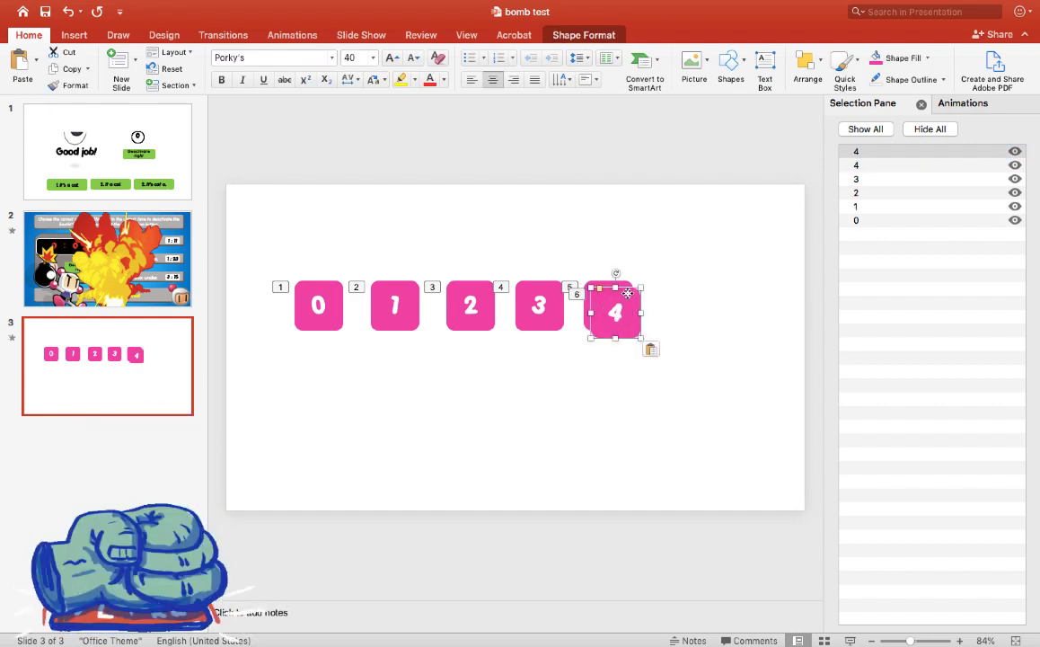
left_click_drag(627, 299, 689, 307)
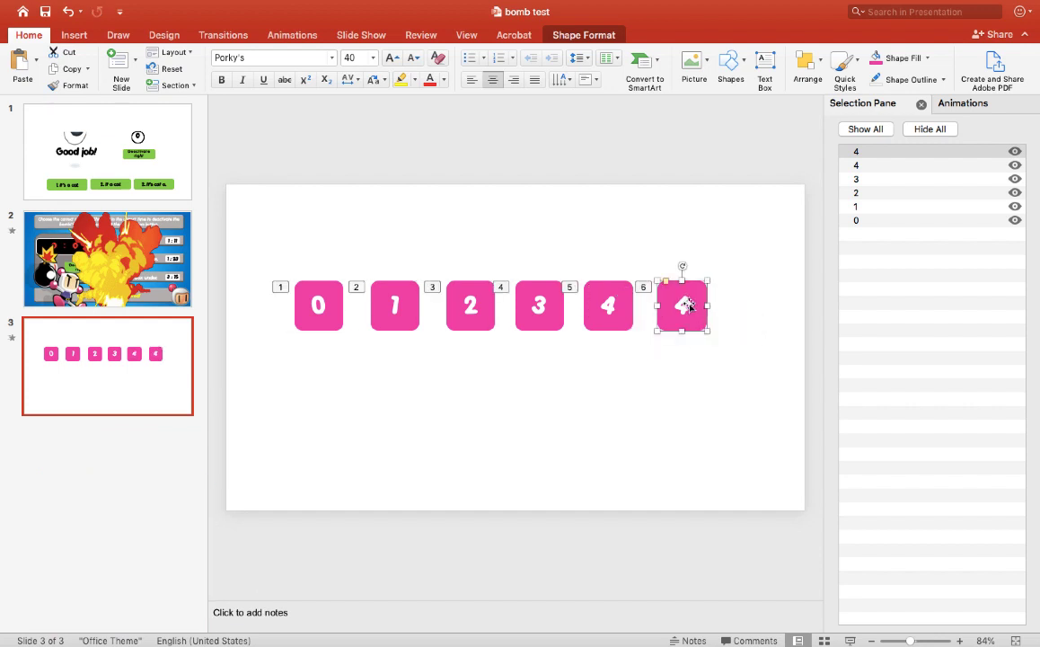
left_click(686, 302)
key("BackSpace")
type("5")
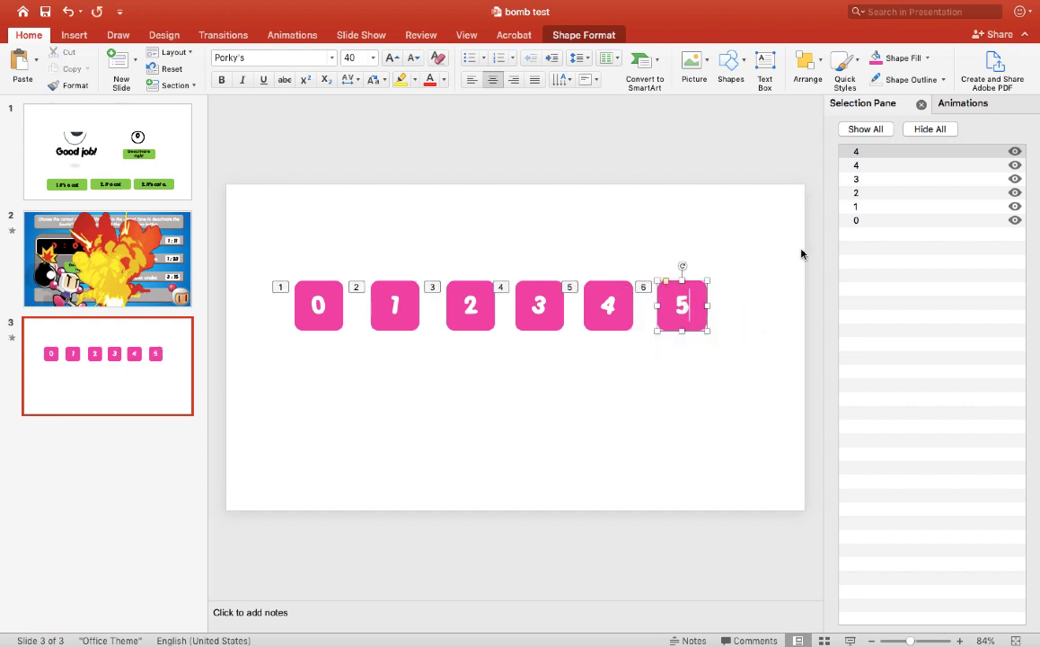
double_click(857, 153)
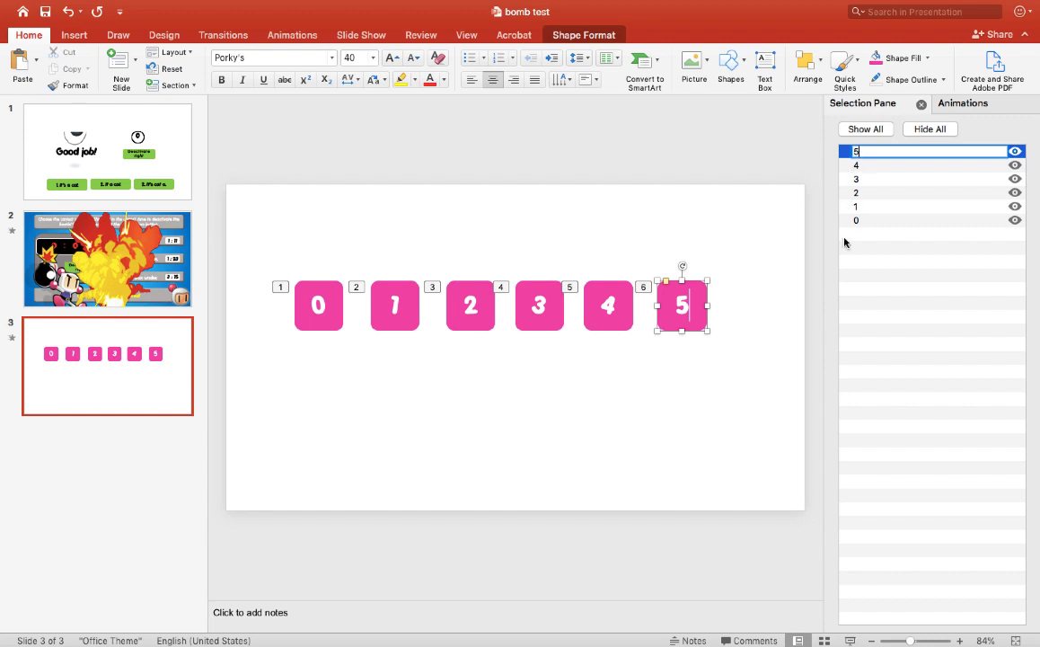
left_click(700, 294)
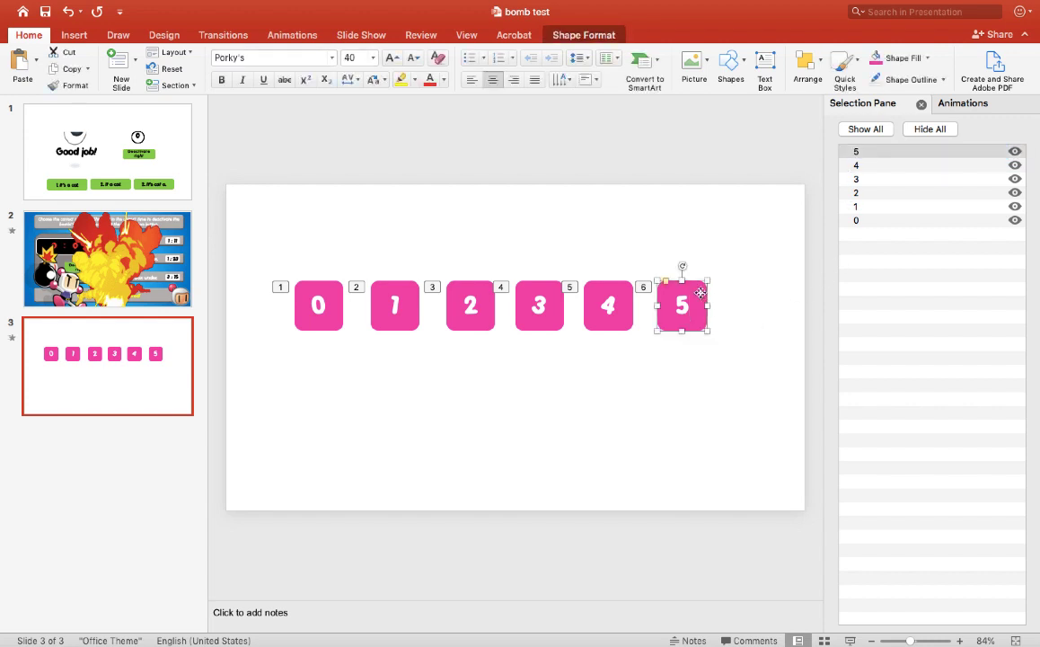
key("super+c")
key("super+v")
Place the copy below the 0 tile as tile 6, with its shape named 6
left_click_drag(702, 300, 337, 363)
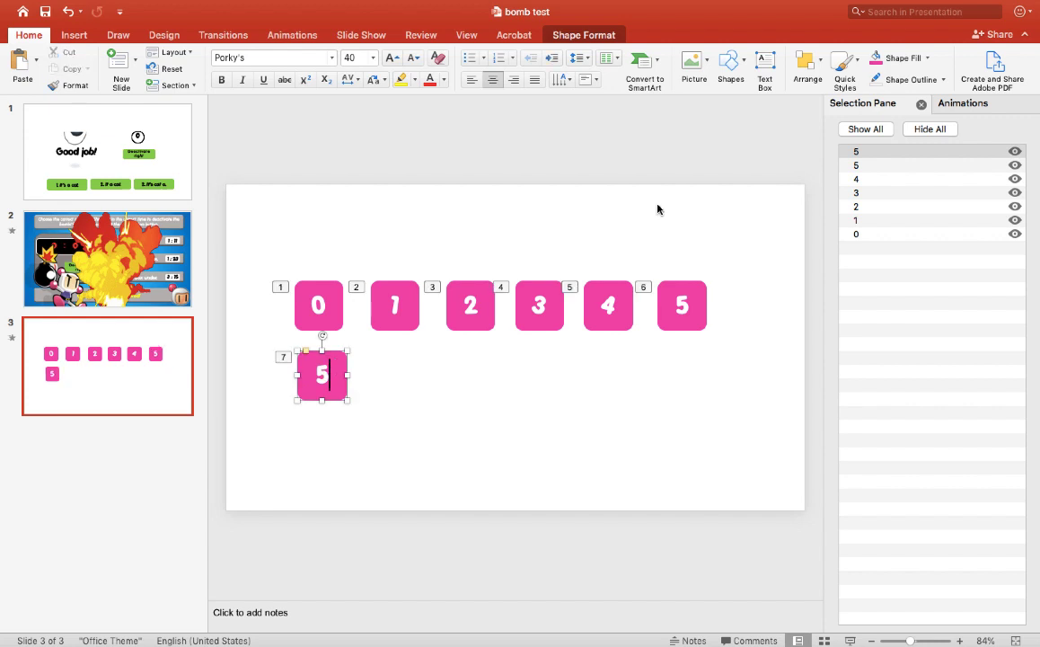
key("BackSpace")
type("6")
double_click(857, 150)
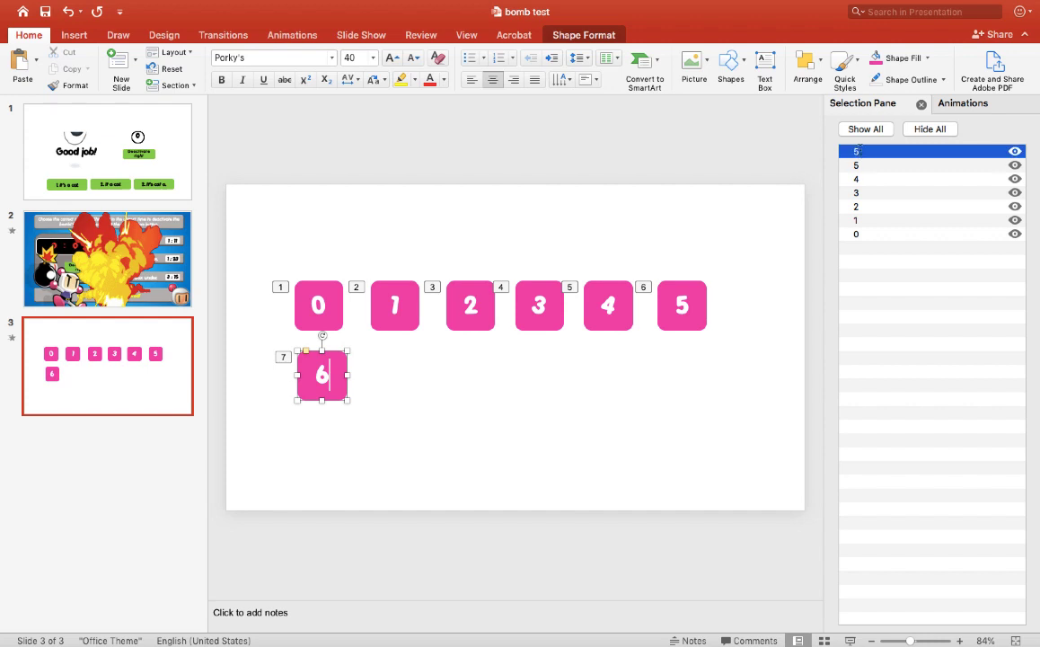
left_click(618, 359)
left_click(325, 364)
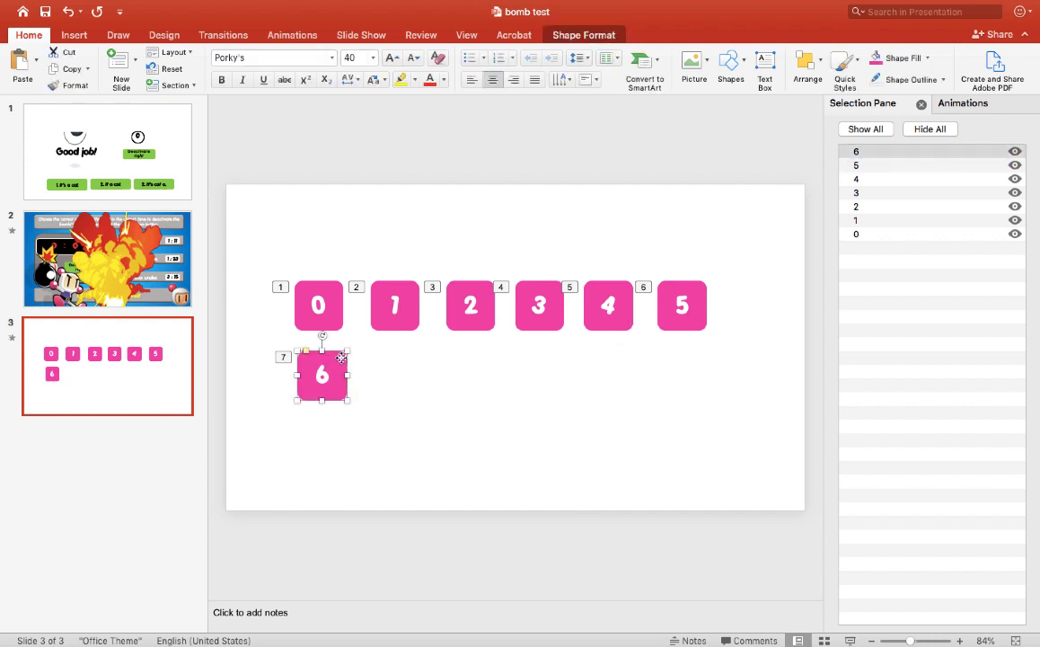
Add tile 7 beside tile 6 and name its shape 7
key("ctrl+v")
left_click_drag(341, 359, 405, 363)
left_click(401, 371)
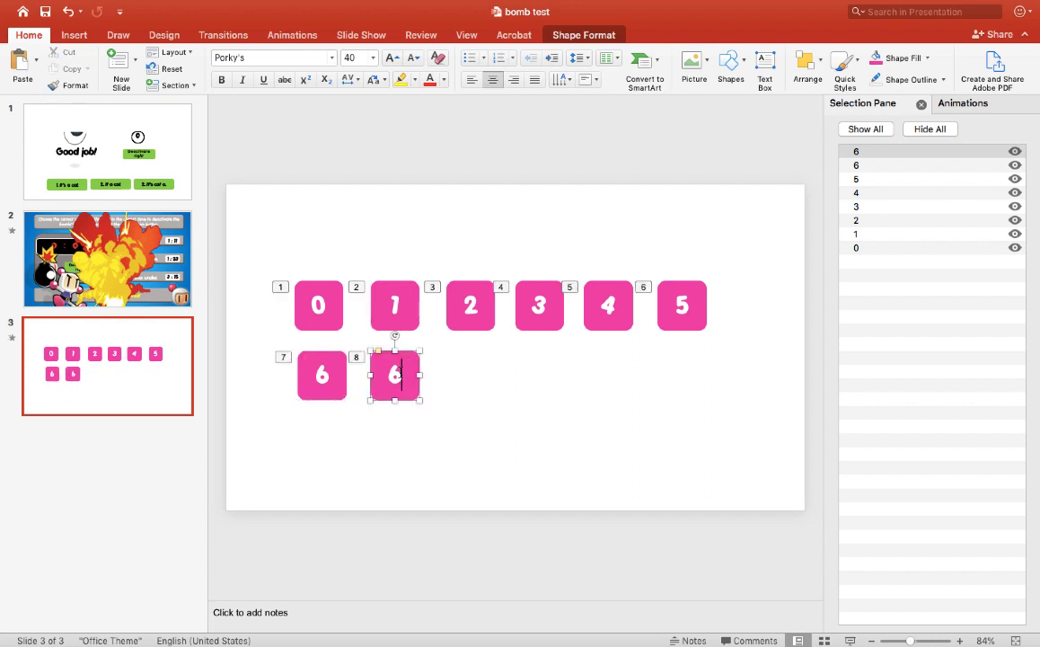
key("BackSpace")
type("7")
left_click(857, 150)
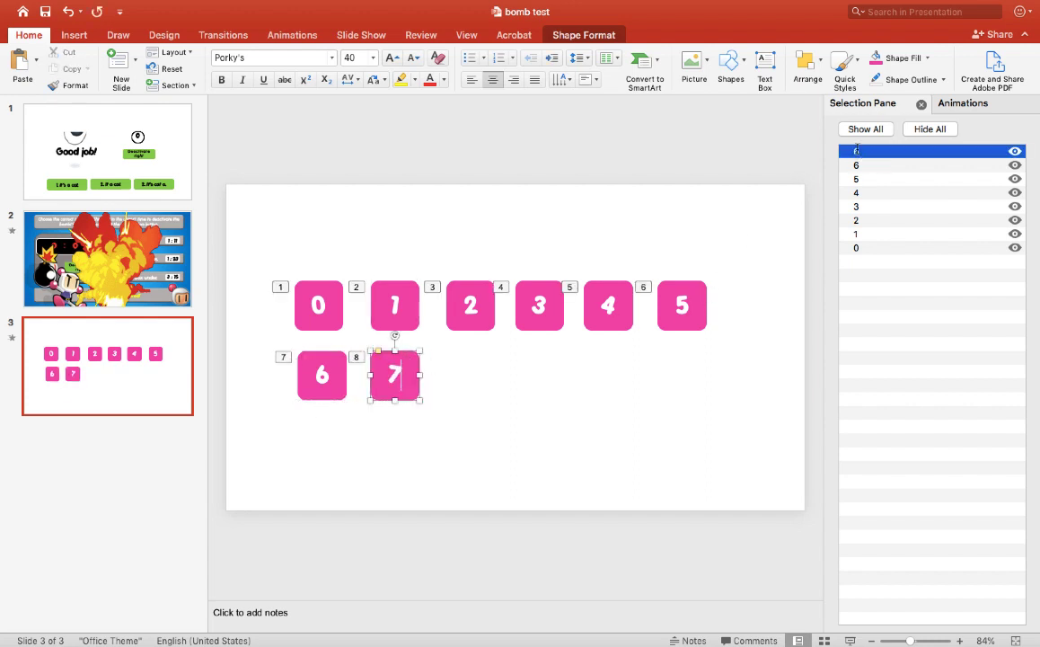
left_click(857, 150)
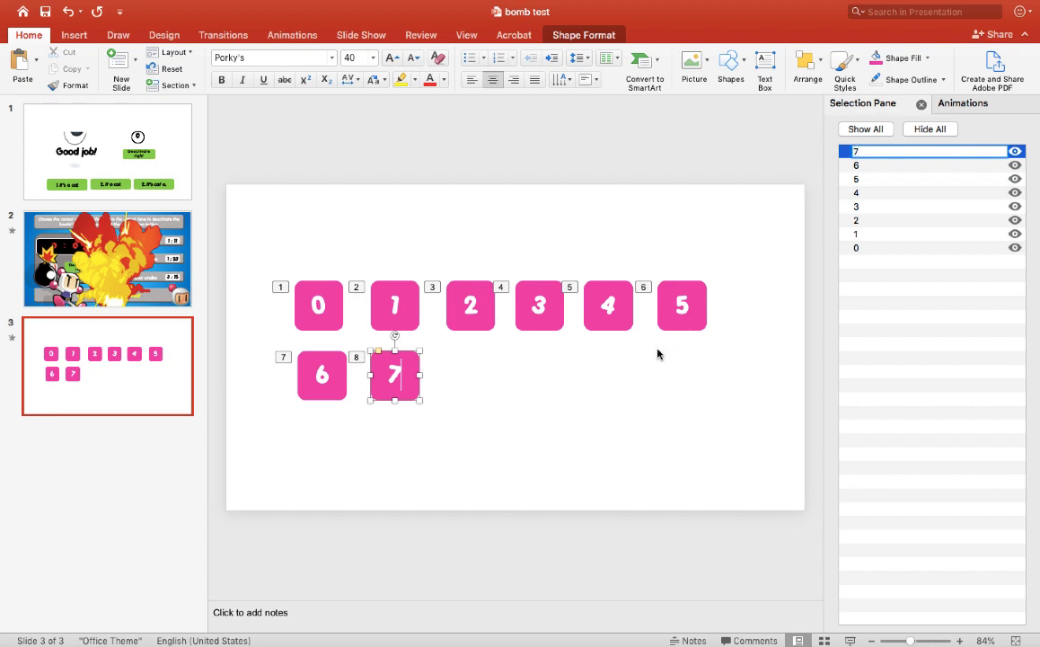
left_click(629, 354)
left_click(407, 358)
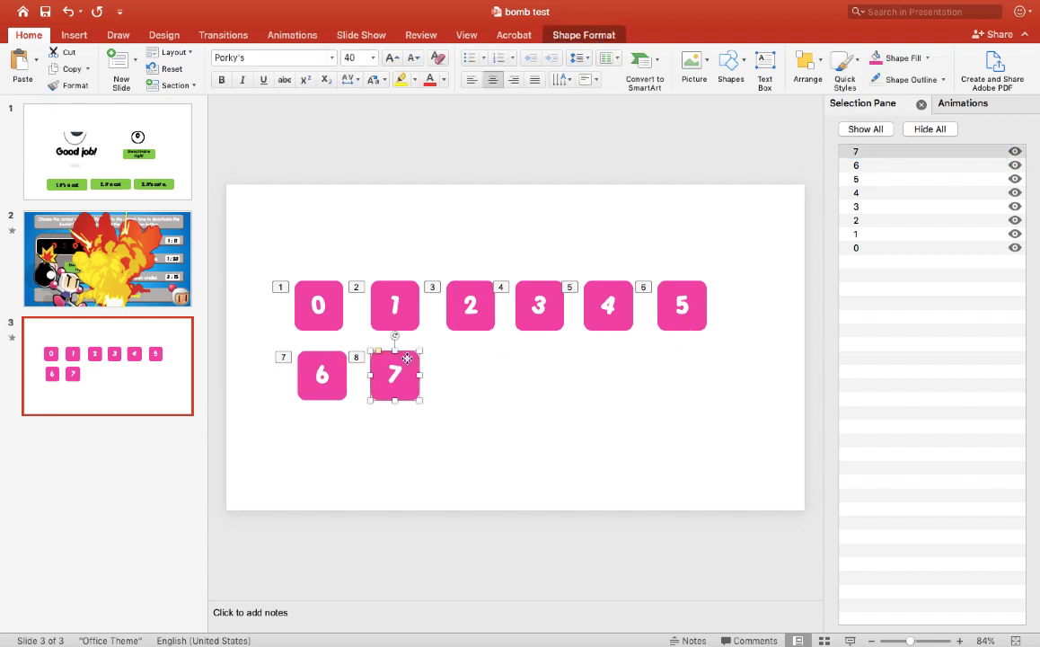
Add tile 8 to the right of tile 7 and name its shape 8
key("super+v")
left_click_drag(413, 364, 480, 362)
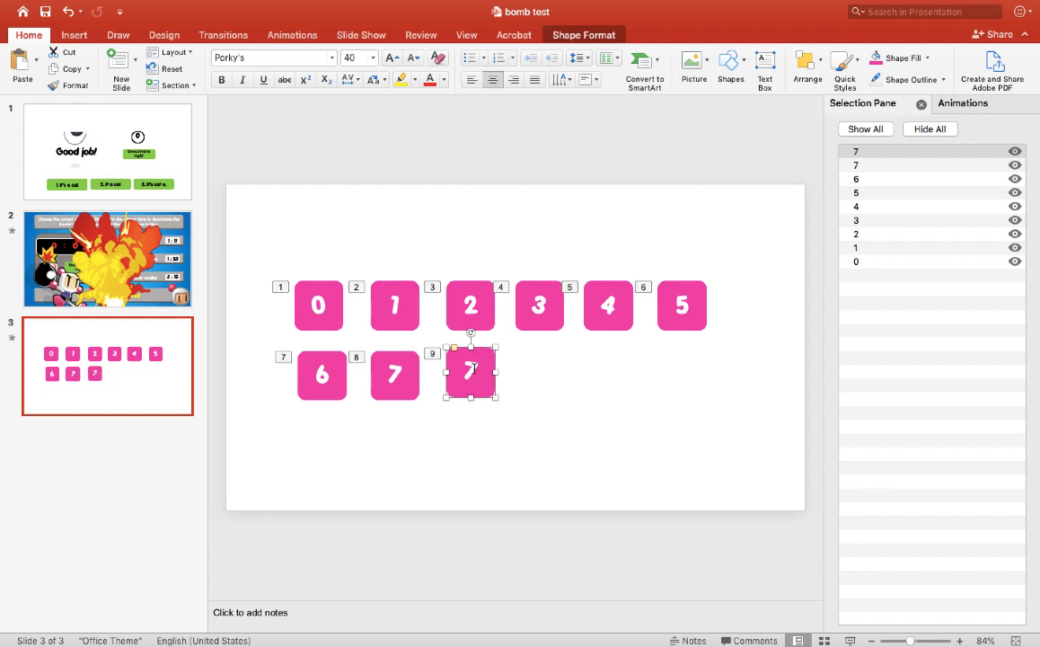
left_click(474, 368)
key("BackSpace")
type("8")
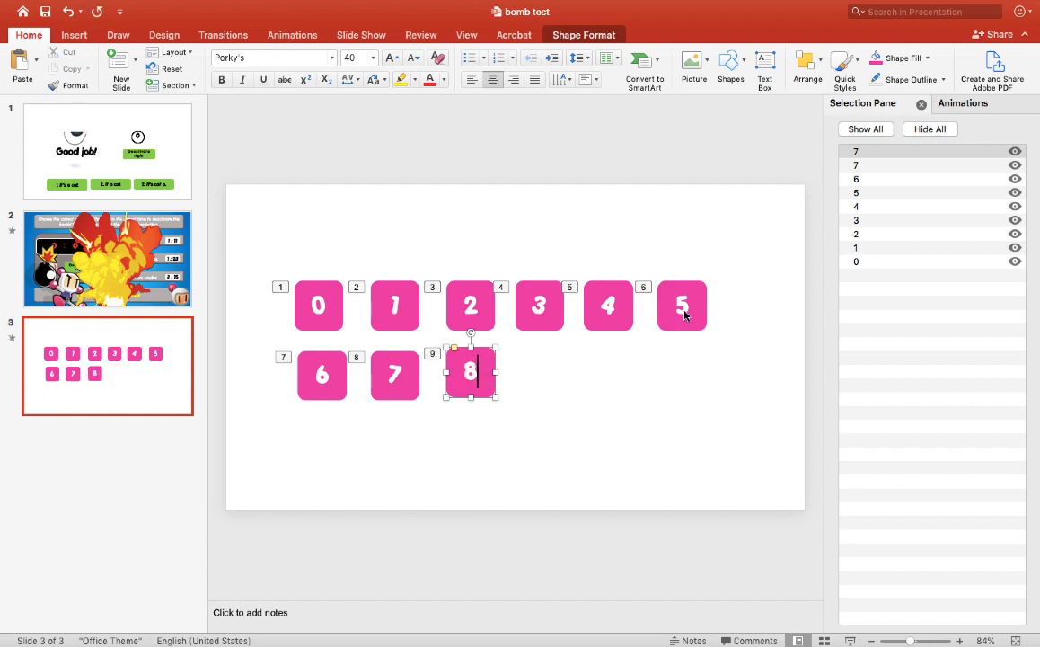
double_click(855, 152)
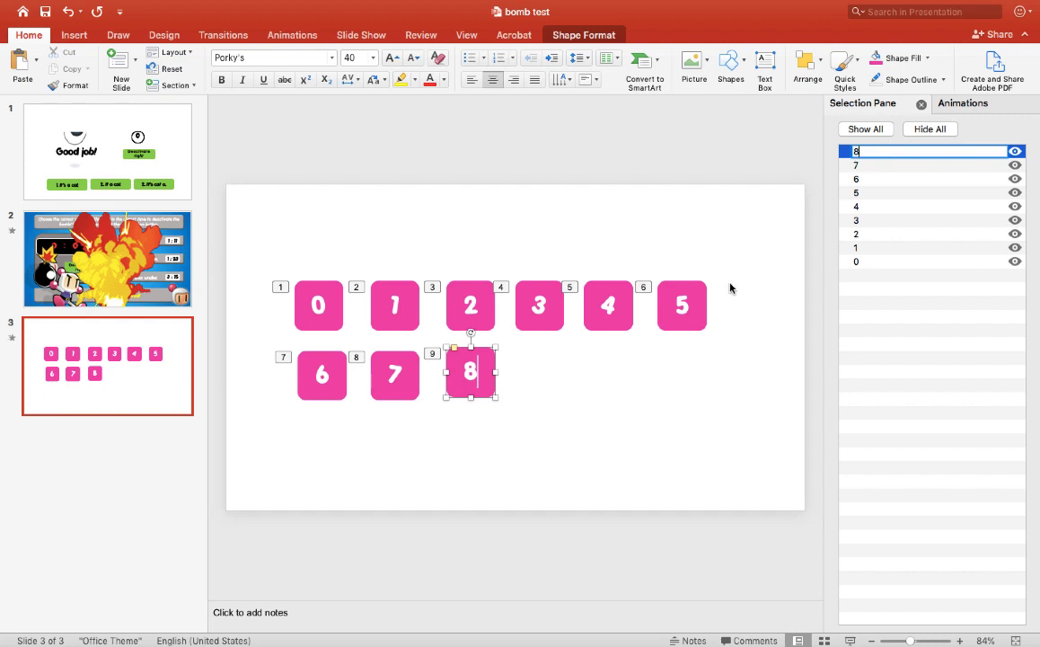
key("Return")
left_click(484, 359)
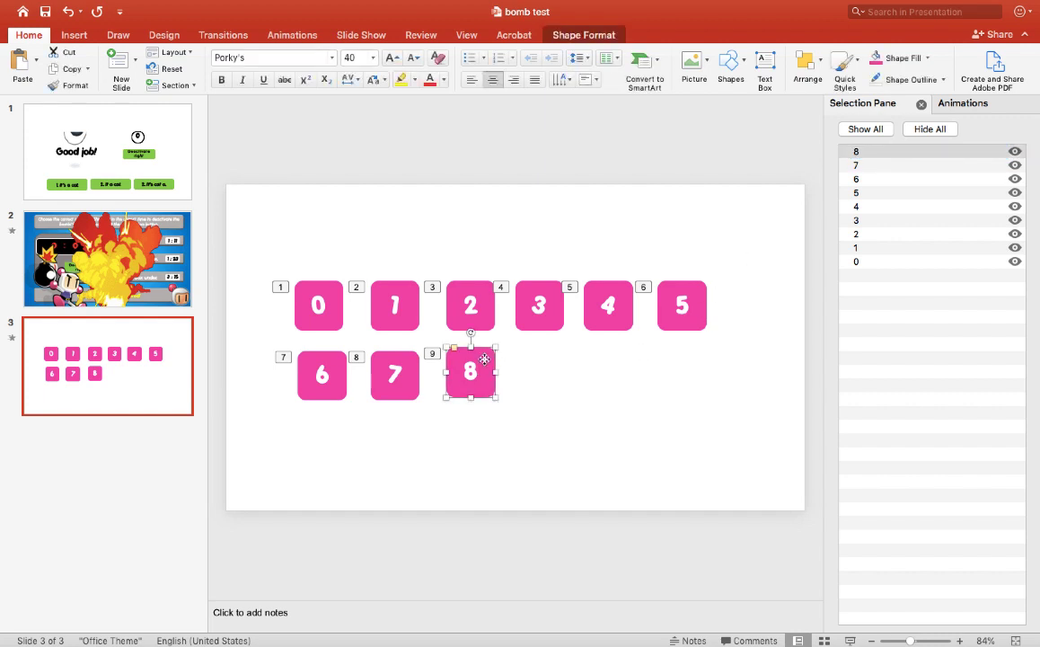
Add tile 9 beside tile 8 and name its shape 9
key("super+d")
left_click_drag(484, 359, 547, 361)
left_click(545, 366)
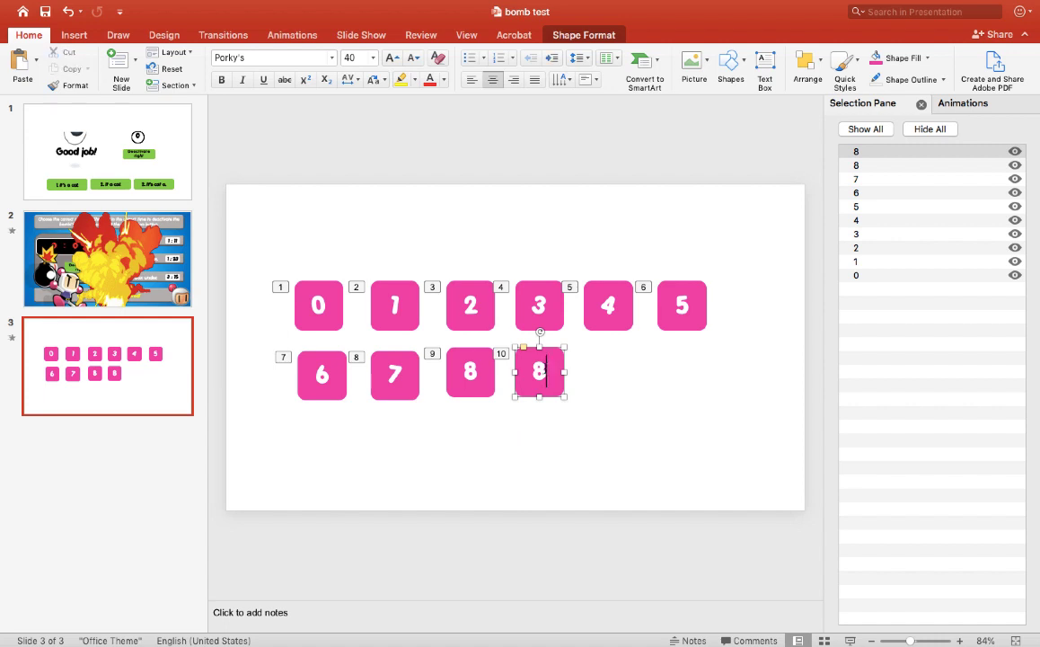
key("BackSpace")
type("9")
left_click(858, 154)
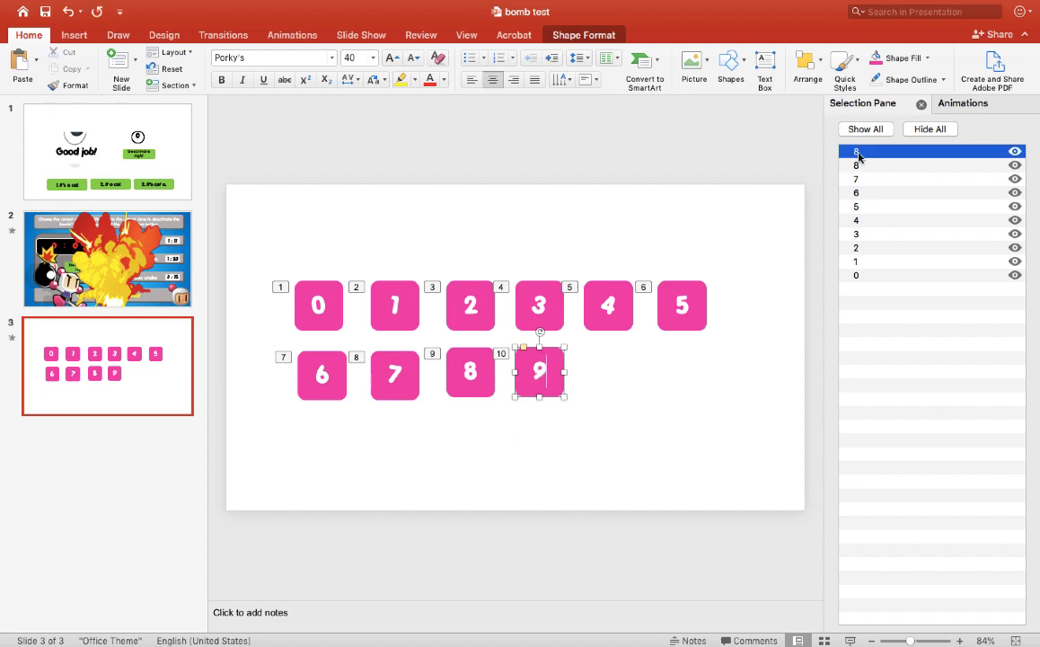
left_click(856, 152)
type("9")
key("Return")
left_click(616, 359)
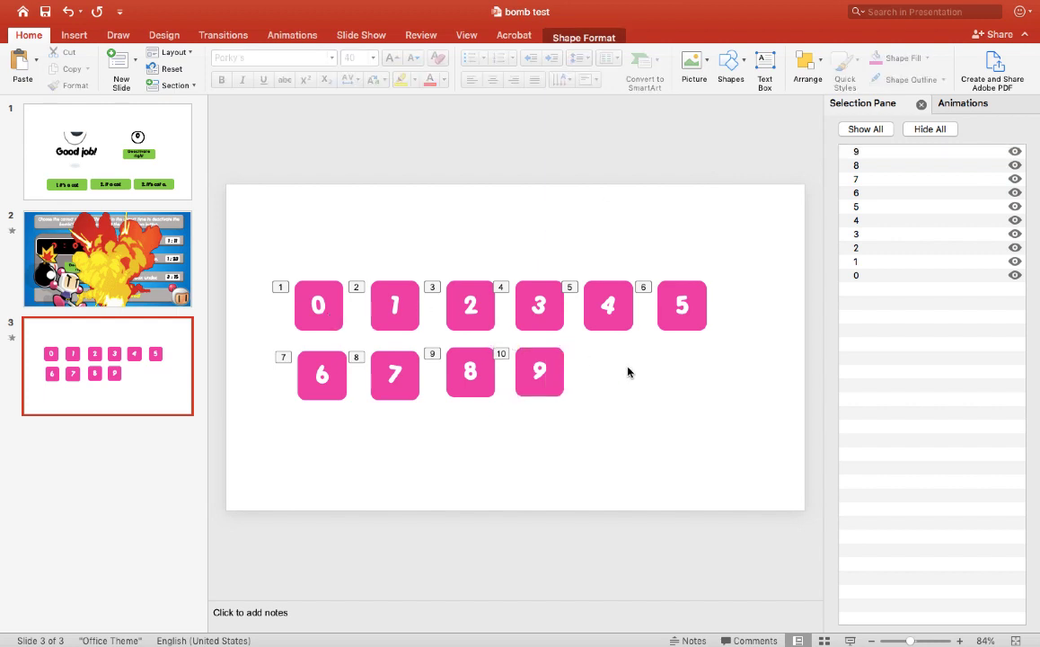
Send tile 9 to the back with Arrange > Send to Back
left_click(559, 358)
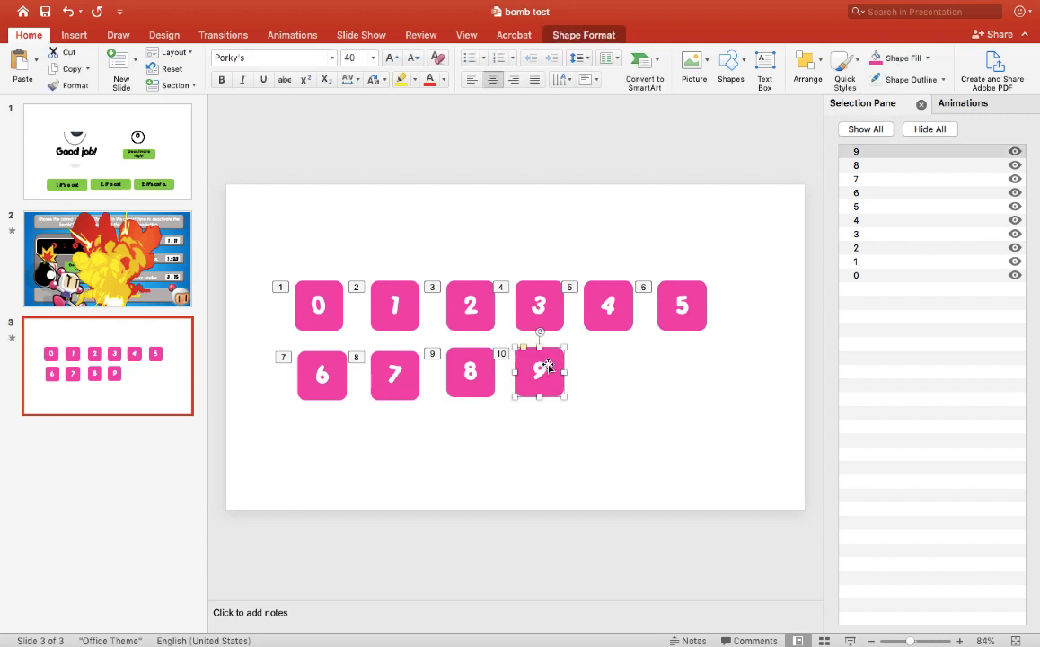
mouse_move(555, 357)
left_mouse_down()
mouse_move(497, 358)
mouse_move(558, 357)
left_mouse_up()
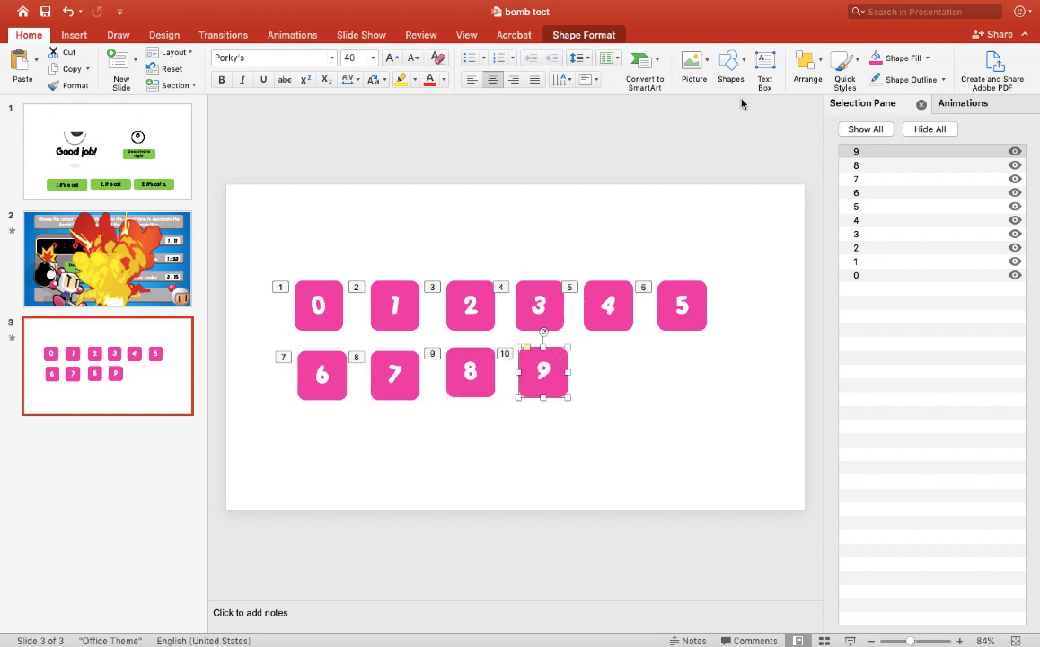
left_click(820, 62)
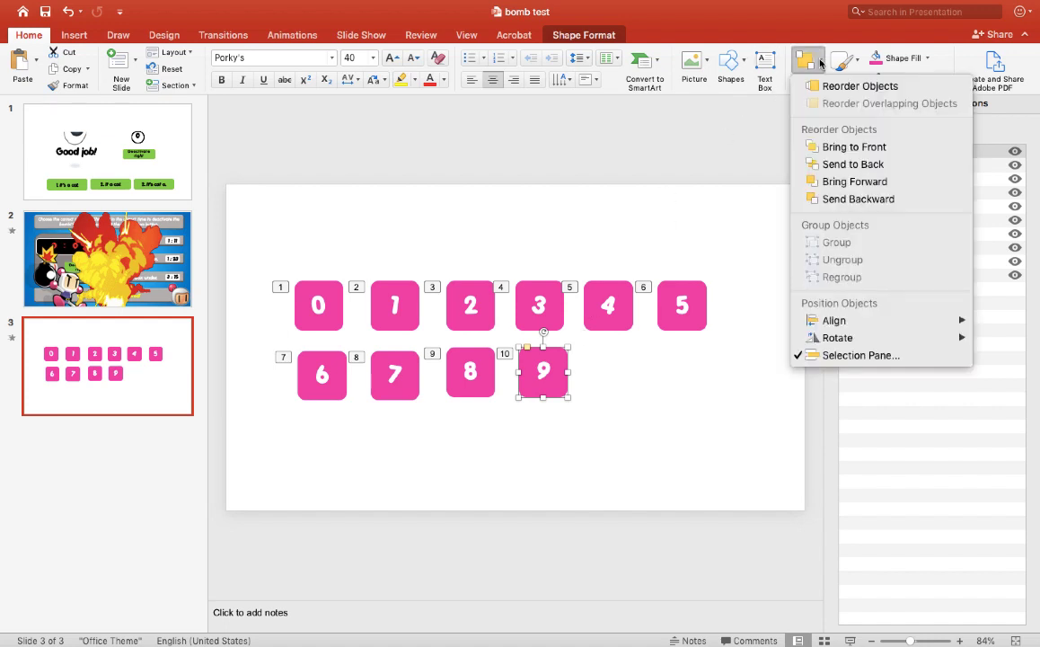
left_click(860, 165)
Overlap tiles 9 and 8 to check that tile 9 sits behind
mouse_move(559, 359)
left_mouse_down()
mouse_move(508, 357)
mouse_move(555, 358)
left_mouse_up()
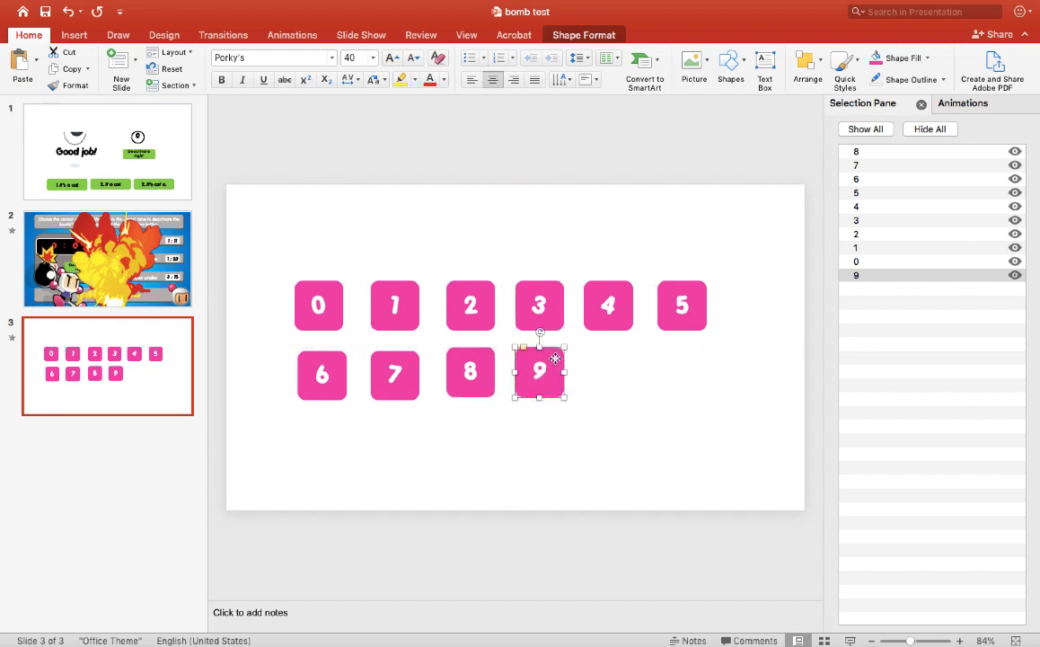
left_click(486, 357)
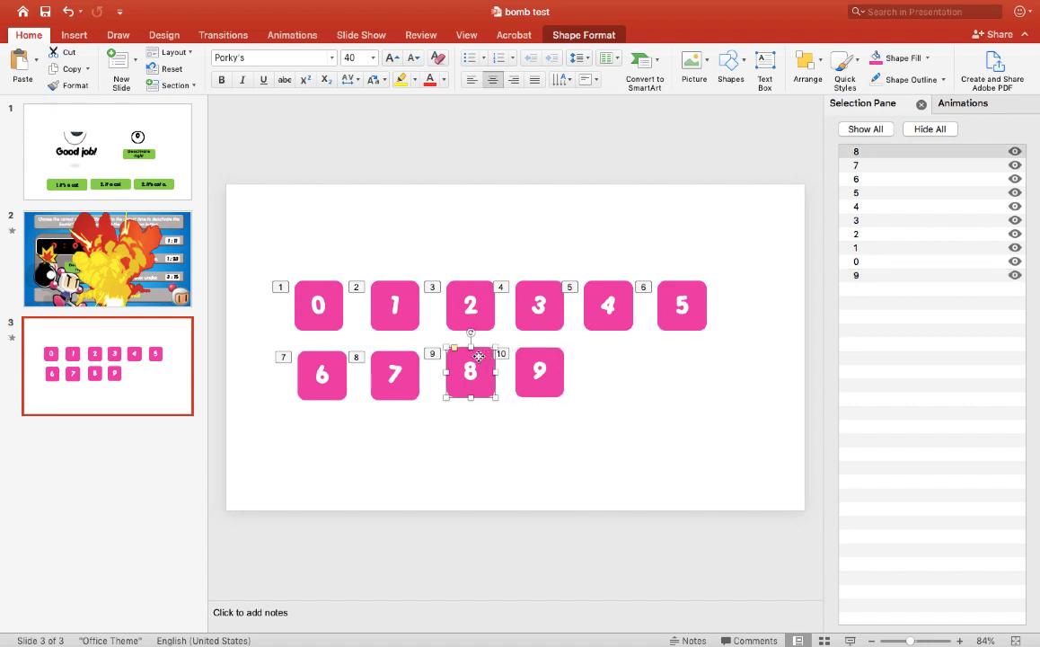
mouse_move(479, 357)
left_mouse_down()
mouse_move(540, 351)
mouse_move(479, 357)
left_mouse_up()
left_click(585, 387)
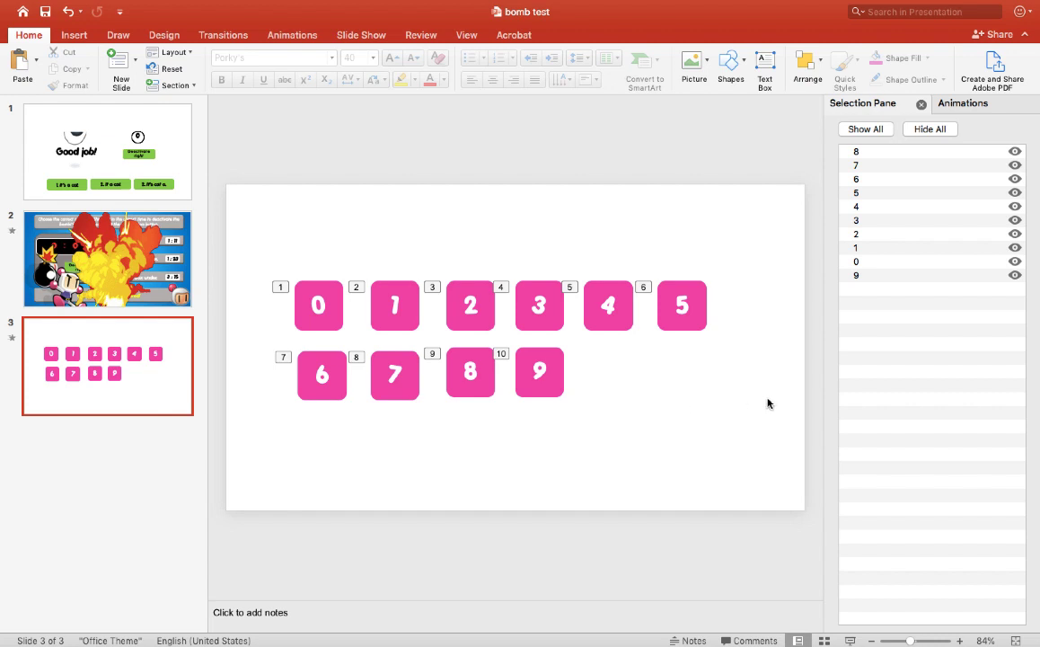
Select tiles 1–9 and send them behind tile 0, then check the layering
left_click_drag(746, 410, 367, 270)
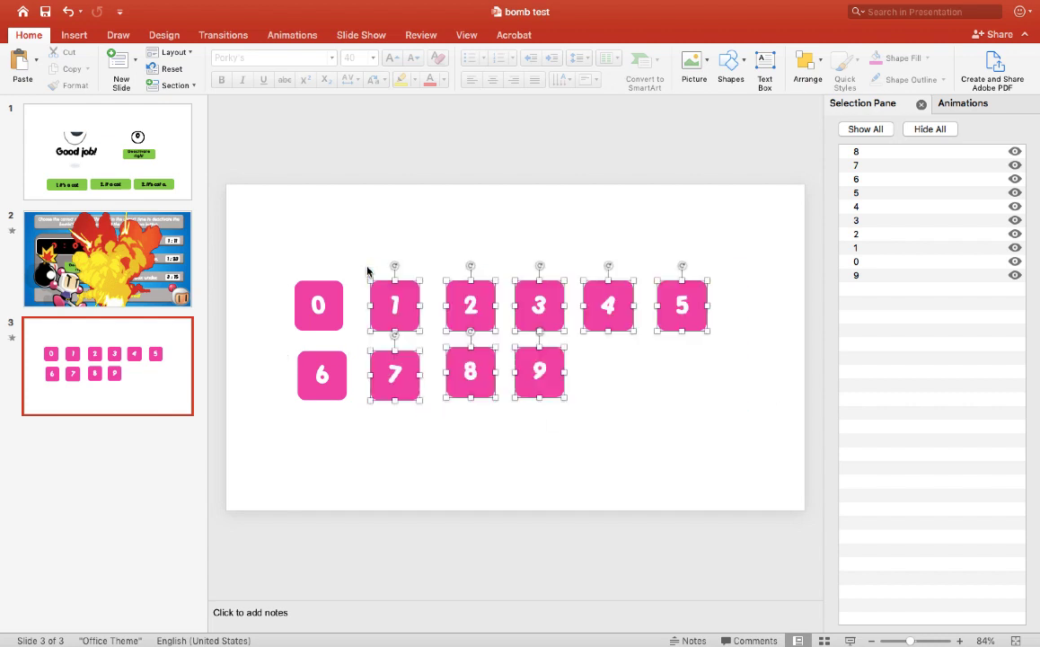
left_click(328, 376, "shift")
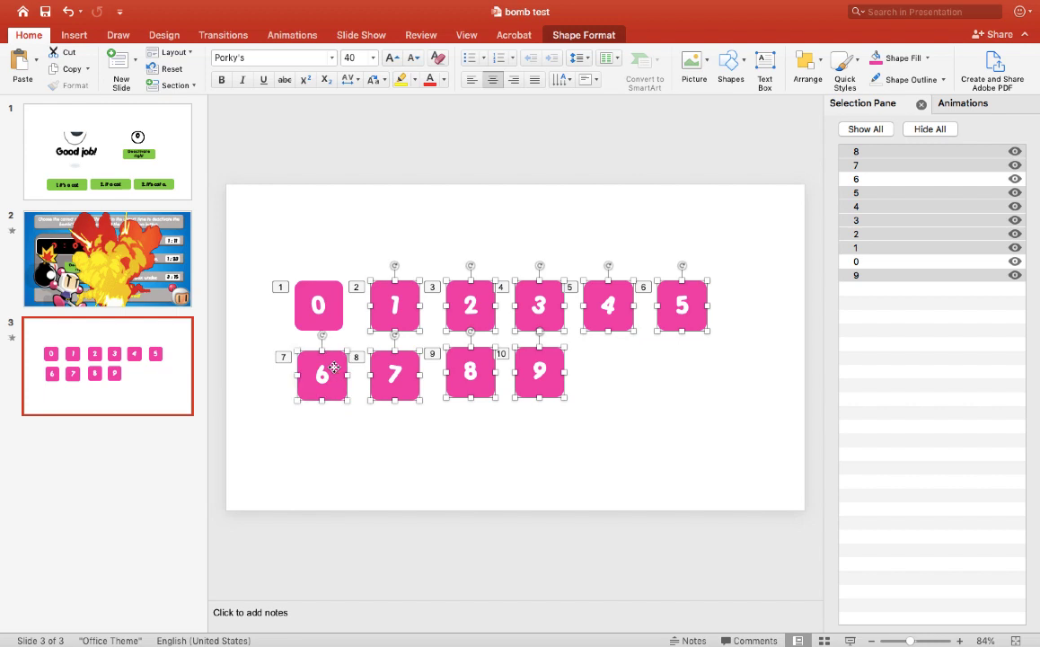
left_click(817, 65)
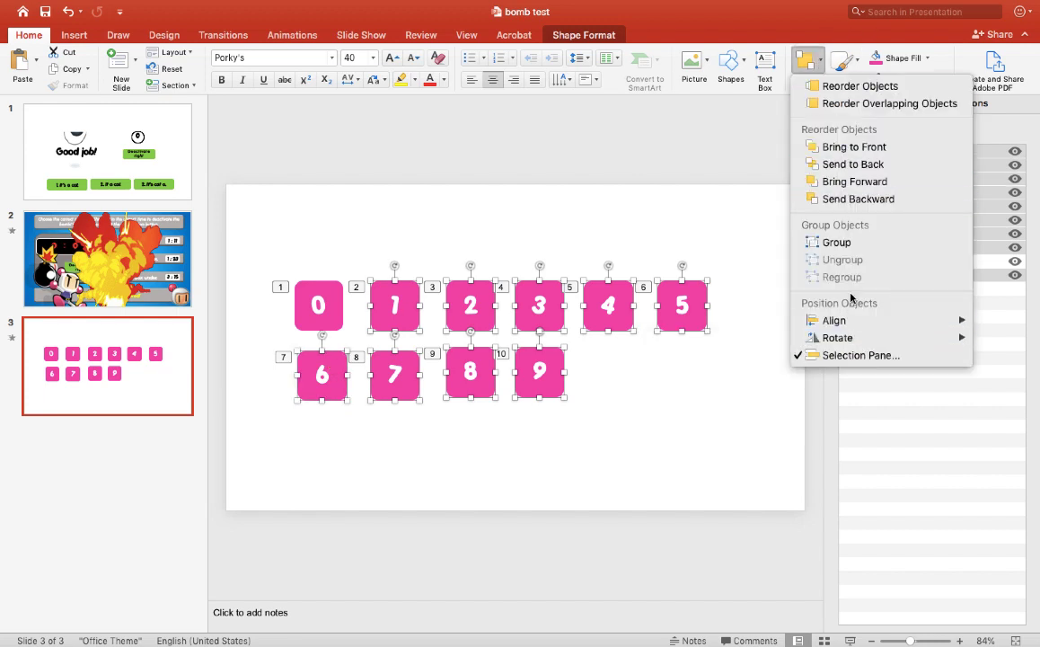
left_click(853, 164)
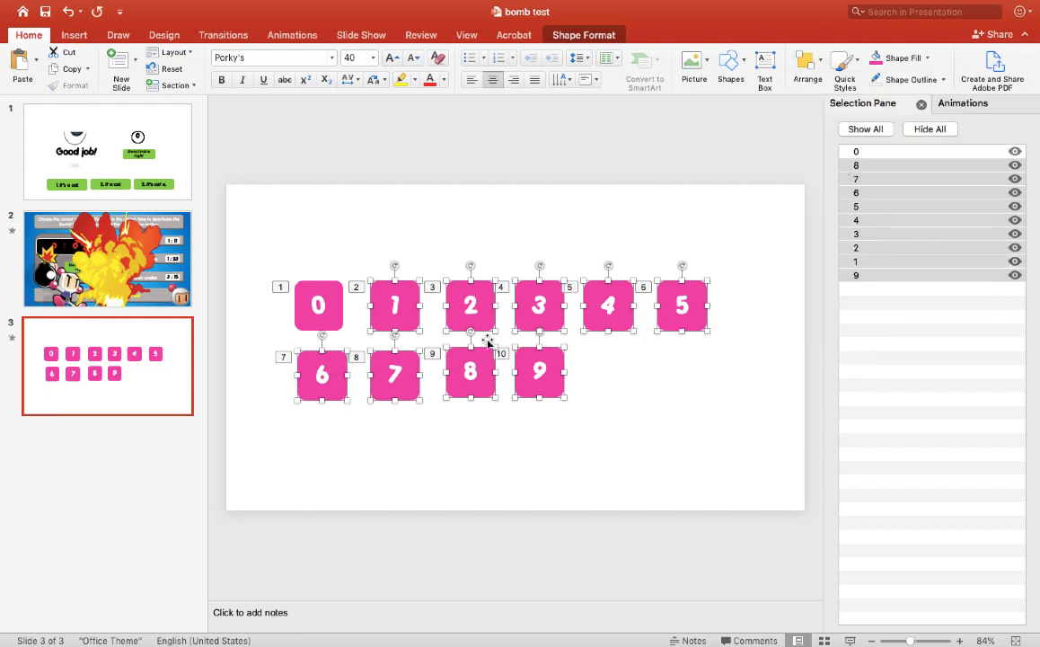
left_click(472, 438)
left_click_drag(332, 323, 405, 324)
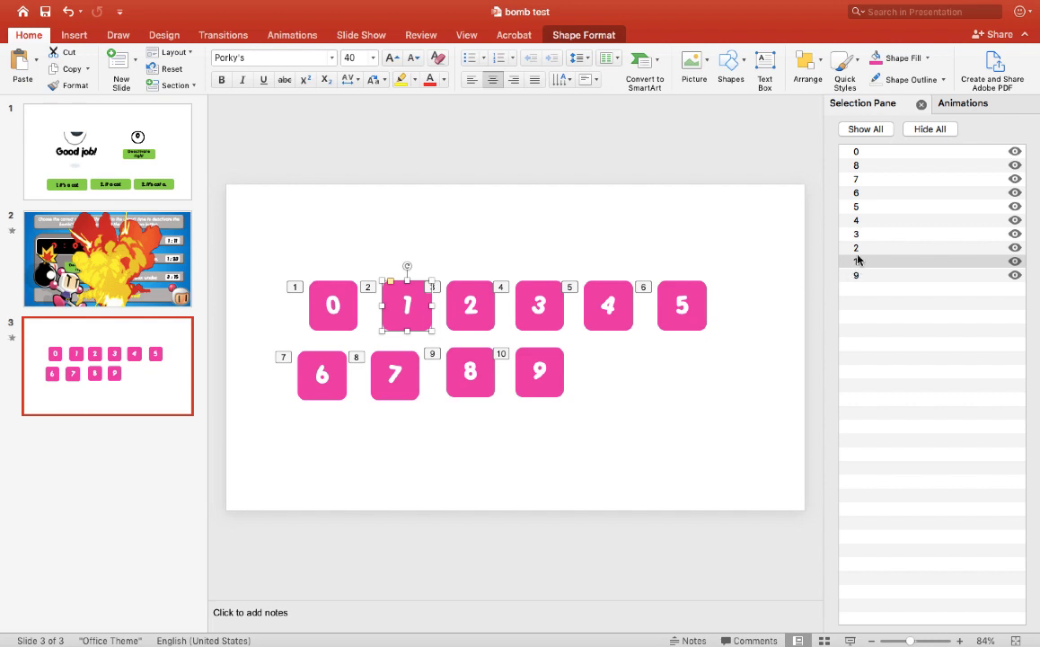
Reorder entries 1–5 in the Selection Pane so digits stack 0–9, then show the animation list
left_click_drag(856, 262, 859, 162)
left_click_drag(856, 261, 858, 178)
left_click_drag(858, 262, 857, 194)
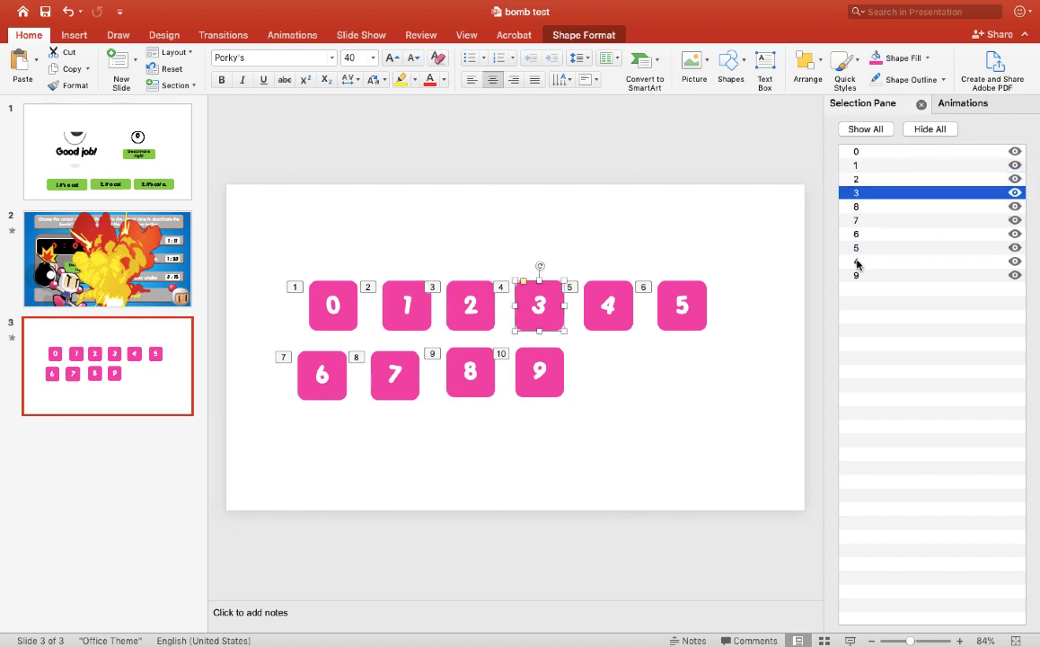
left_click_drag(858, 263, 856, 205)
left_click_drag(858, 265, 856, 243)
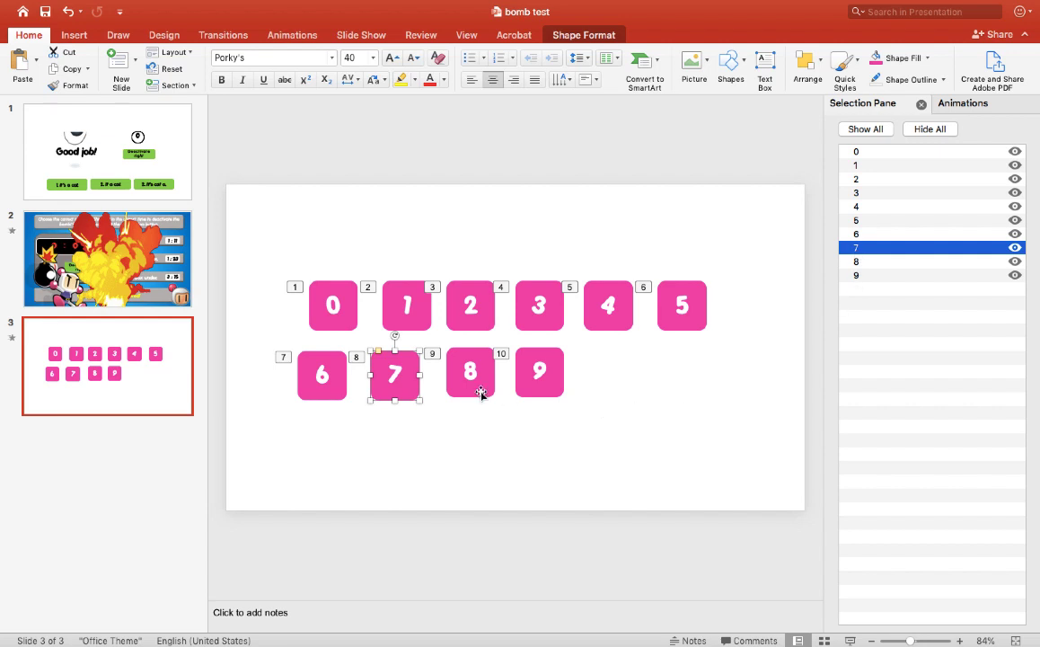
mouse_move(476, 388)
left_mouse_down()
mouse_move(420, 398)
mouse_move(482, 391)
left_mouse_up()
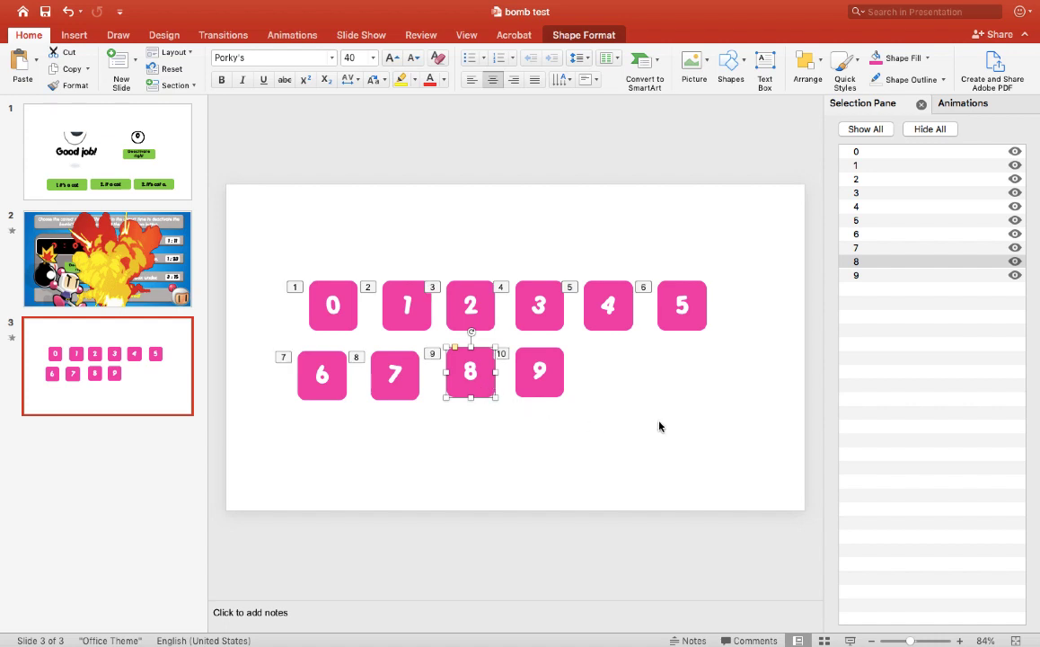
left_click(788, 275)
left_click(963, 103)
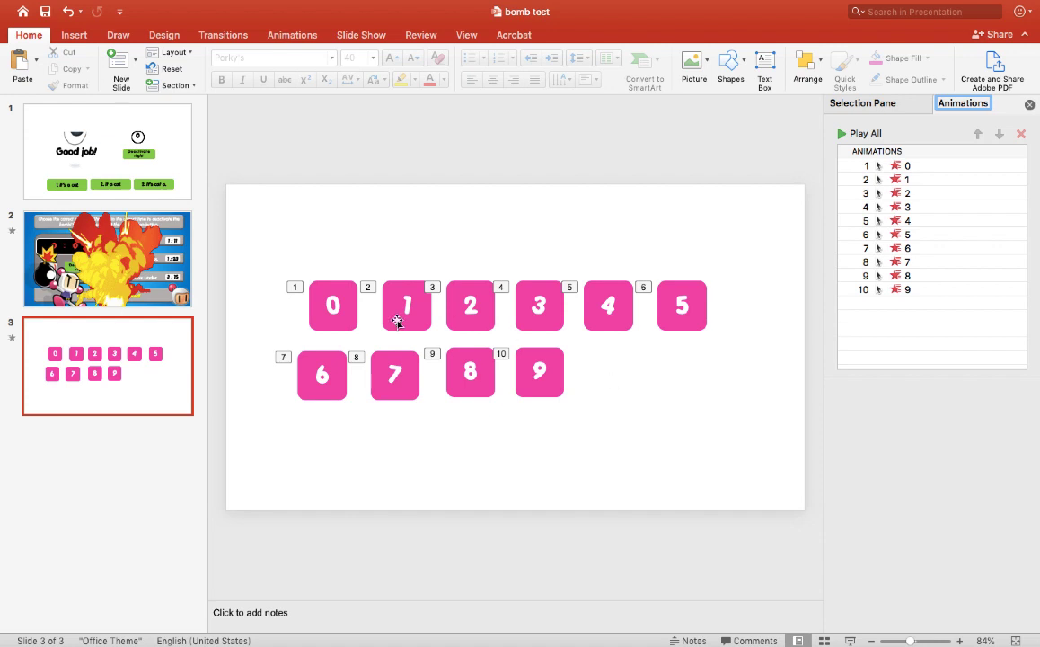
Apply the Appear entrance effect to all ten digit tiles at once
left_click_drag(260, 231, 752, 446)
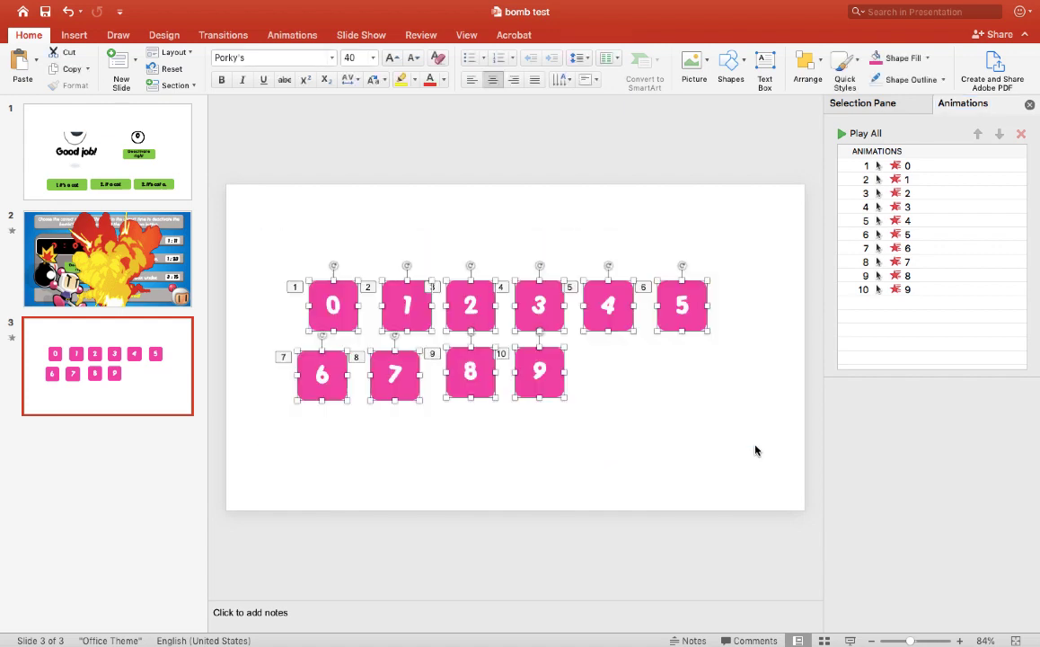
left_click(292, 35)
left_click(185, 97)
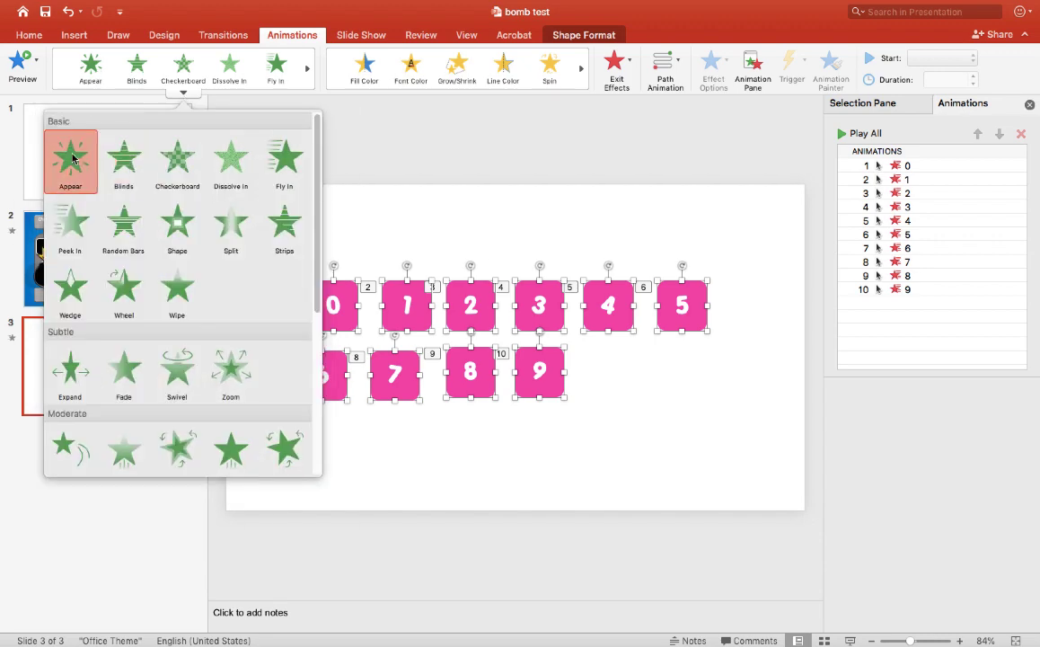
left_click(71, 160)
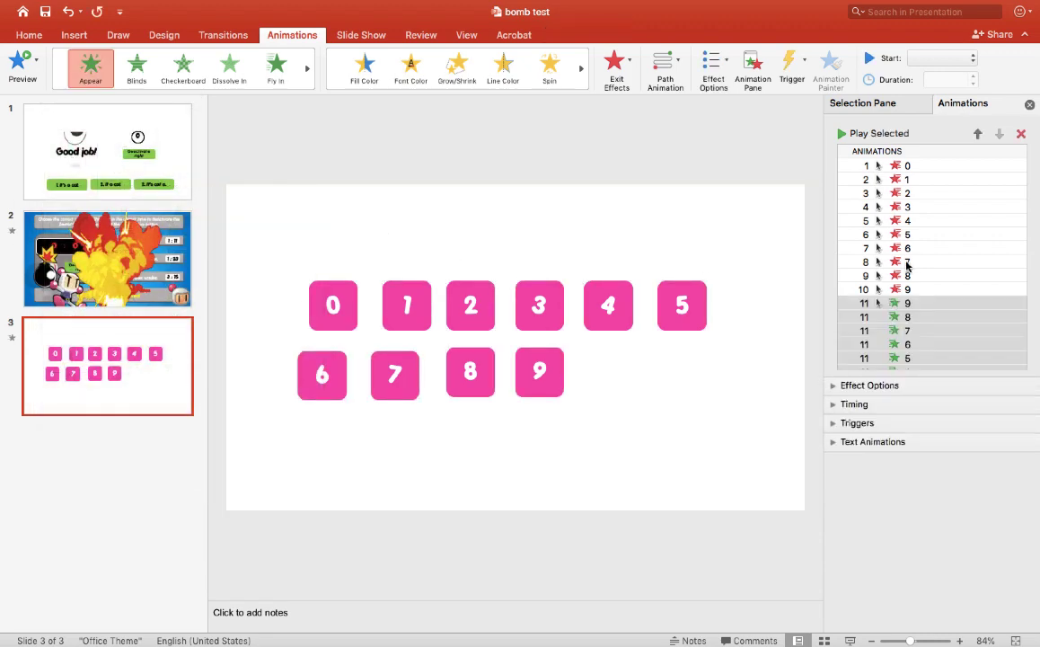
Set the exit animations of tiles 0 and 1 to trigger on clicking tiles 0 and 1
left_click(931, 208)
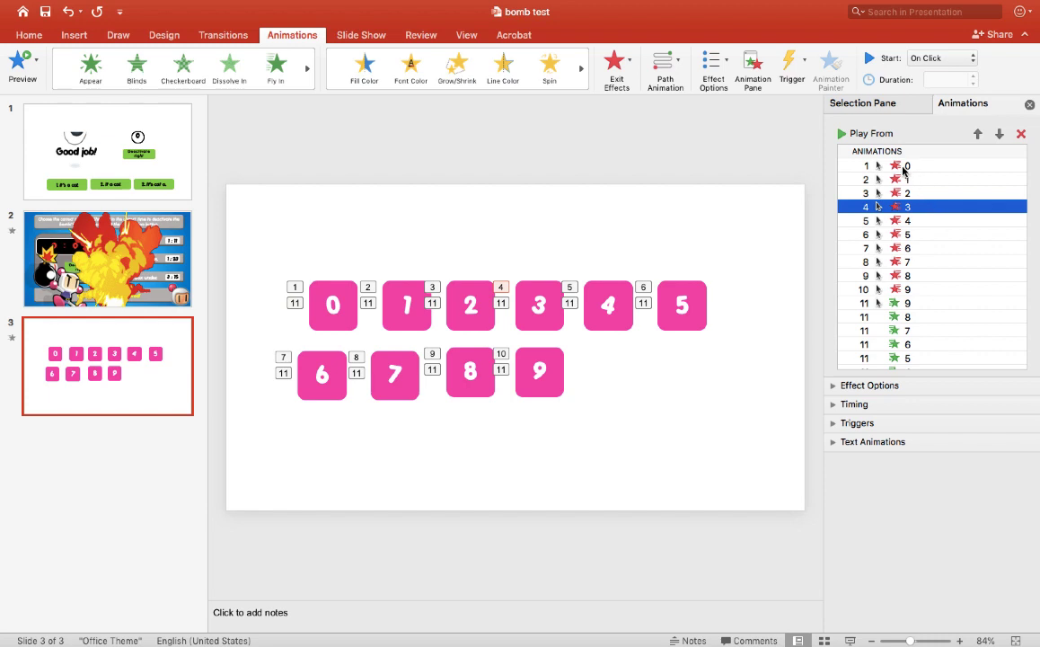
left_click(904, 167)
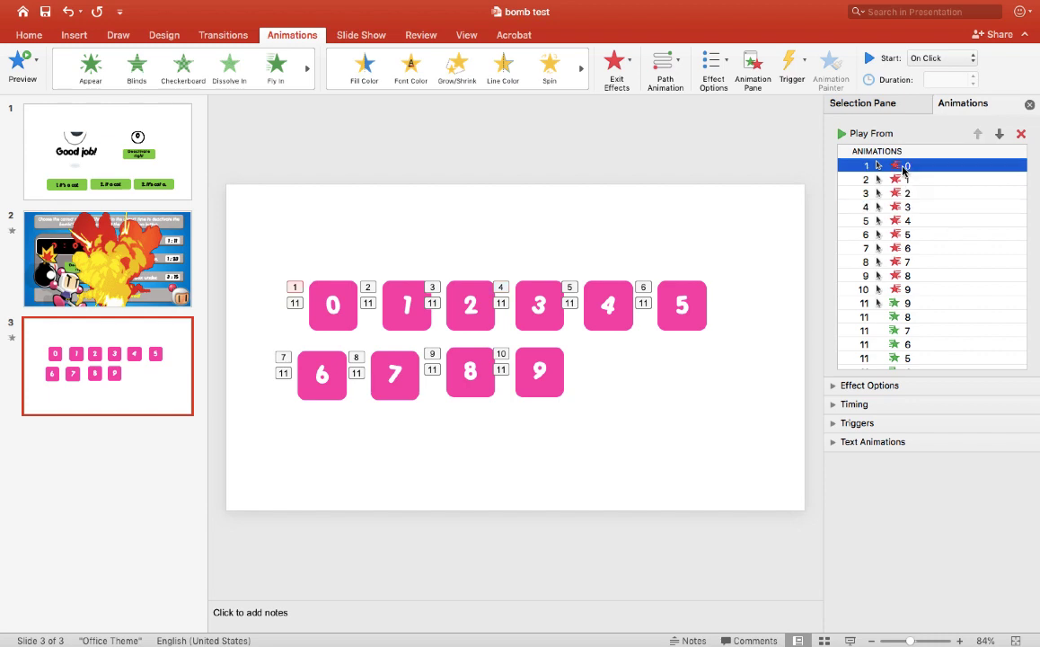
left_click(842, 429)
left_click(854, 483)
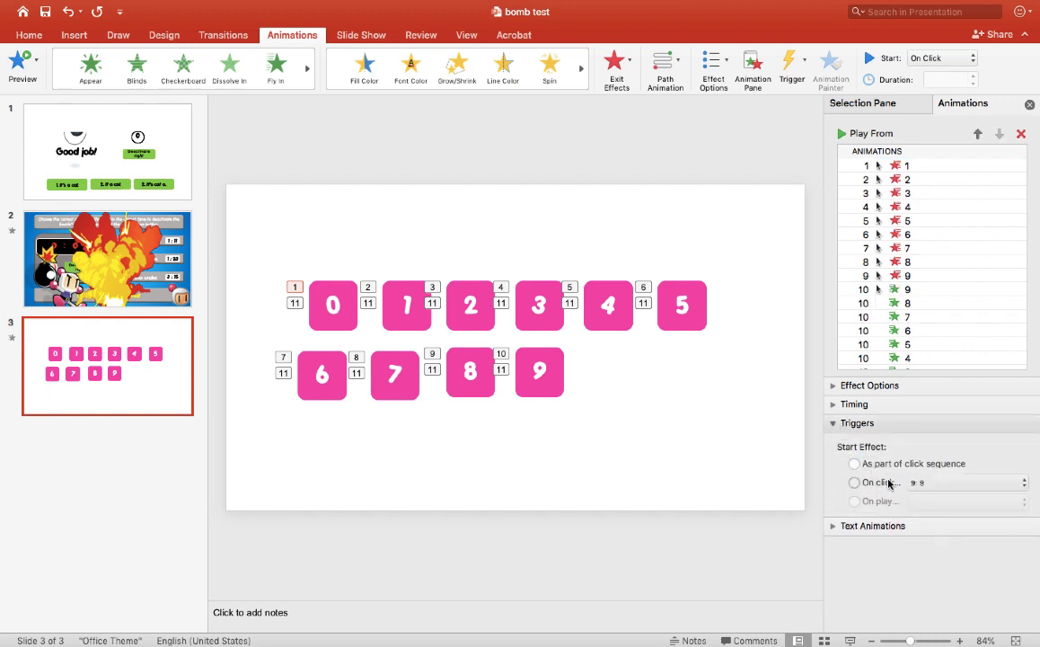
left_click(949, 483)
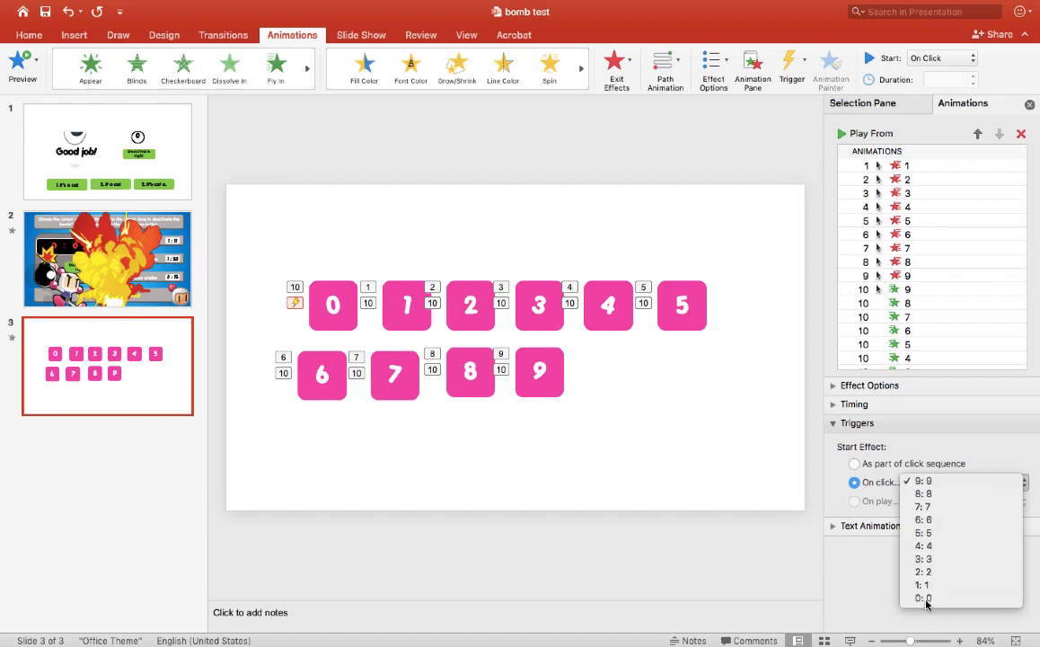
left_click(926, 599)
left_click(898, 166)
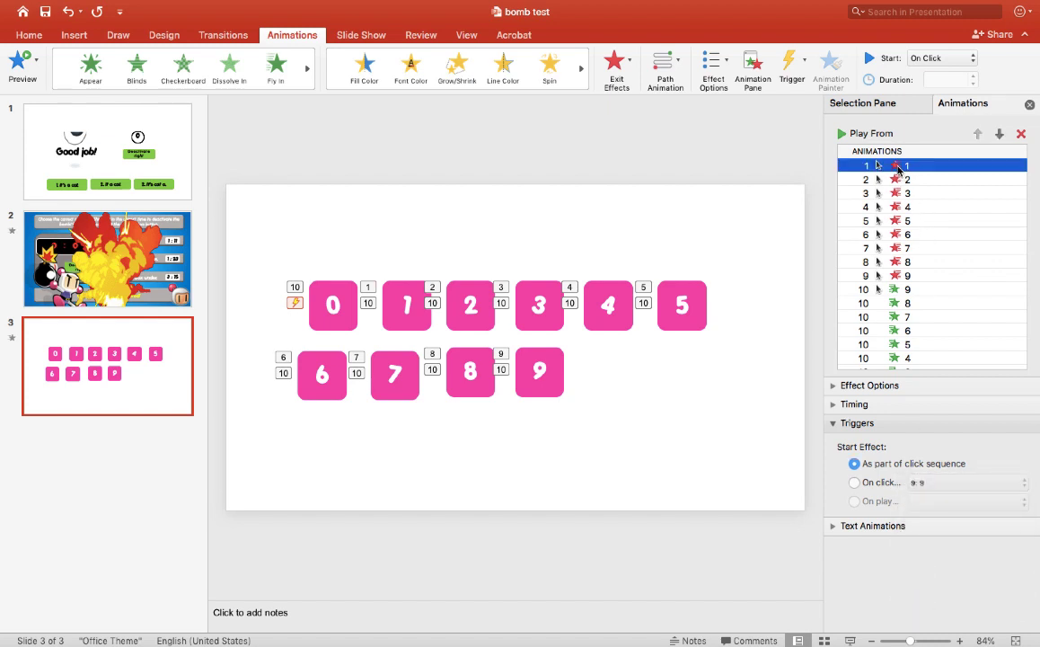
left_click(854, 482)
left_click(970, 484)
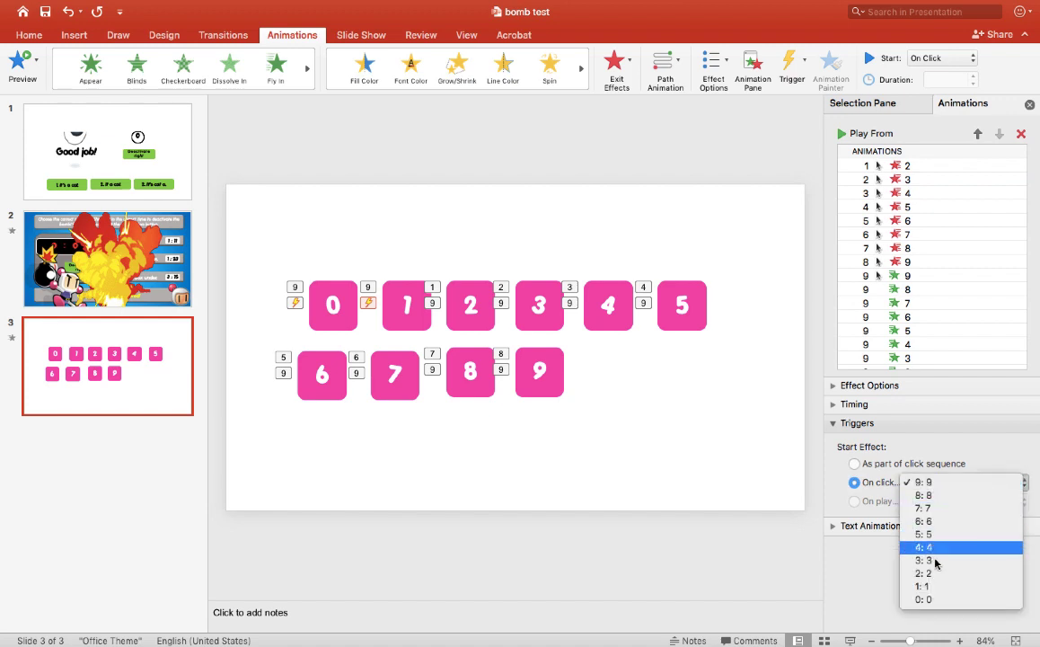
left_click(924, 586)
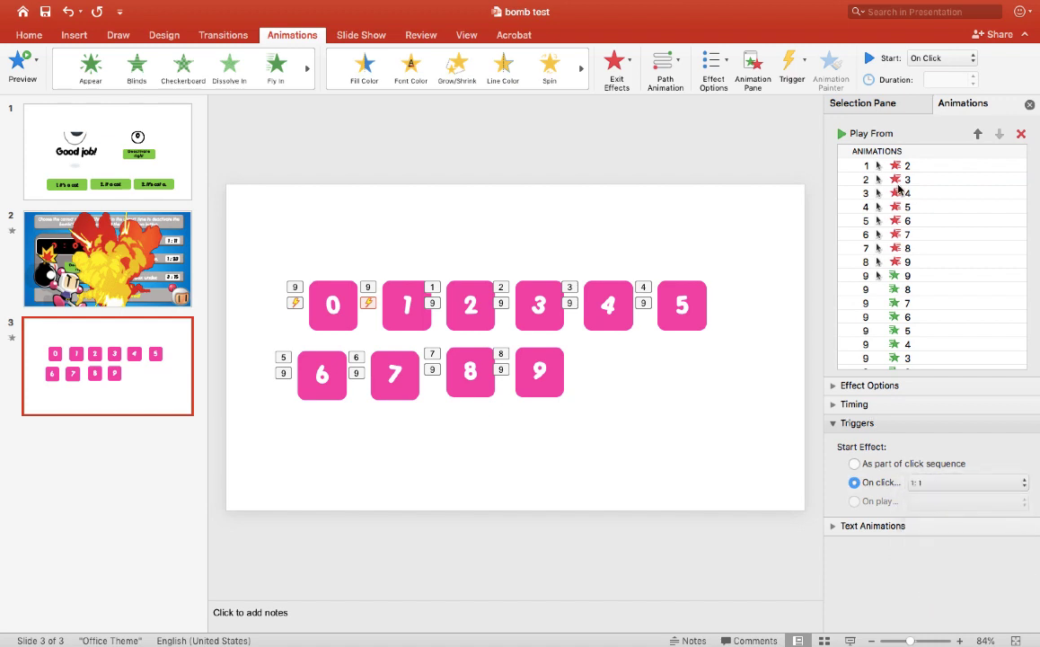
Make tiles 2 and 3 each trigger their own exit animation
left_click(898, 166)
left_click(854, 482)
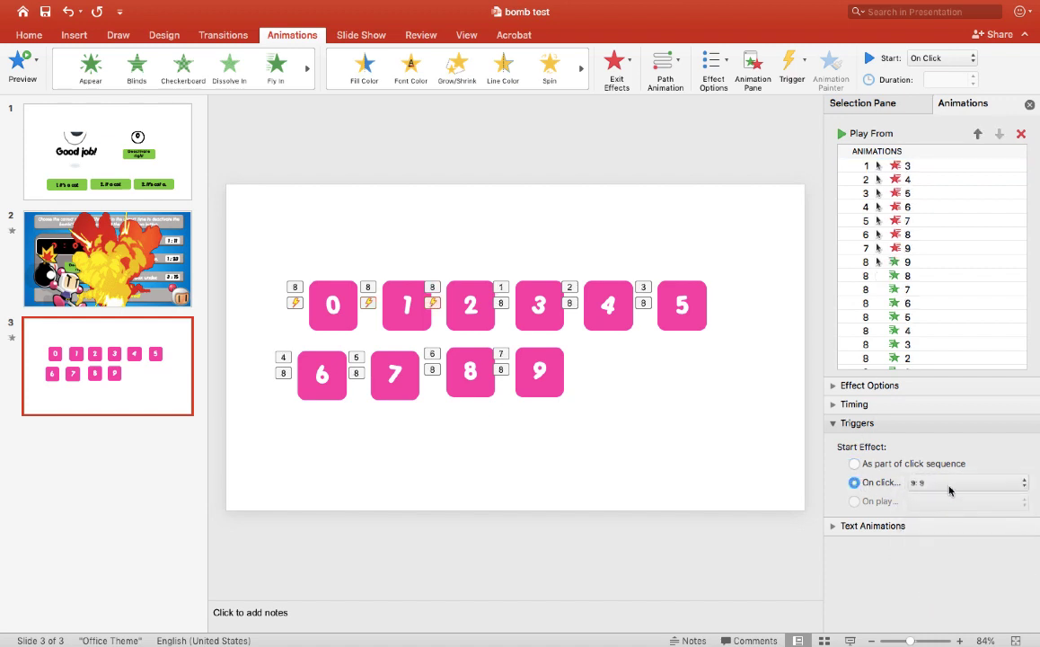
left_click(952, 484)
left_click(931, 574)
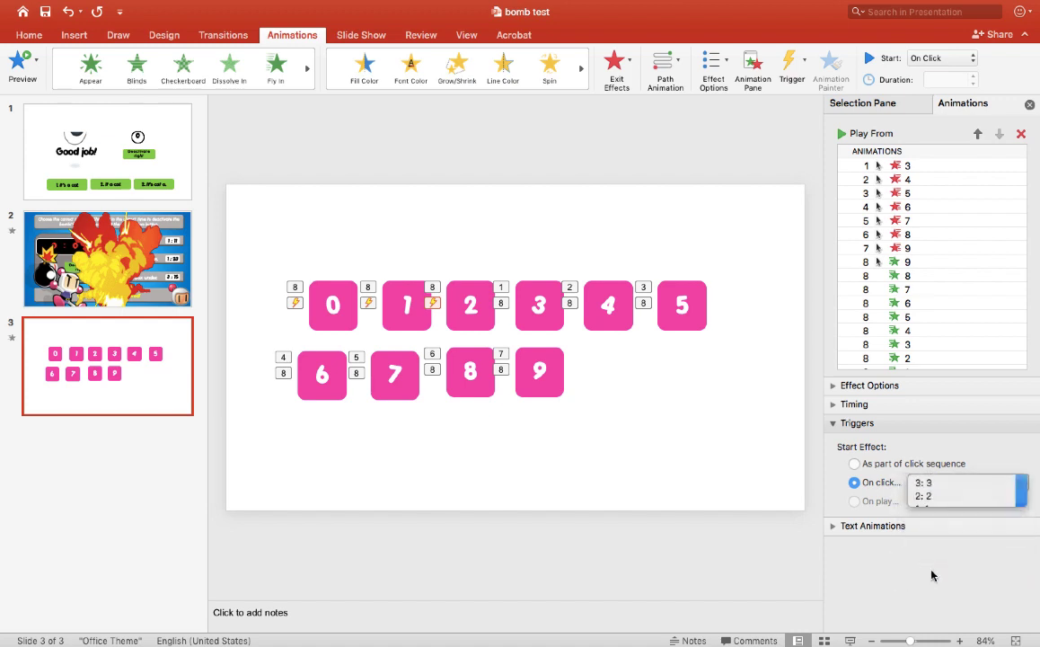
left_click(898, 167)
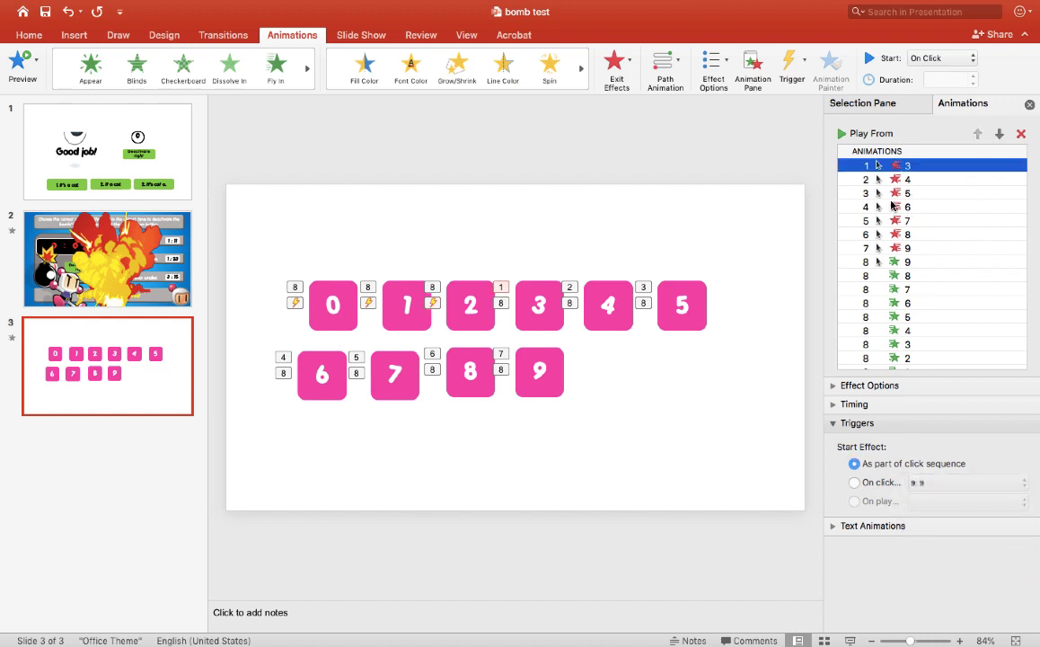
left_click(854, 483)
left_click(934, 483)
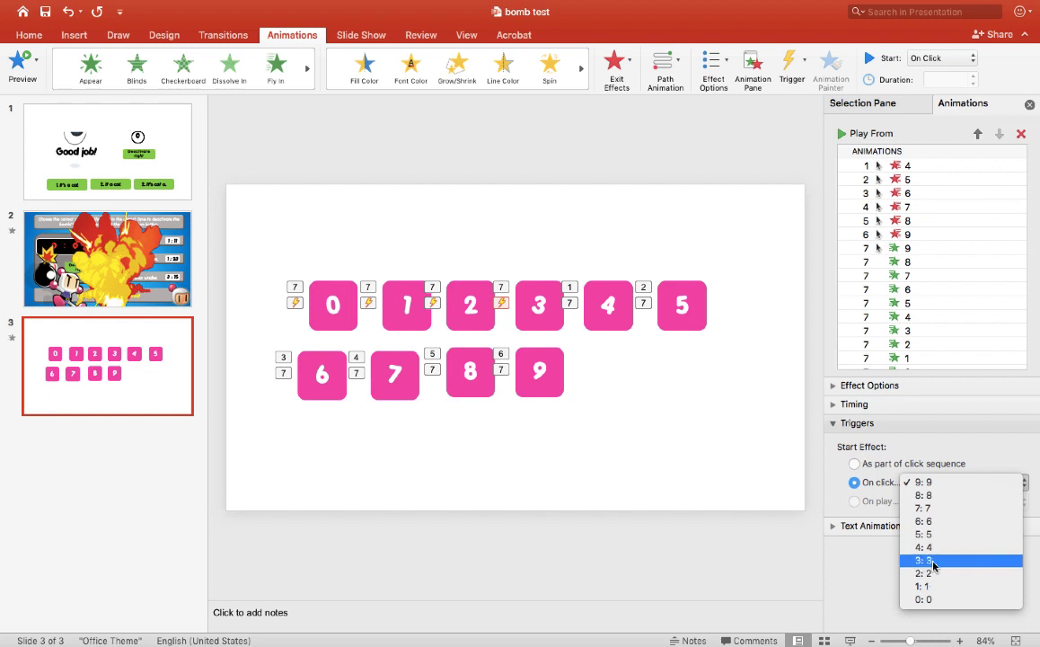
left_click(927, 560)
Make tiles 4 and 5 each trigger their own exit animation
left_click(904, 166)
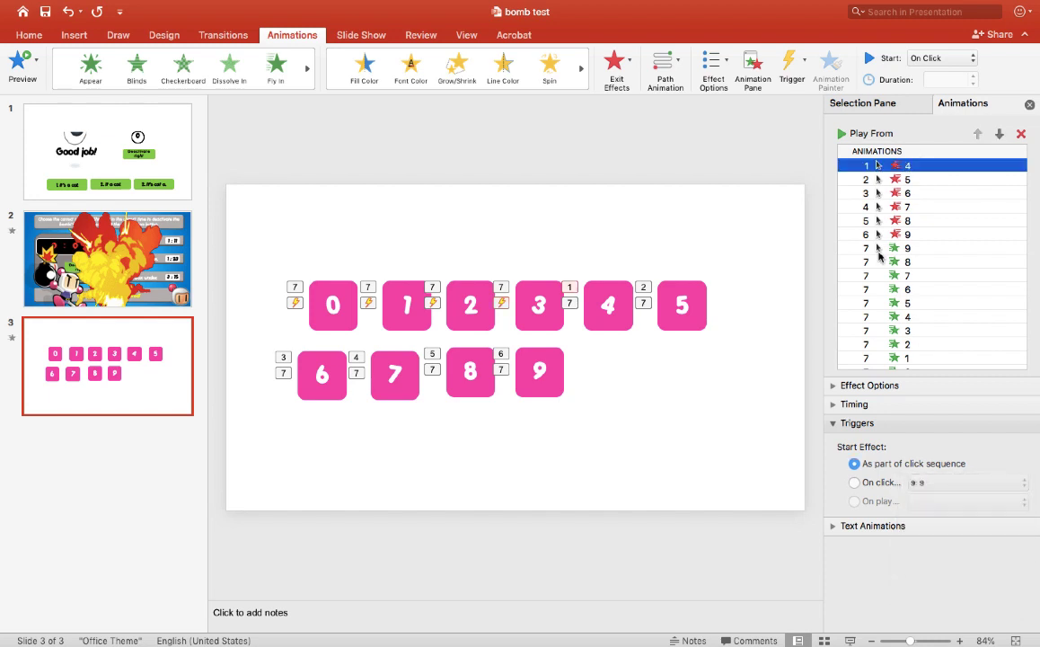
left_click(854, 482)
left_click(937, 484)
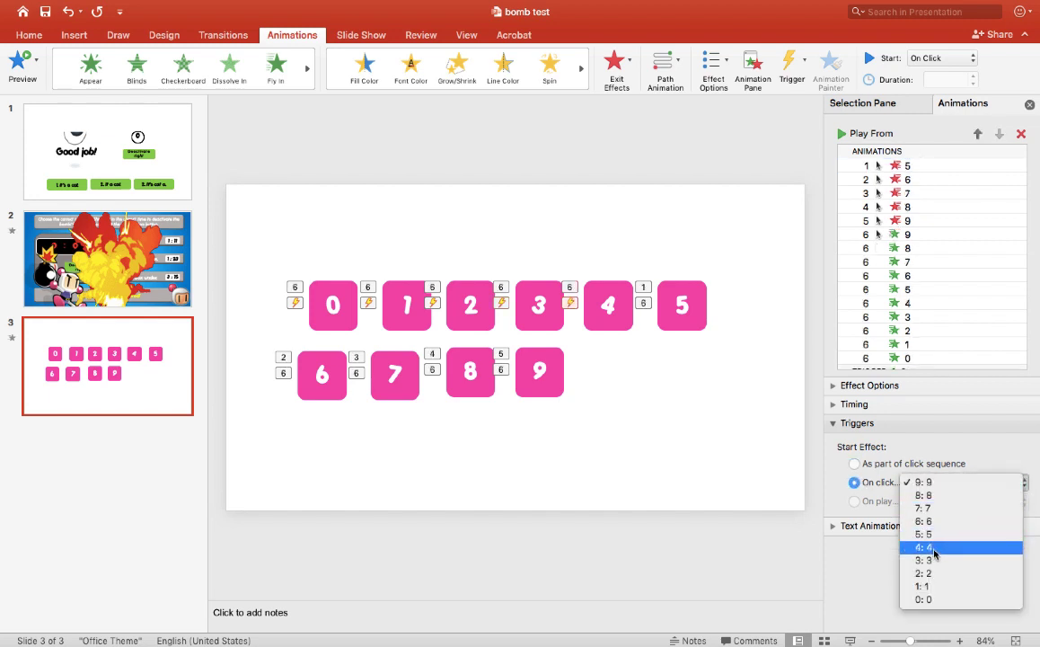
left_click(987, 548)
left_click(898, 166)
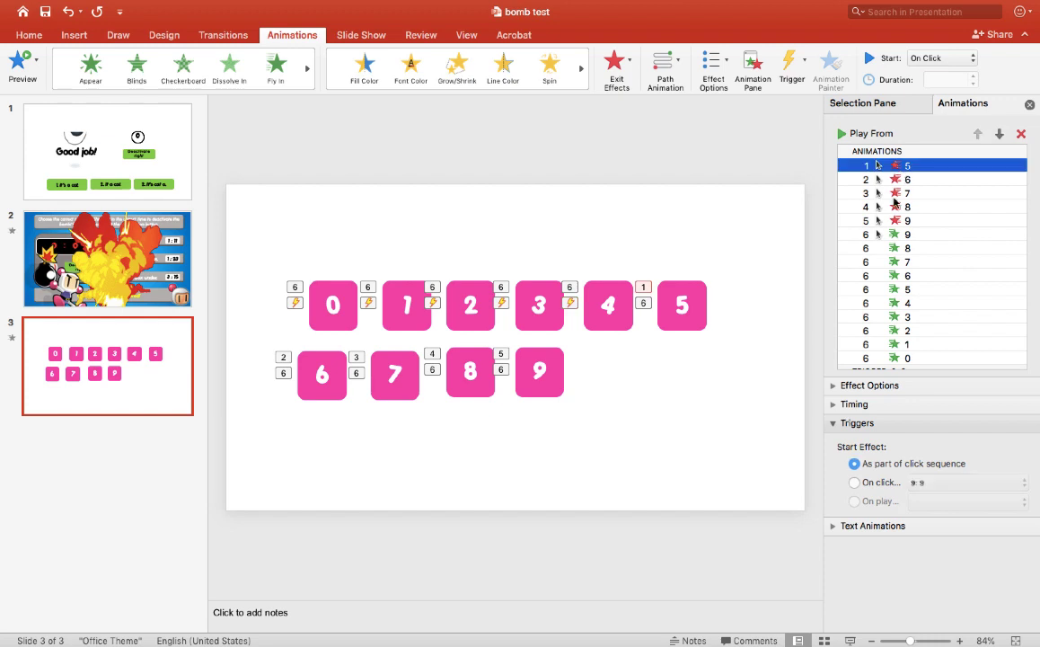
left_click(854, 482)
left_click(942, 484)
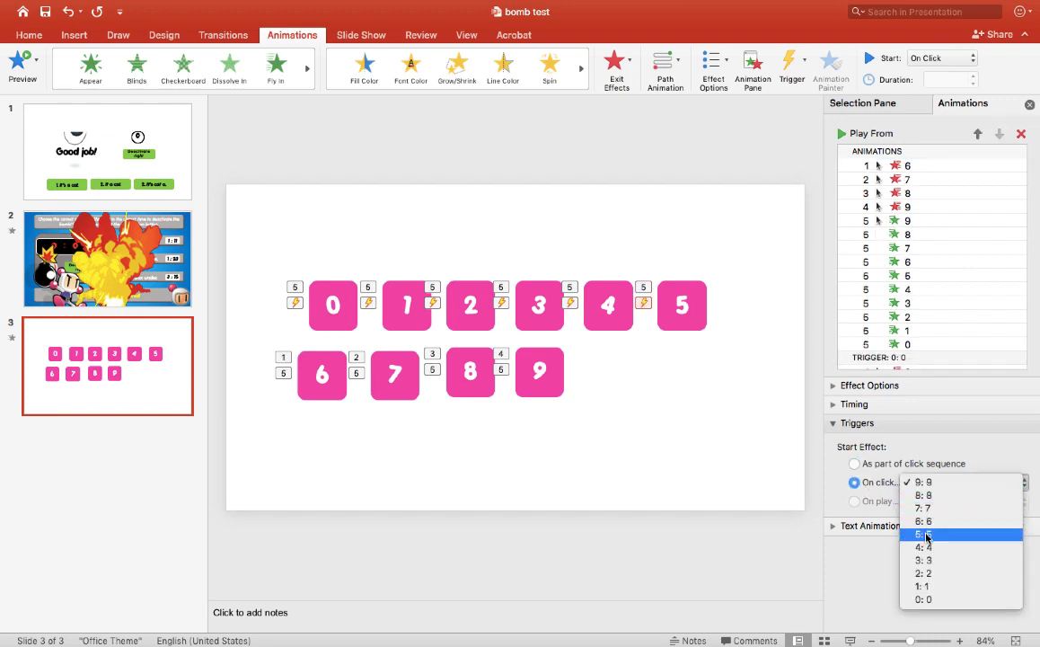
left_click(925, 534)
Set exit triggers for tiles 6 and 7, with tile 6's exit mistakenly triggered by tile 5
left_click(906, 166)
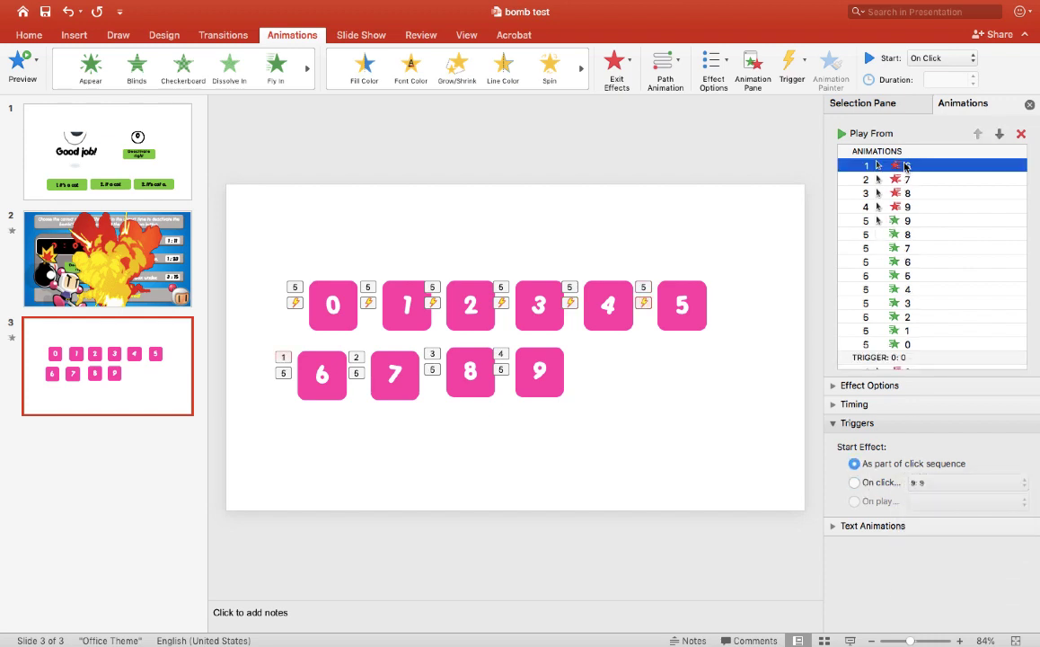
left_click(854, 483)
left_click(930, 482)
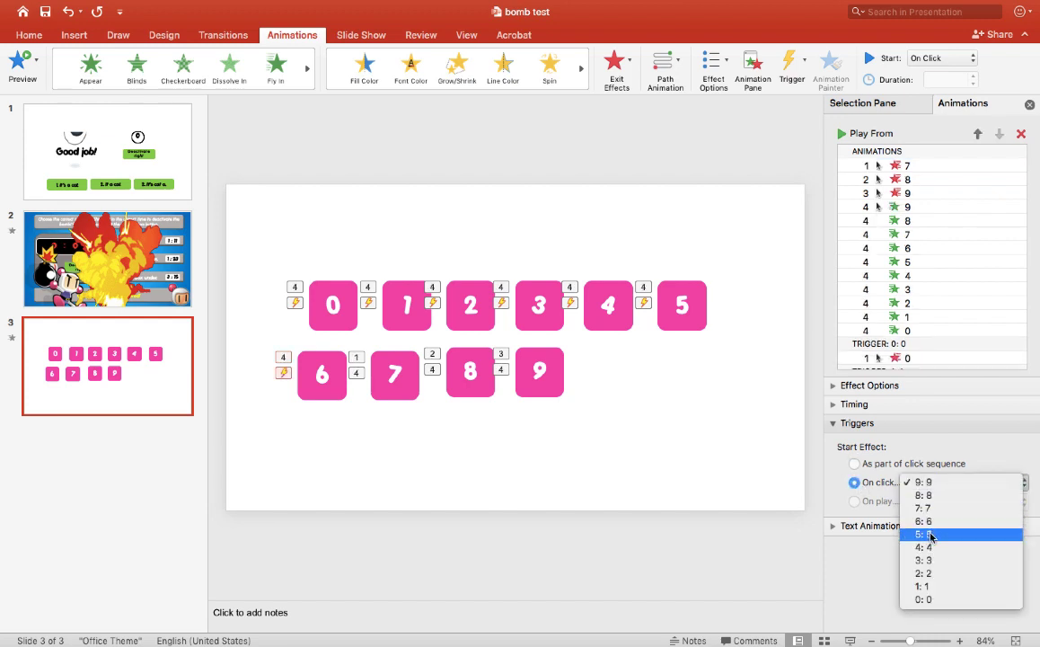
left_click(930, 535)
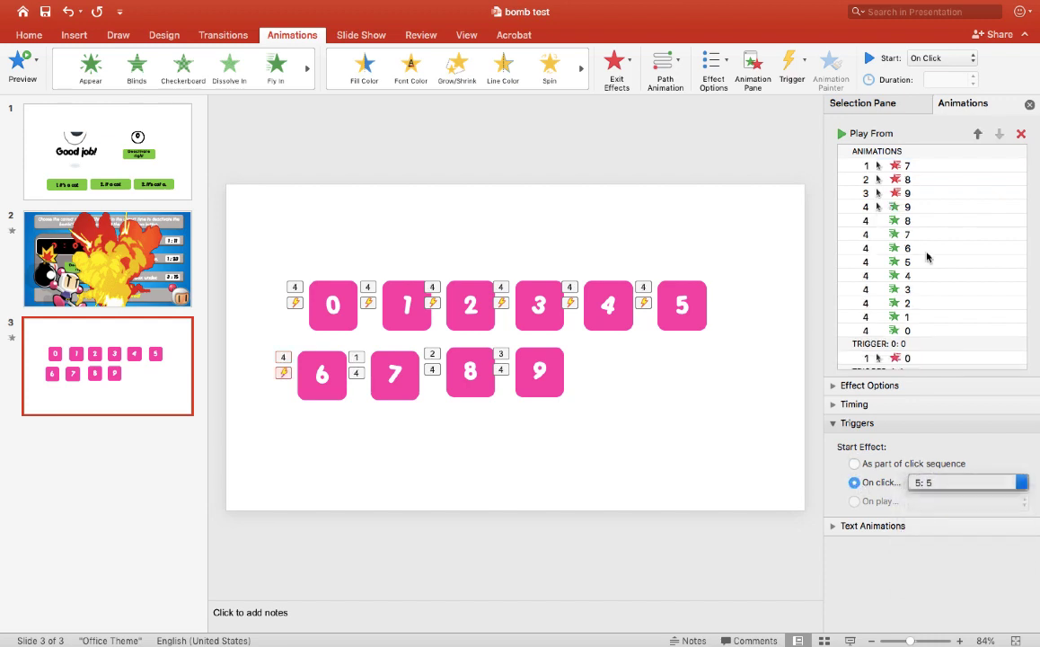
left_click(902, 166)
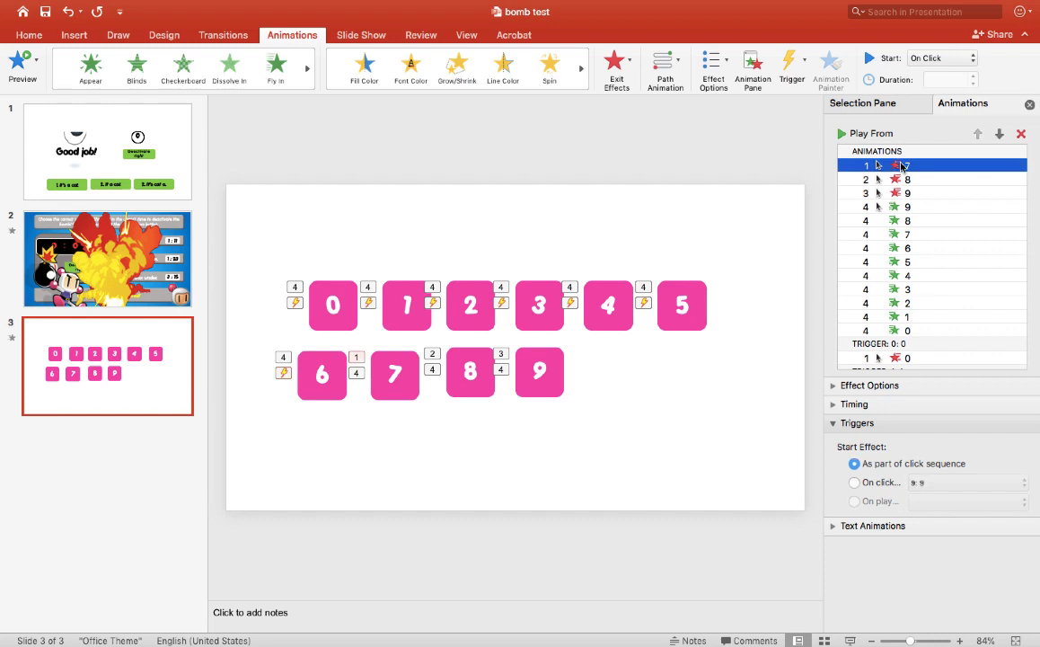
left_click(859, 483)
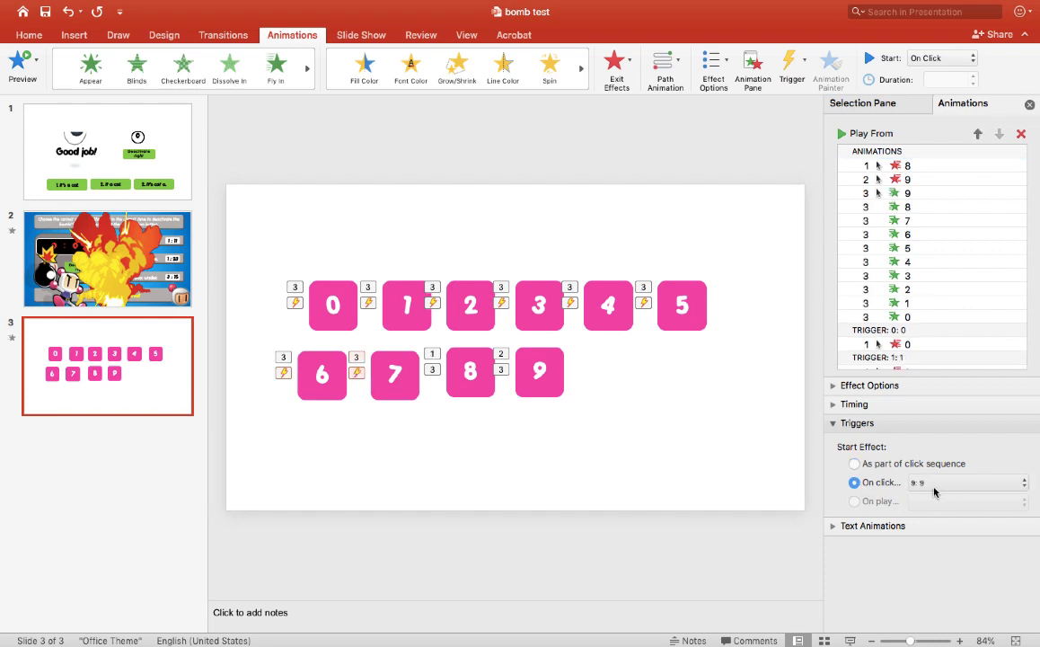
left_click(957, 485)
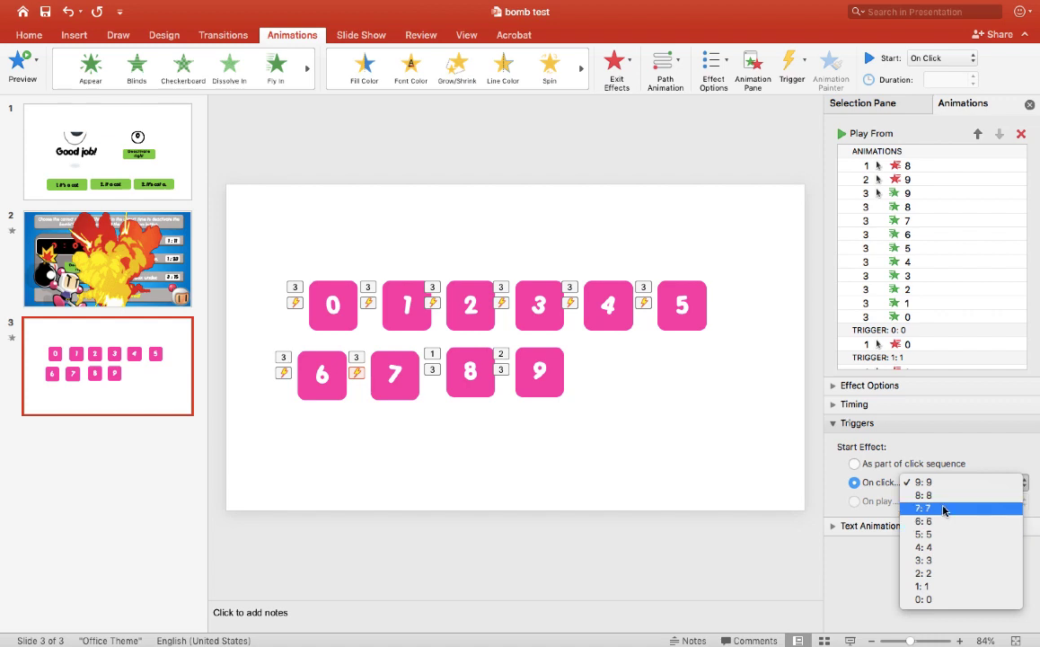
left_click(943, 510)
Make tiles 8 and 9 each trigger their own exit animation
left_click(907, 166)
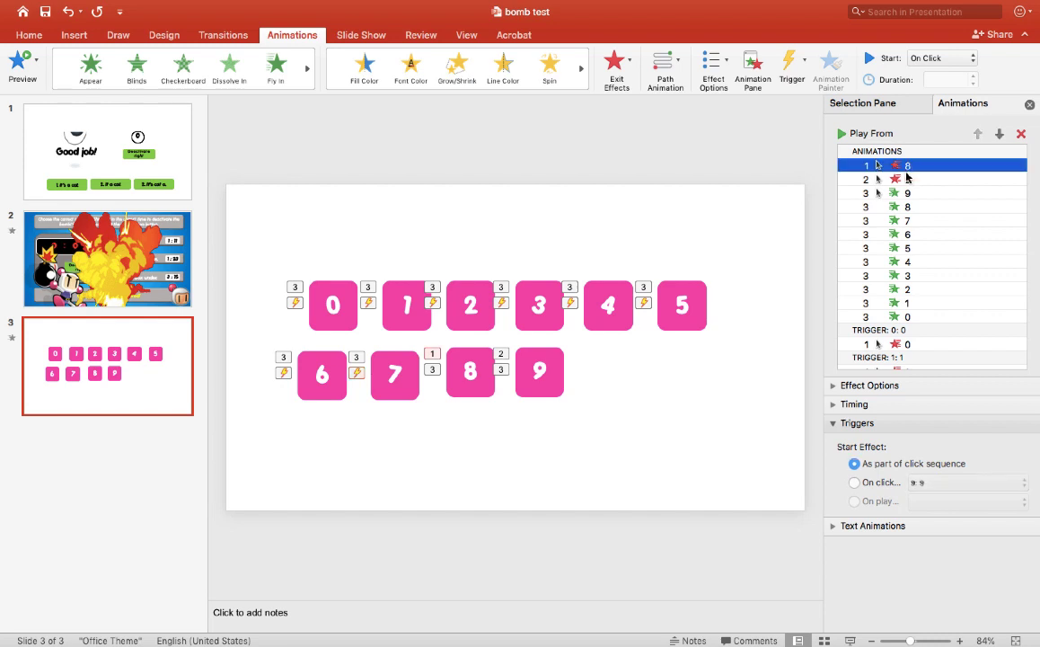
left_click(854, 483)
left_click(966, 485)
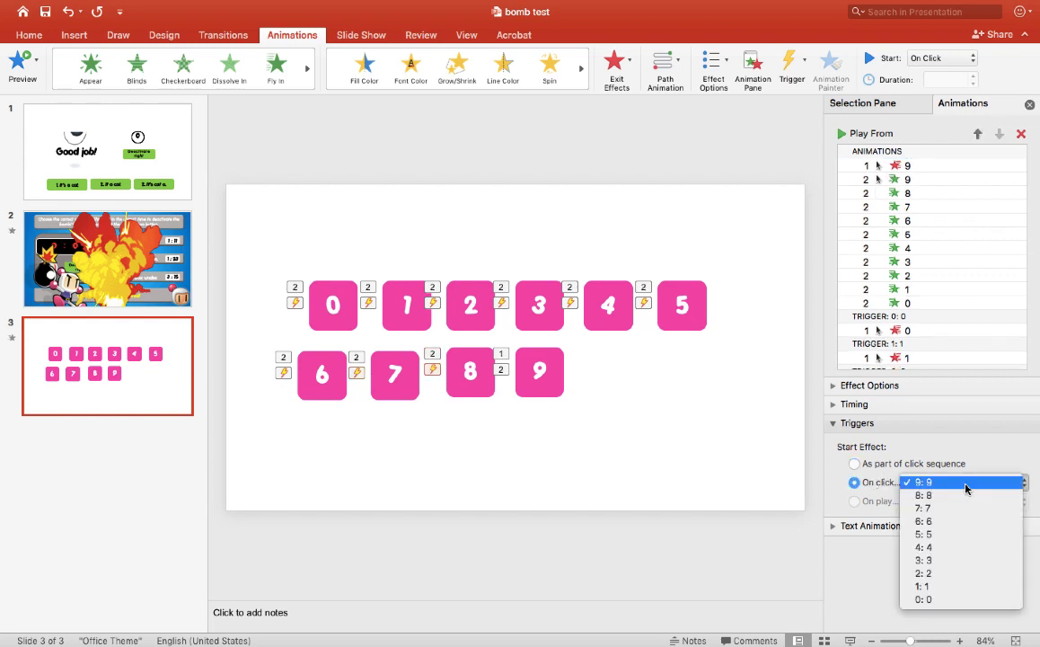
left_click(952, 496)
left_click(909, 166)
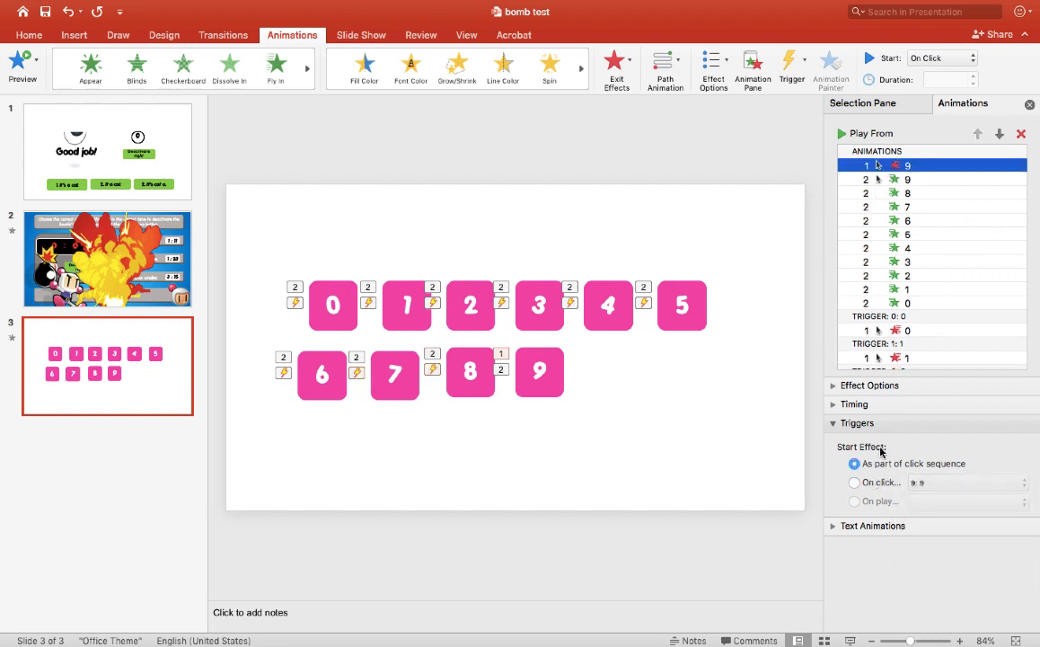
left_click(854, 483)
left_click(930, 485)
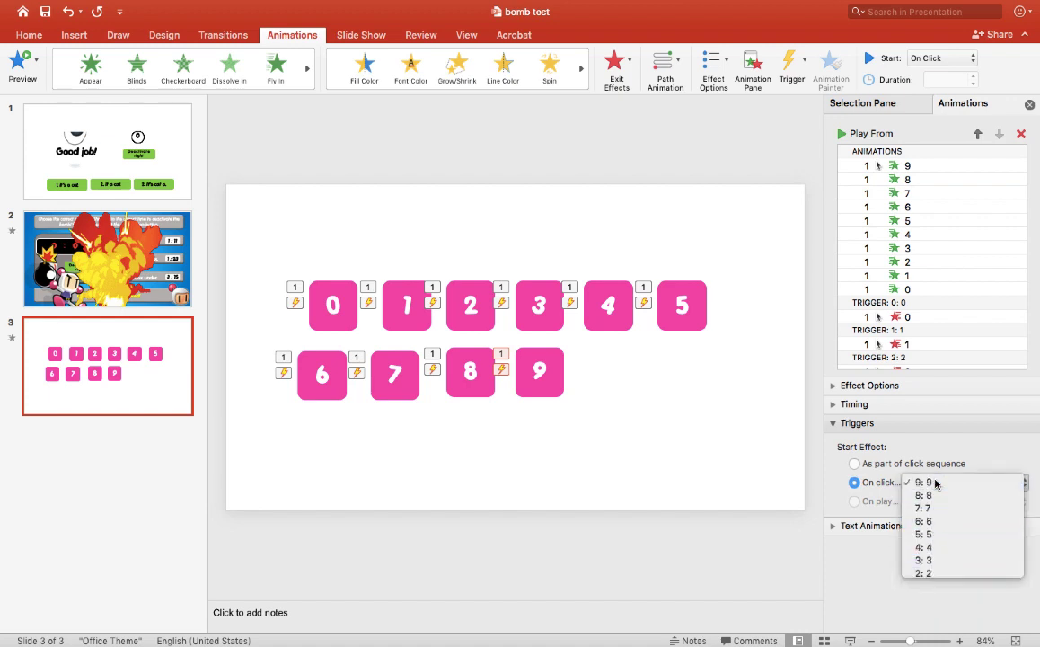
left_click(935, 483)
Correct the 6 exit to trigger on tile 6 and move its group above trigger 5
scroll(924, 332, "down", 5)
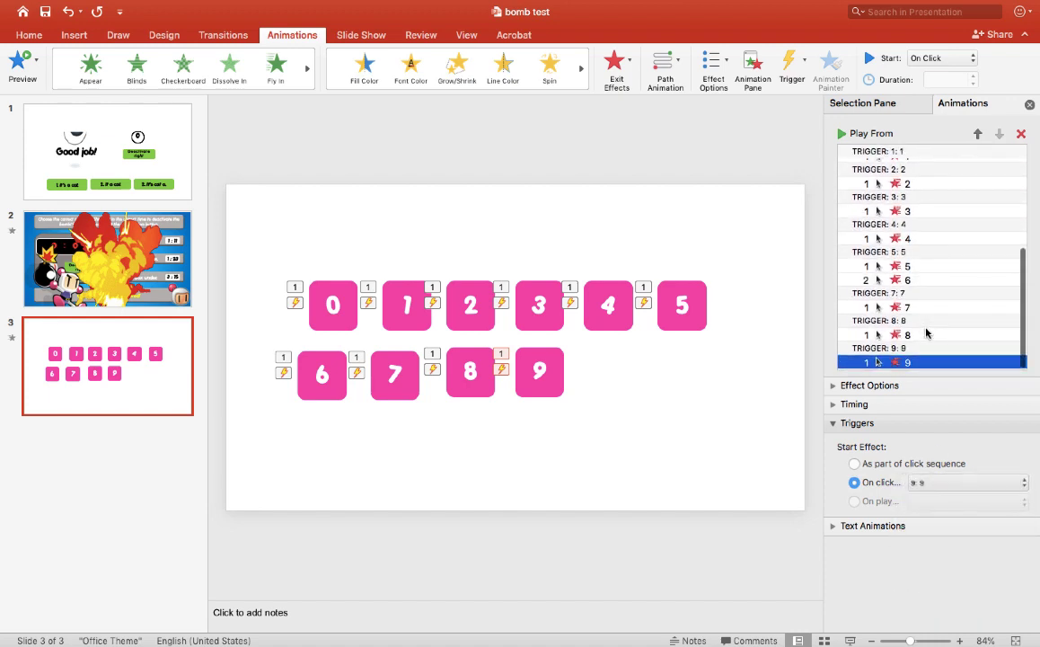
left_click(925, 280)
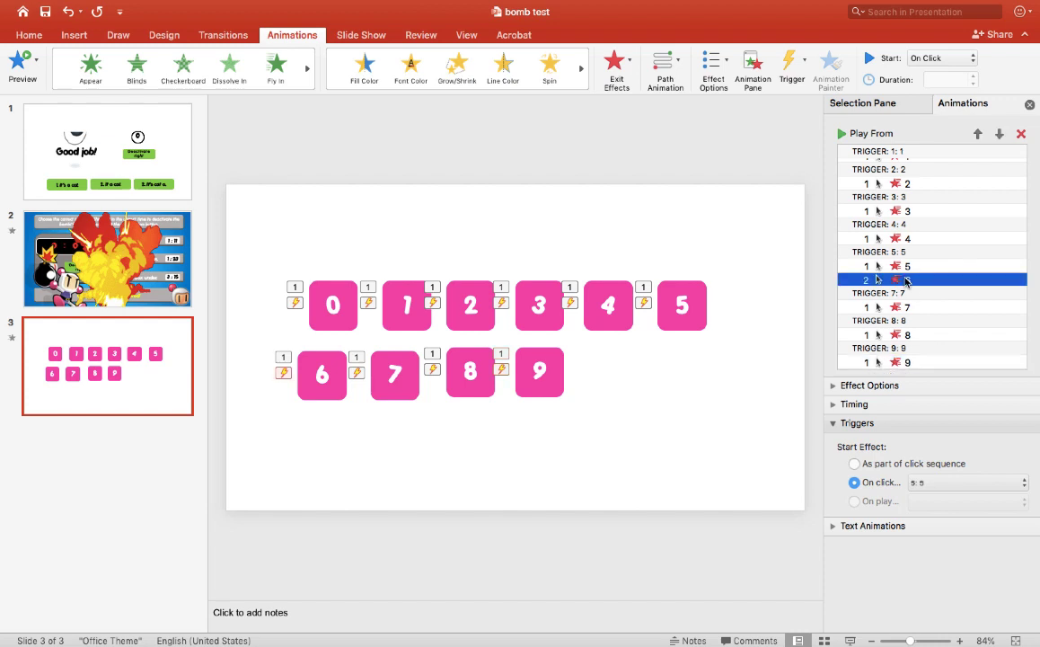
left_click(925, 485)
left_click(925, 472)
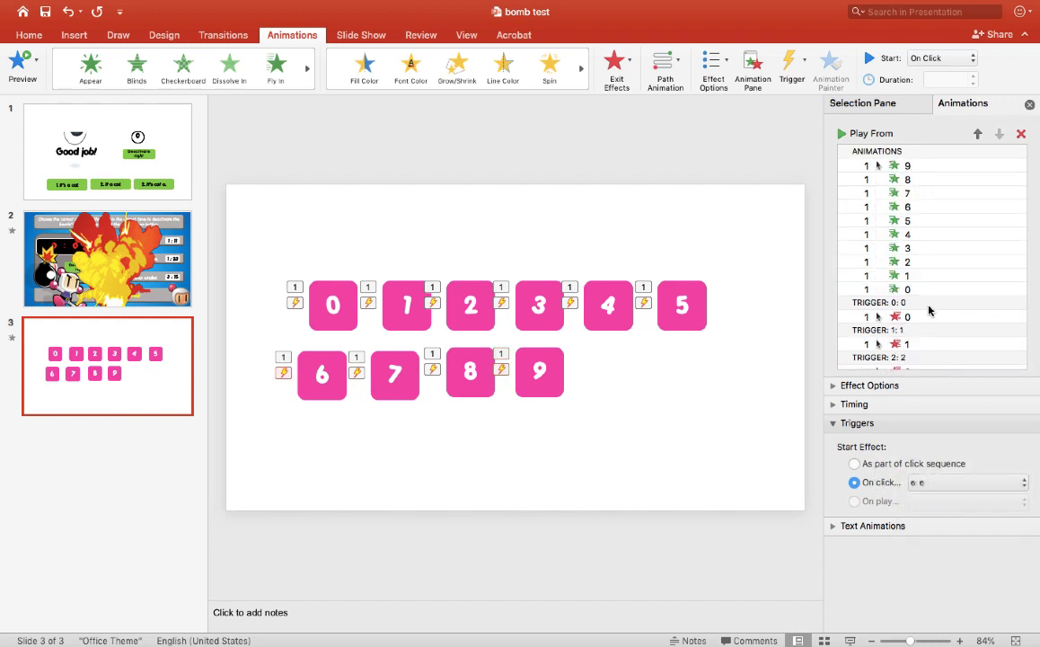
scroll(929, 306, "down", 3)
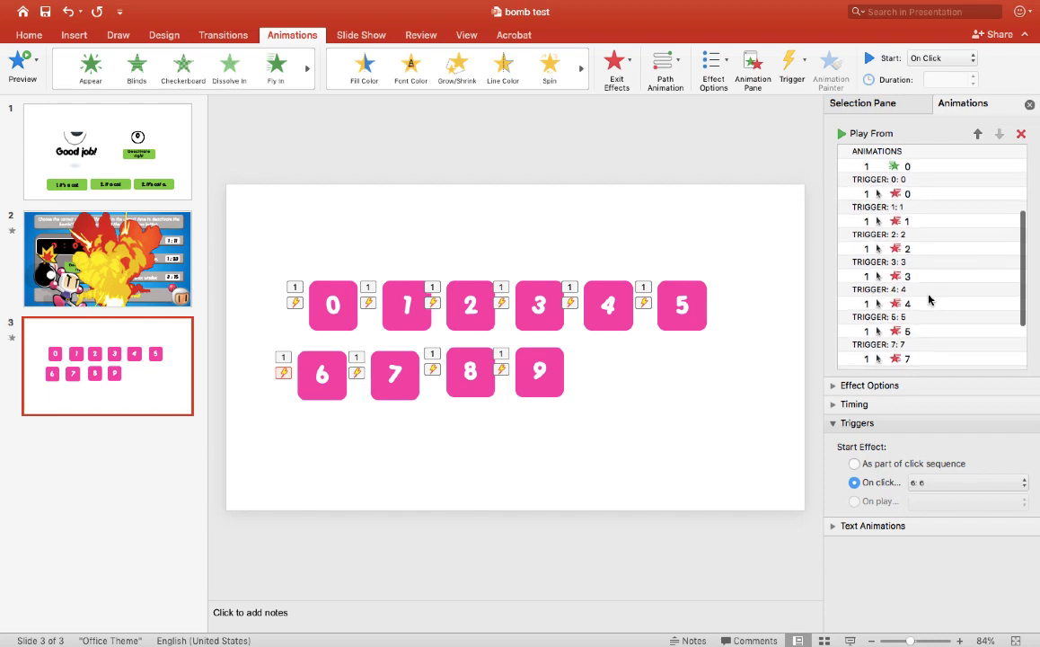
scroll(930, 299, "down", 3)
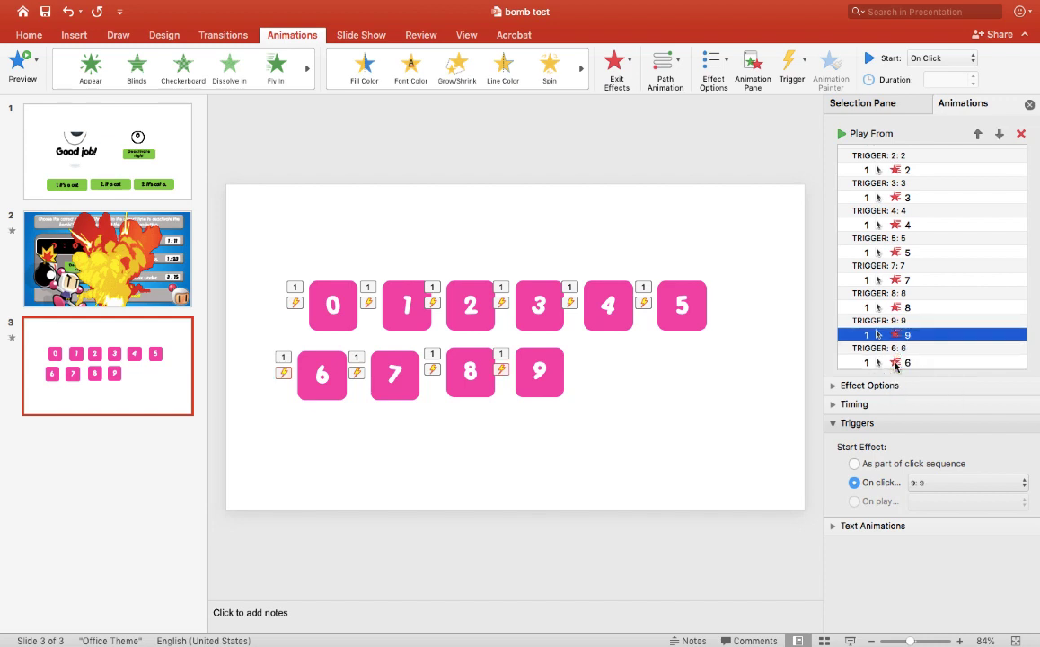
mouse_move(895, 359)
left_mouse_down()
mouse_move(895, 241)
mouse_move(898, 362)
left_mouse_up()
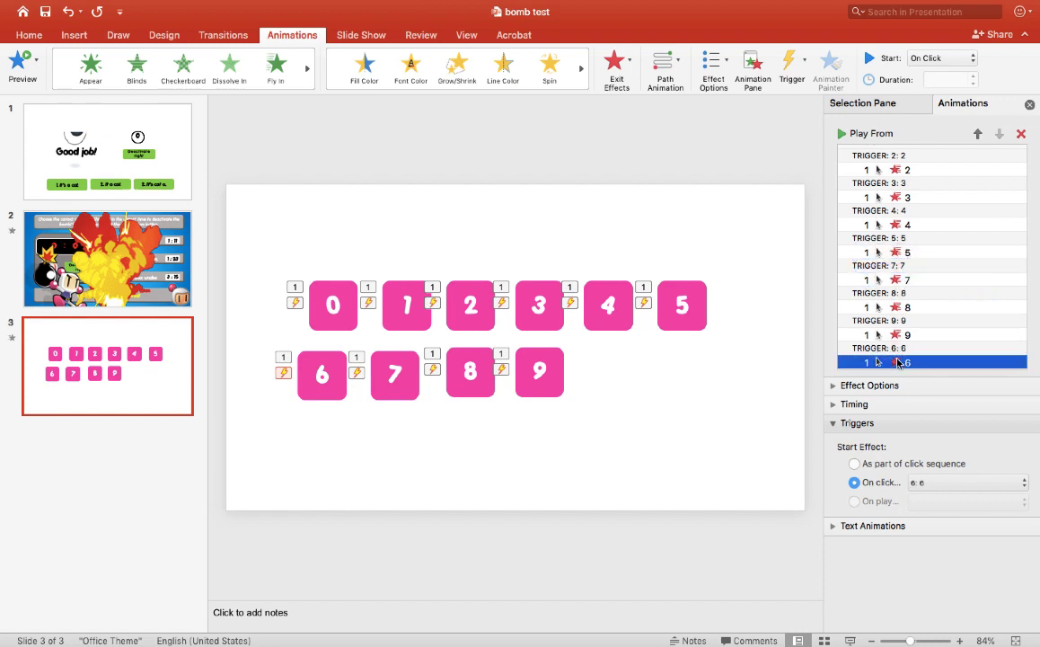
Select all ten digit Appear animations, 9 through 0, in the animation list
left_click(801, 388)
scroll(954, 258, "up", 5)
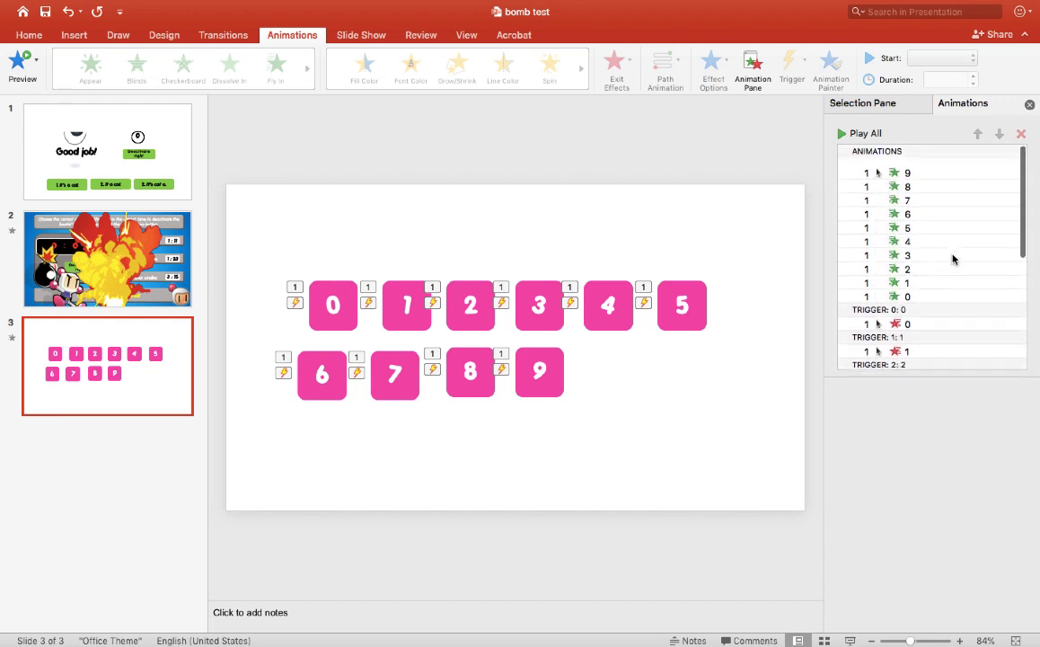
left_click(898, 167)
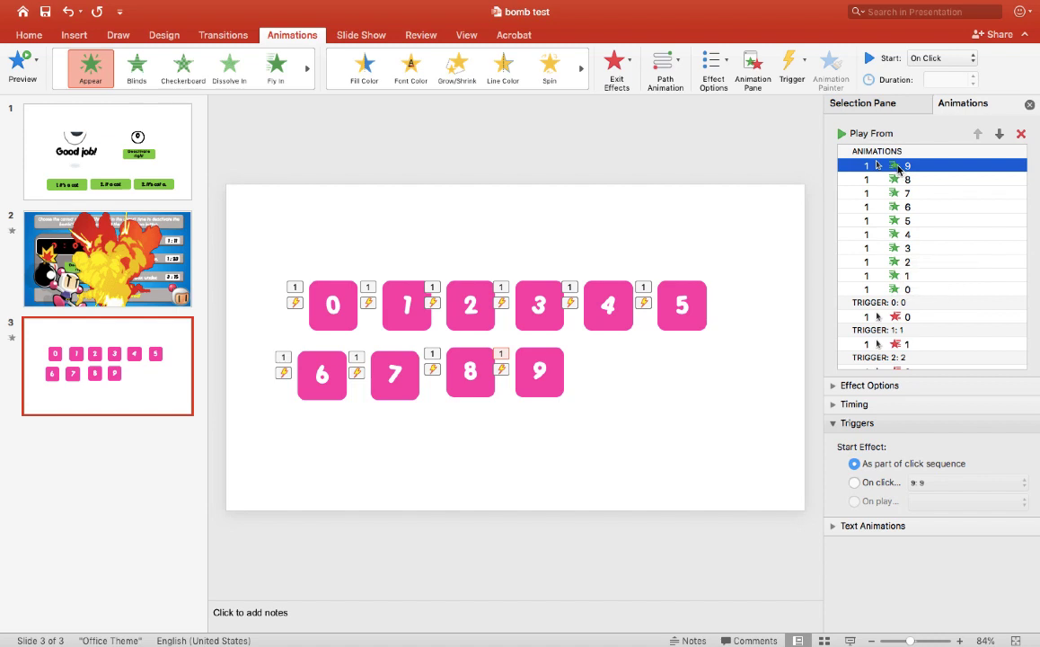
left_click(898, 289, "shift")
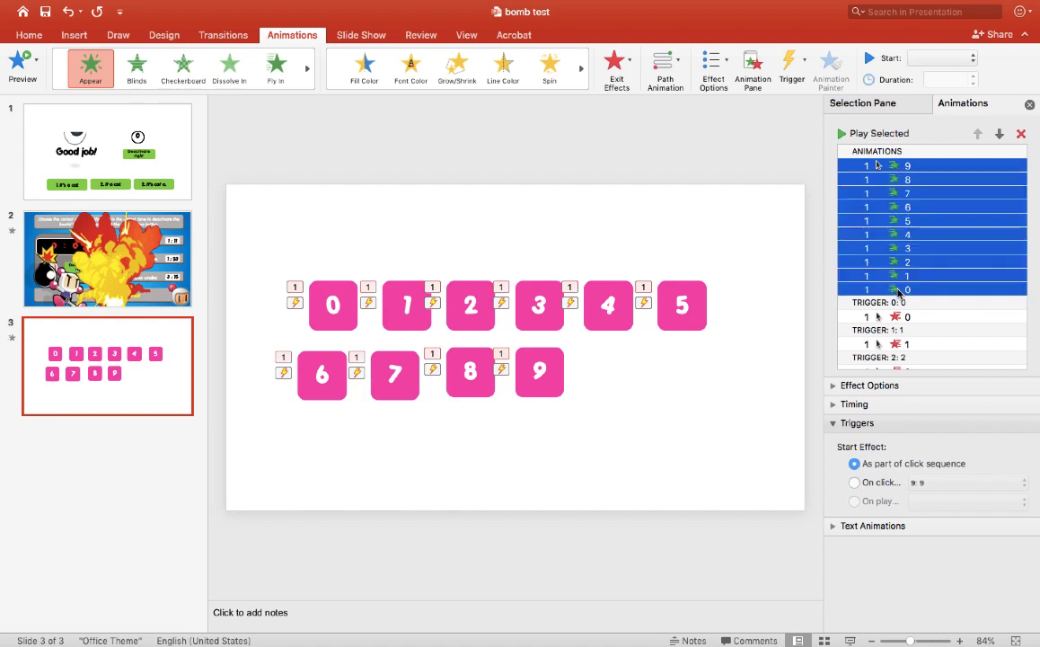
Set the ten Appear entrances to start After Previous
left_click(835, 405)
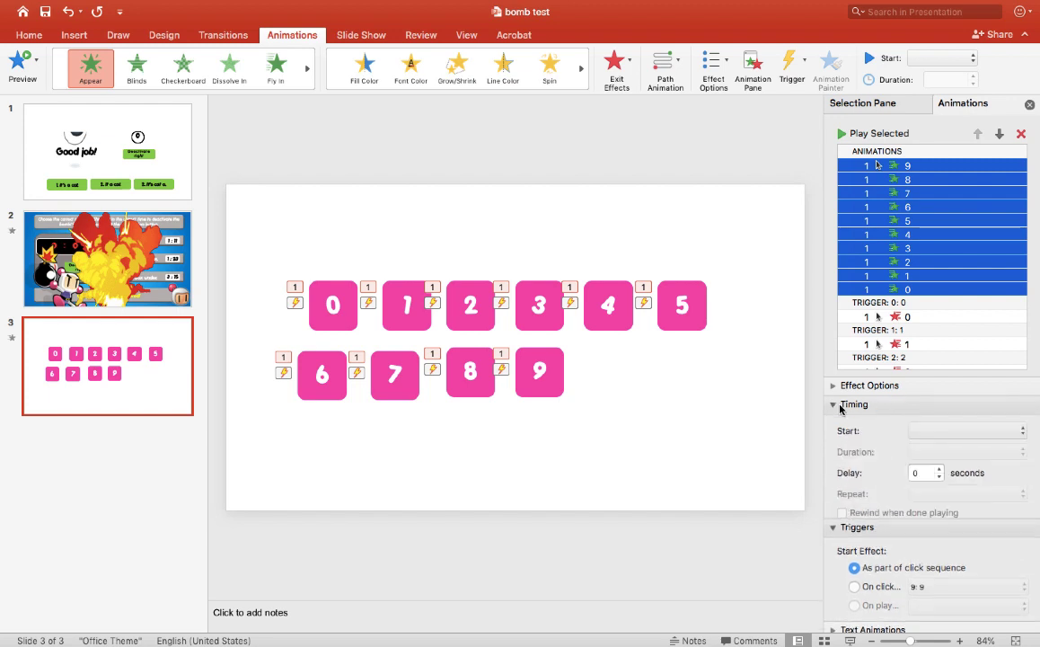
left_click(953, 435)
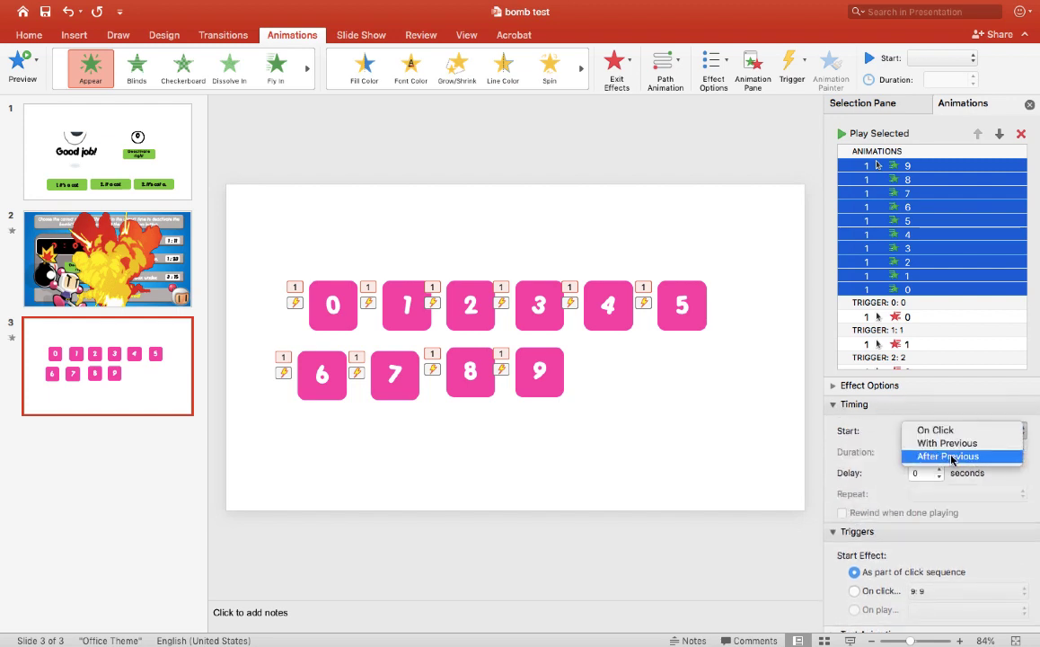
left_click(952, 457)
Move the 1, 2 and 3 Appear rows under the triggers of tiles 0, 1 and 2
left_click(898, 289)
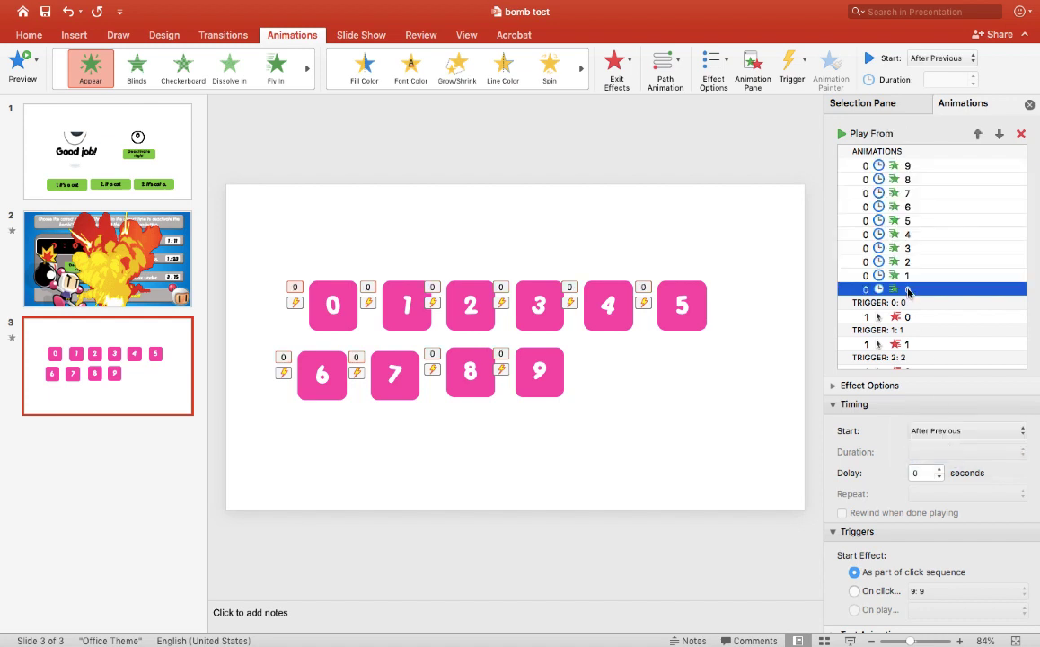
left_click_drag(895, 292, 896, 318)
left_click(896, 289)
left_click(901, 262)
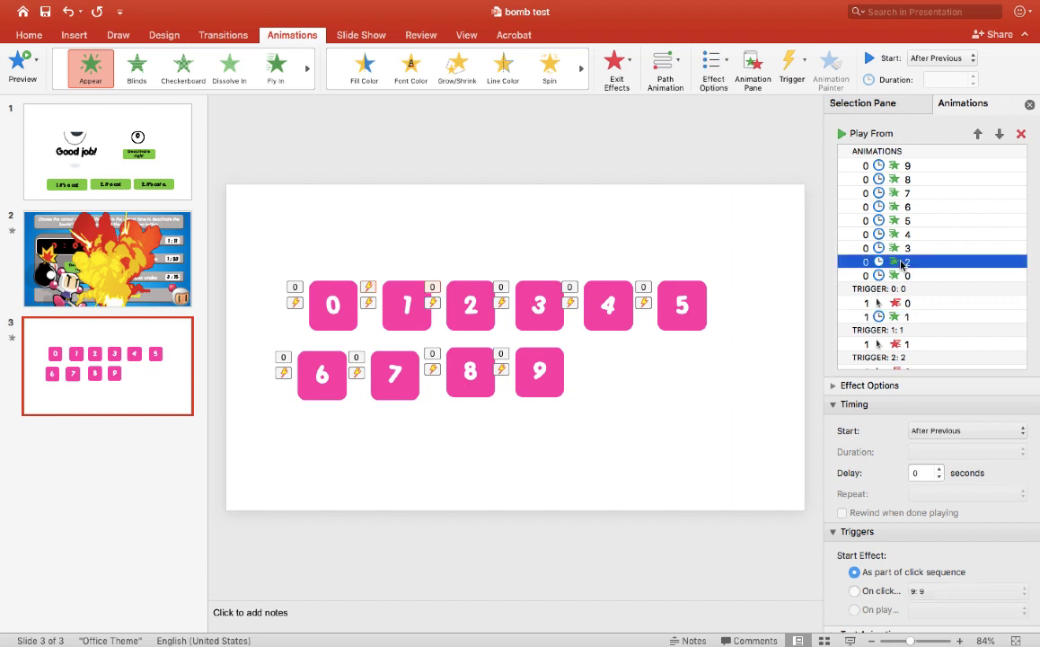
left_click_drag(900, 262, 902, 350)
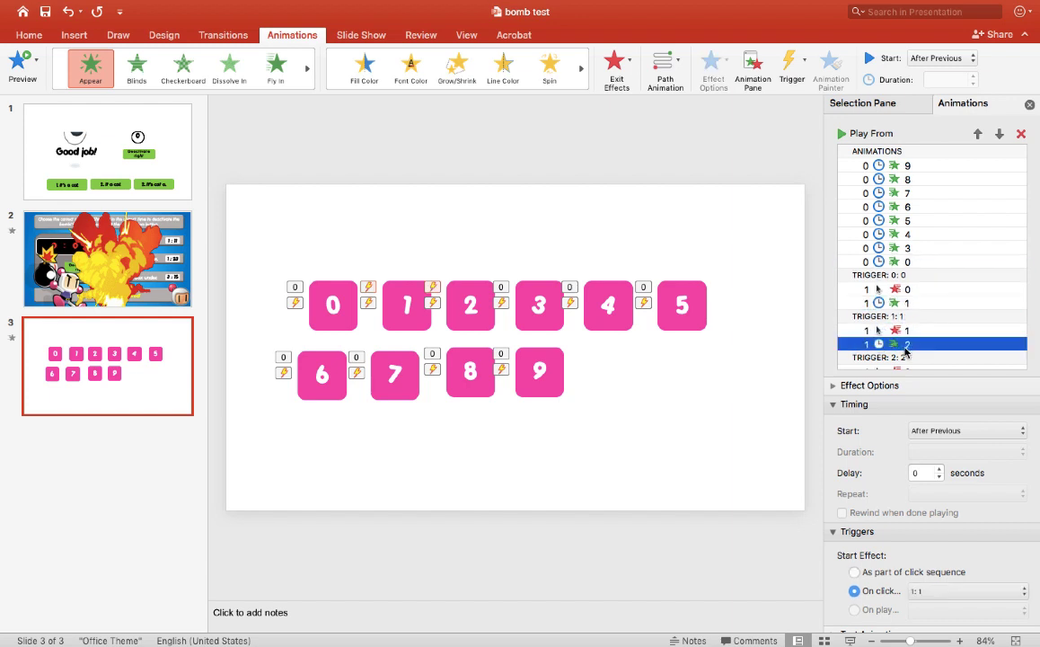
scroll(898, 297, "down", 2)
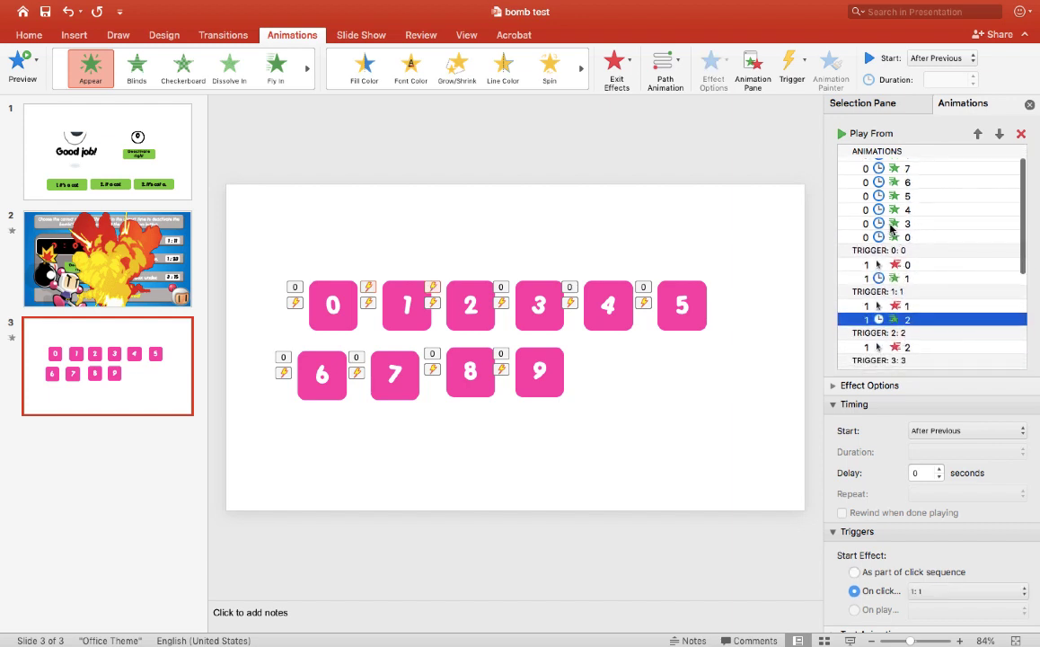
left_click(892, 226)
left_click_drag(892, 226, 904, 358)
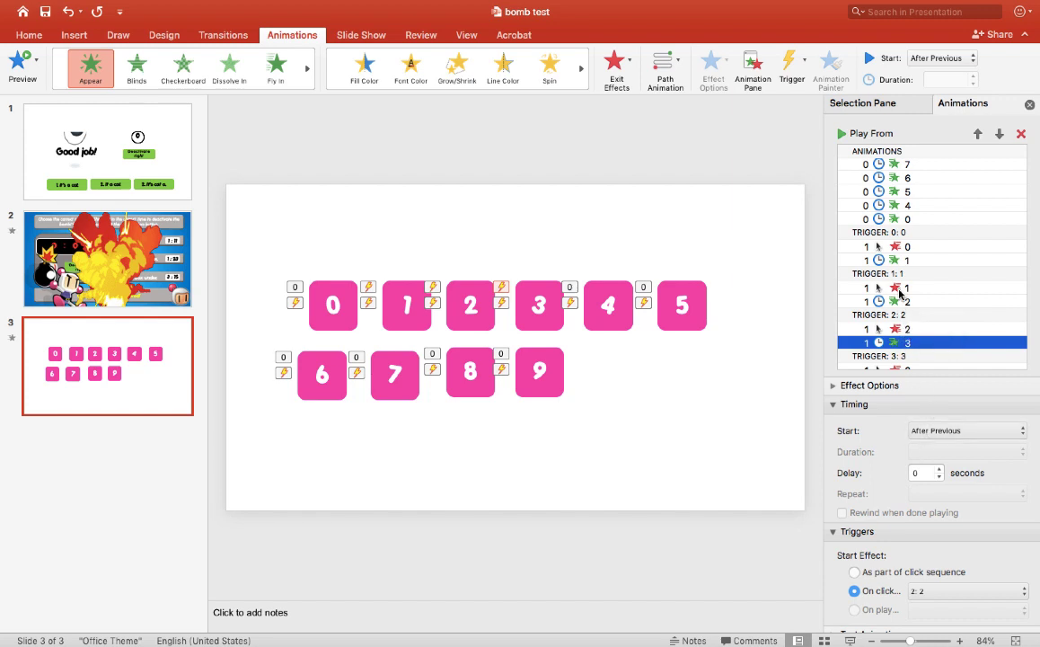
Move the 4 and 5 Appear rows into the tile 3 and tile 4 trigger groups
scroll(905, 250, "down", 2)
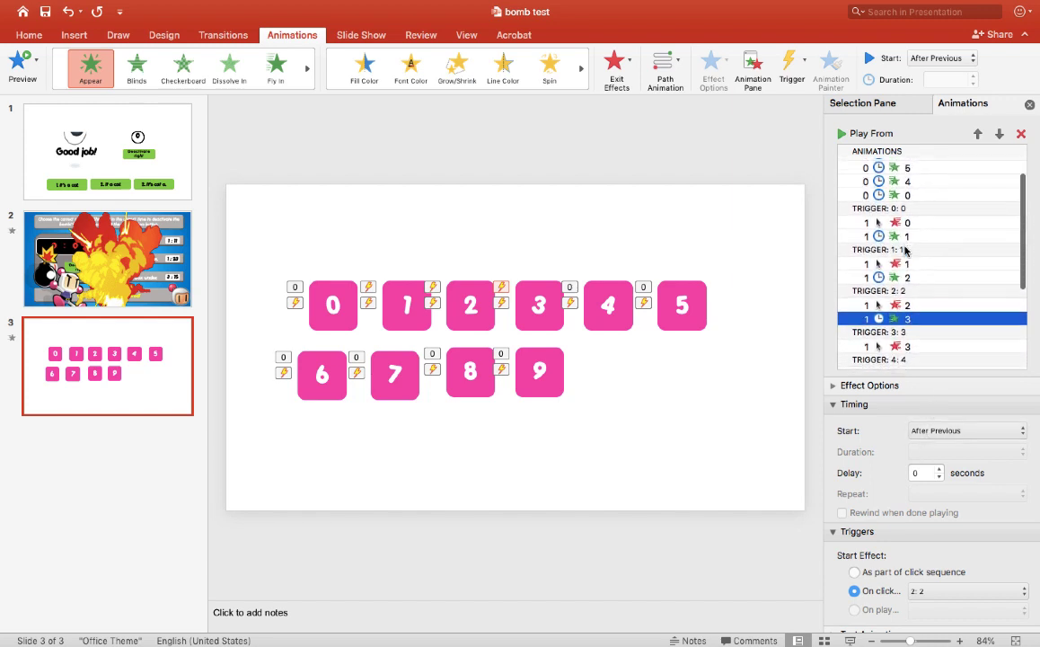
scroll(906, 250, "up", 3)
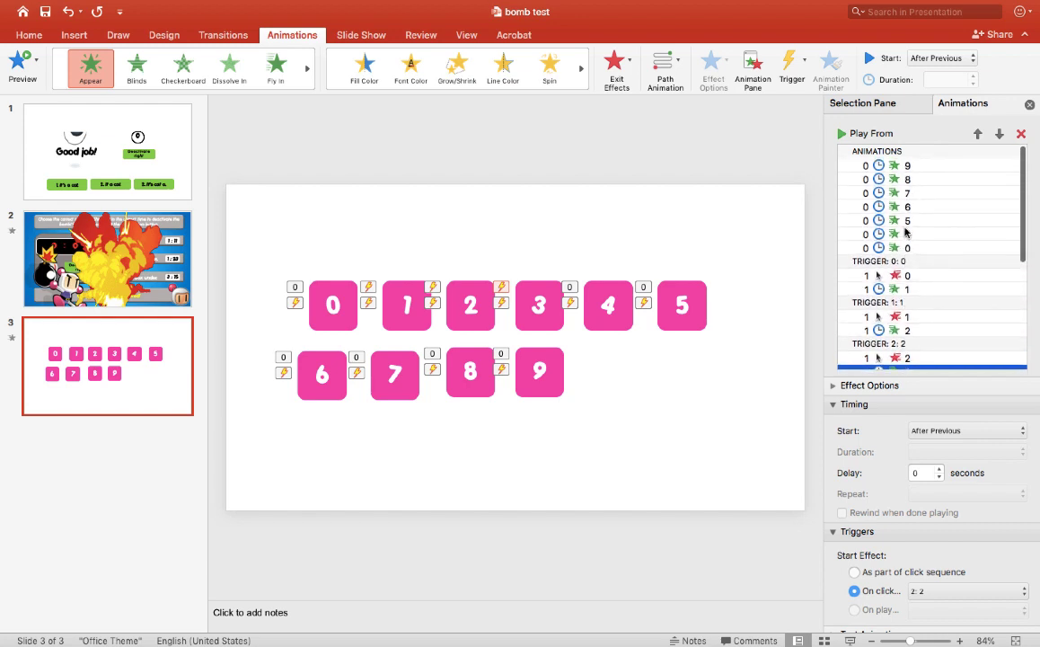
left_click(907, 234)
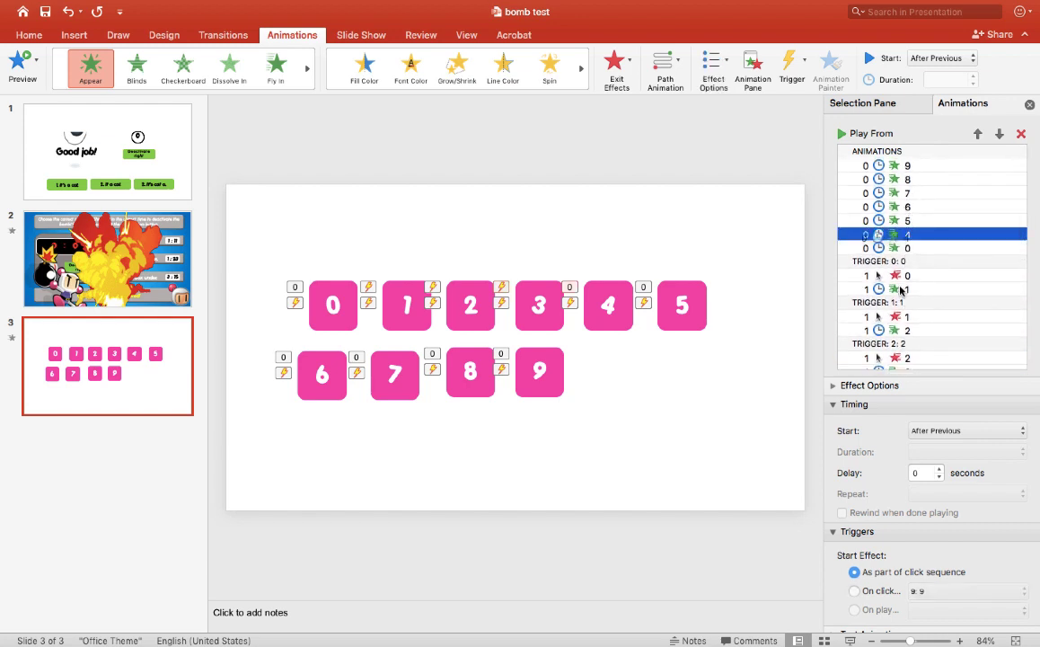
mouse_move(907, 233)
left_mouse_down()
mouse_move(909, 370)
mouse_move(903, 225)
left_mouse_up()
scroll(903, 232, "up", 5)
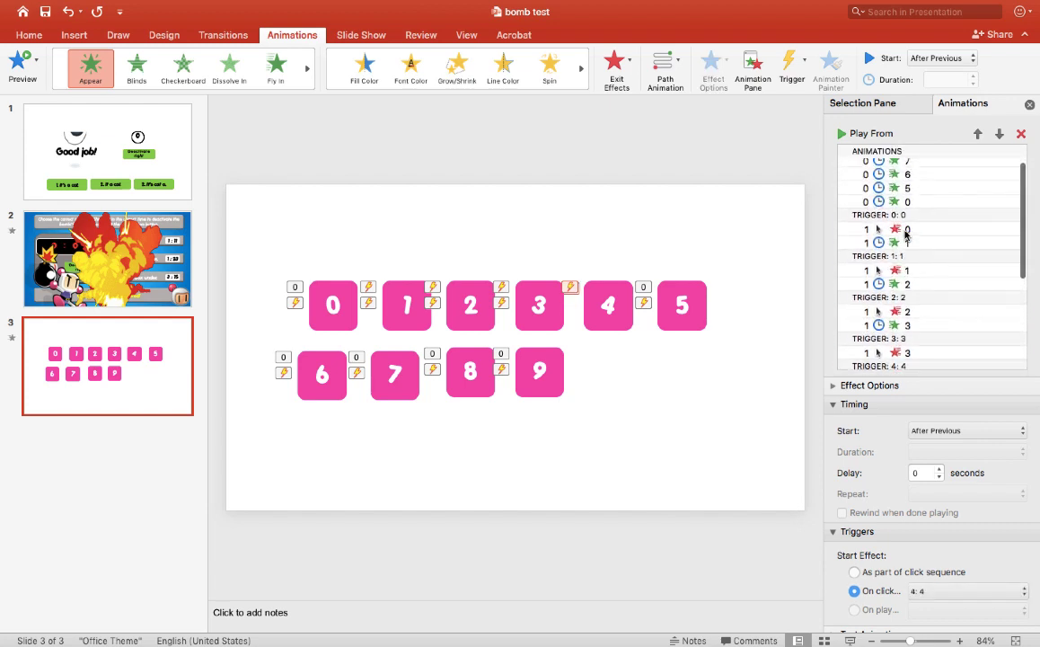
left_click(905, 220)
left_click_drag(906, 220, 909, 339)
Place the 6 Appear row under trigger 5 and fix the misplaced 5 row under trigger 4
scroll(911, 179, "up", 5)
left_click(906, 206)
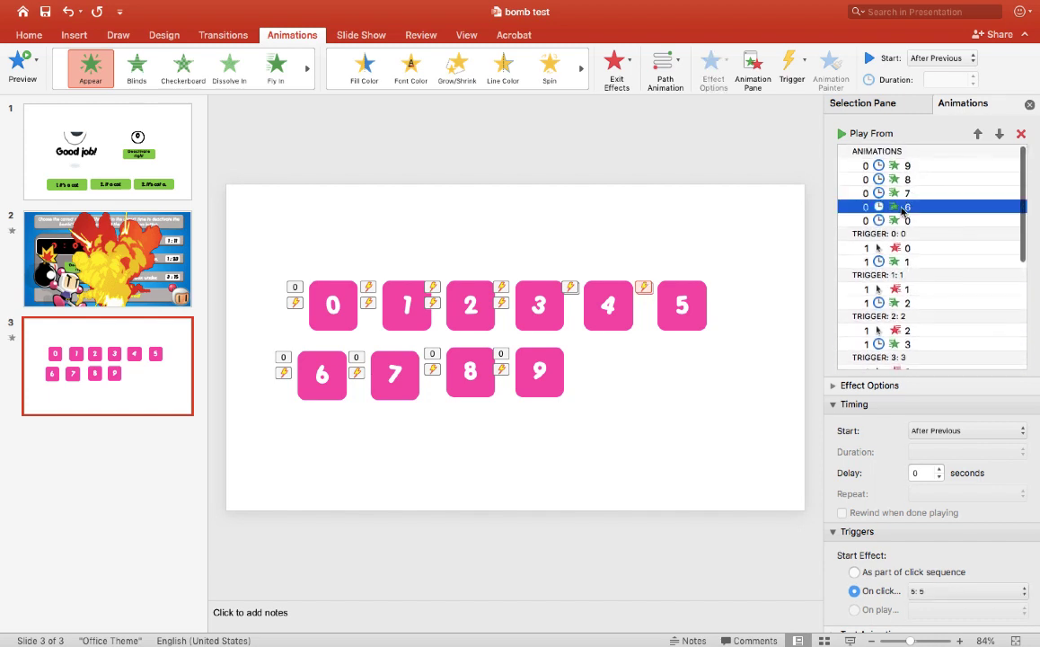
left_click_drag(905, 206, 905, 281)
mouse_move(901, 264)
left_mouse_down()
mouse_move(900, 254)
mouse_move(902, 288)
mouse_move(898, 260)
left_mouse_up()
scroll(889, 297, "up", 2)
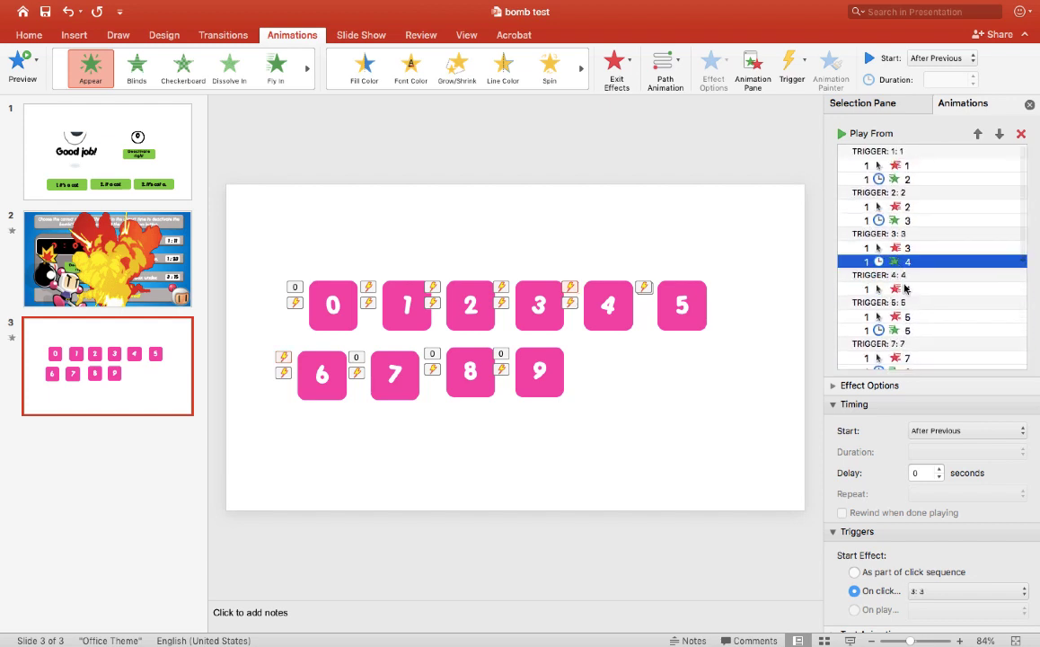
left_click_drag(899, 335, 896, 282)
scroll(915, 347, "down", 3)
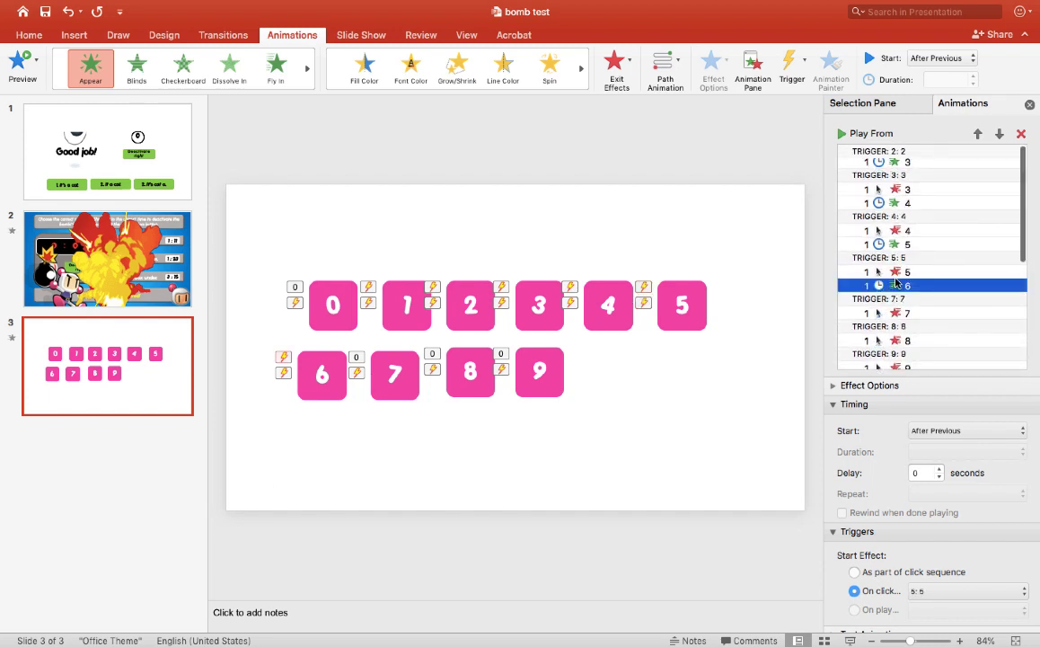
Drag the 7, 8, 9 and 0 Appear rows under the triggers of tiles 6, 7, 8 and 9
scroll(898, 260, "up", 8)
left_click_drag(895, 192, 907, 366)
scroll(904, 263, "up", 5)
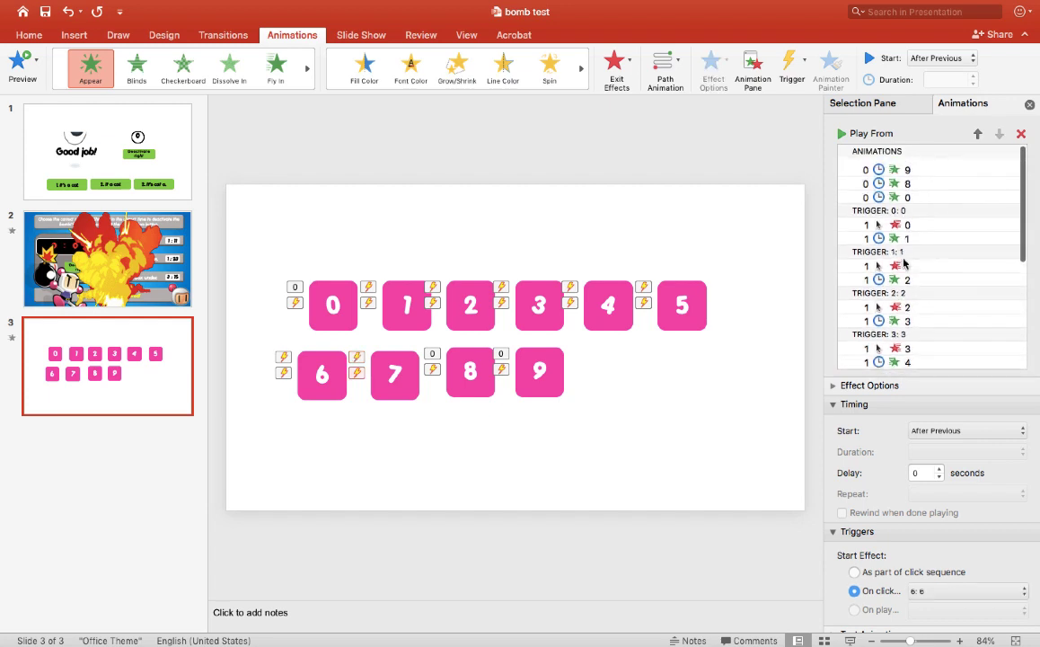
left_click_drag(898, 180, 900, 269)
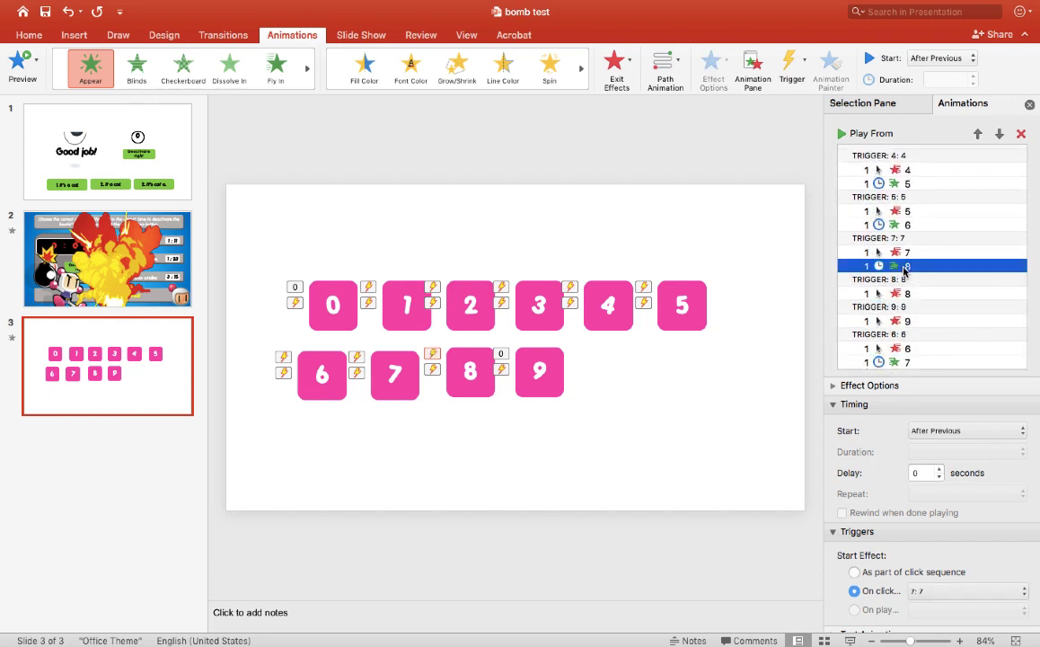
left_click_drag(894, 169, 908, 298)
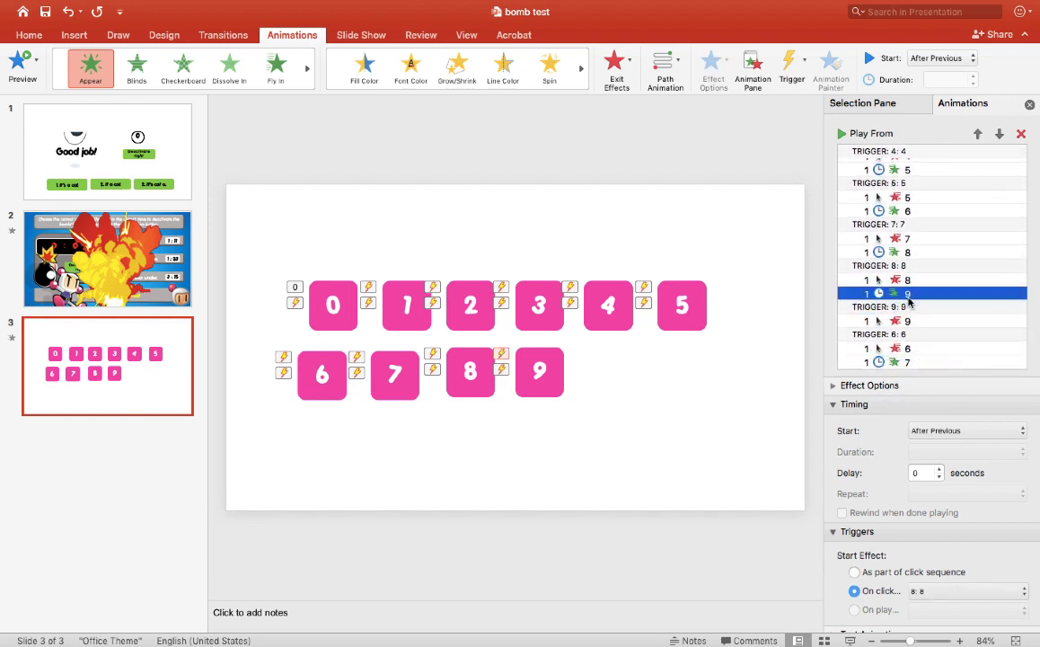
left_click(898, 169)
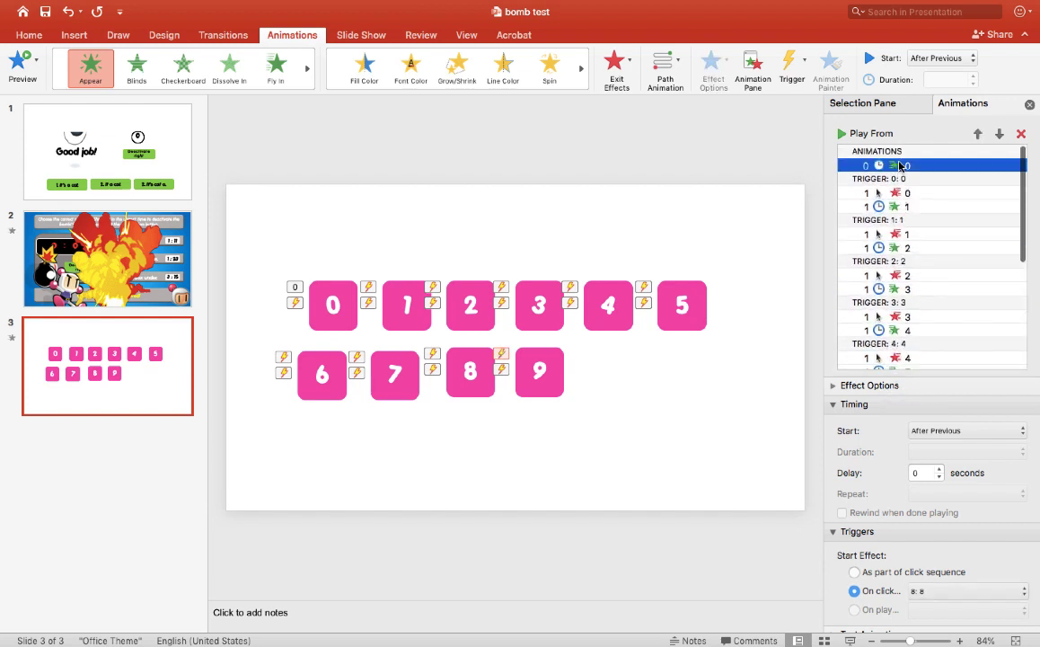
left_click_drag(898, 169, 904, 333)
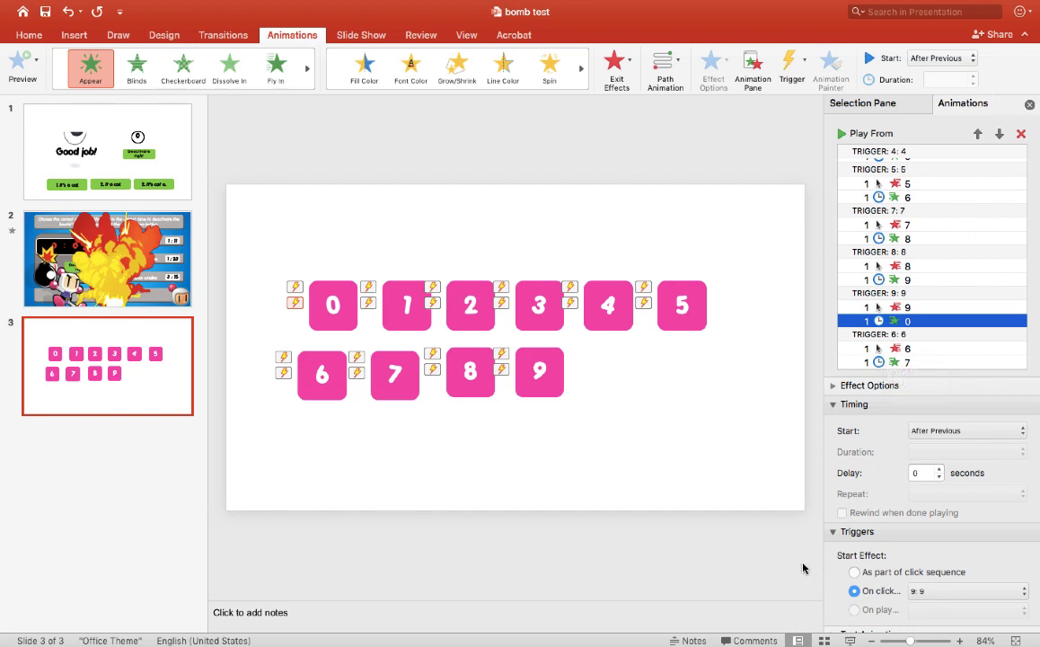
left_click(851, 640)
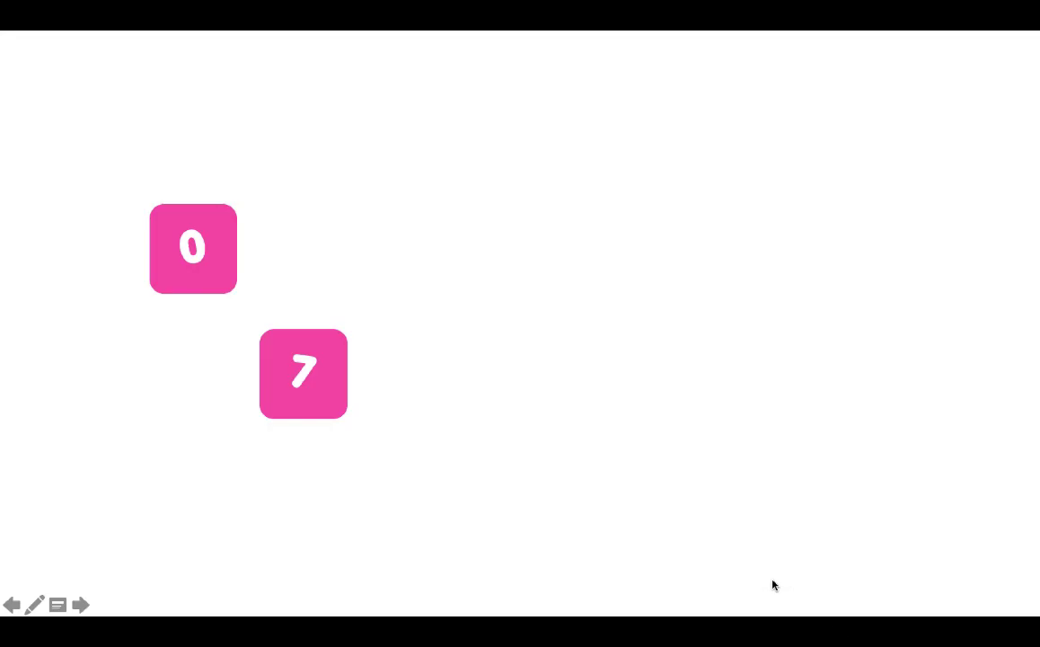
key("Escape")
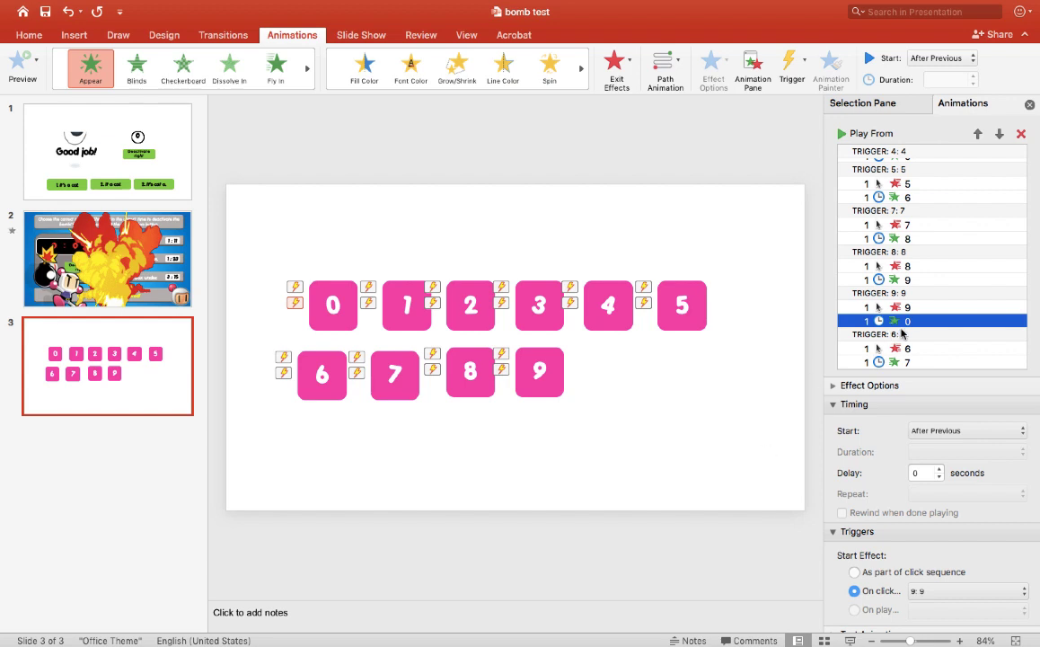
left_click(904, 227)
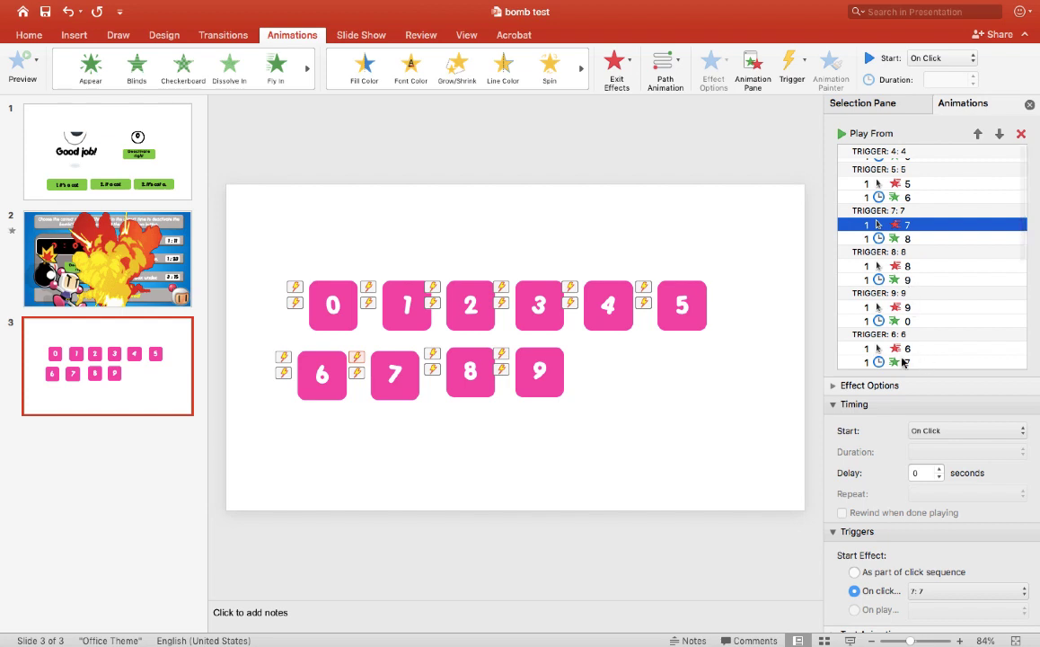
scroll(922, 282, "up", 5)
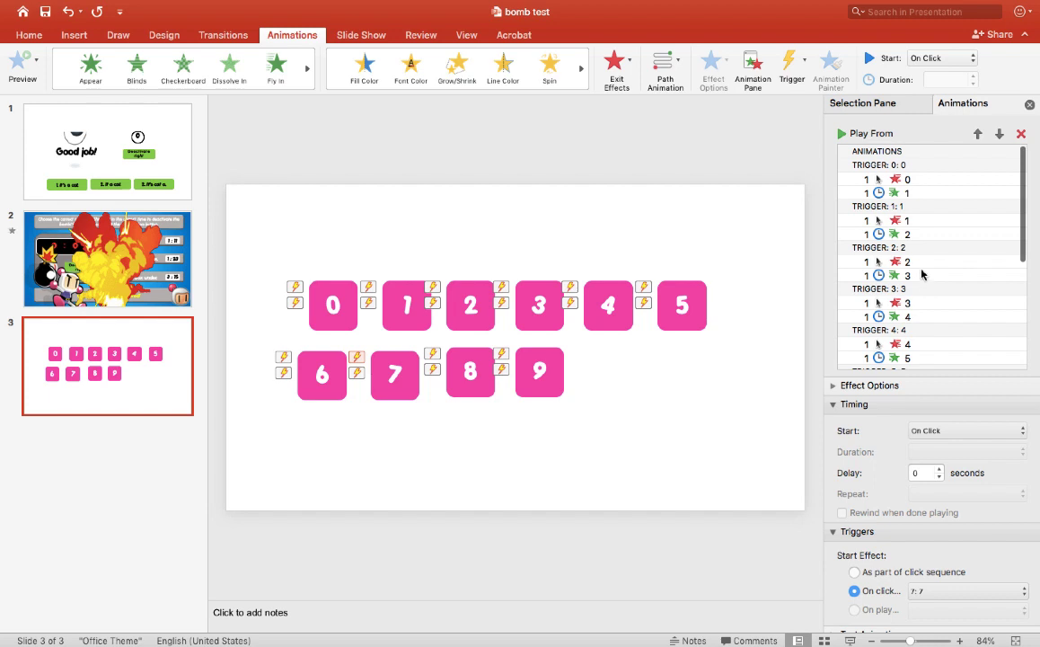
scroll(909, 327, "down", 5)
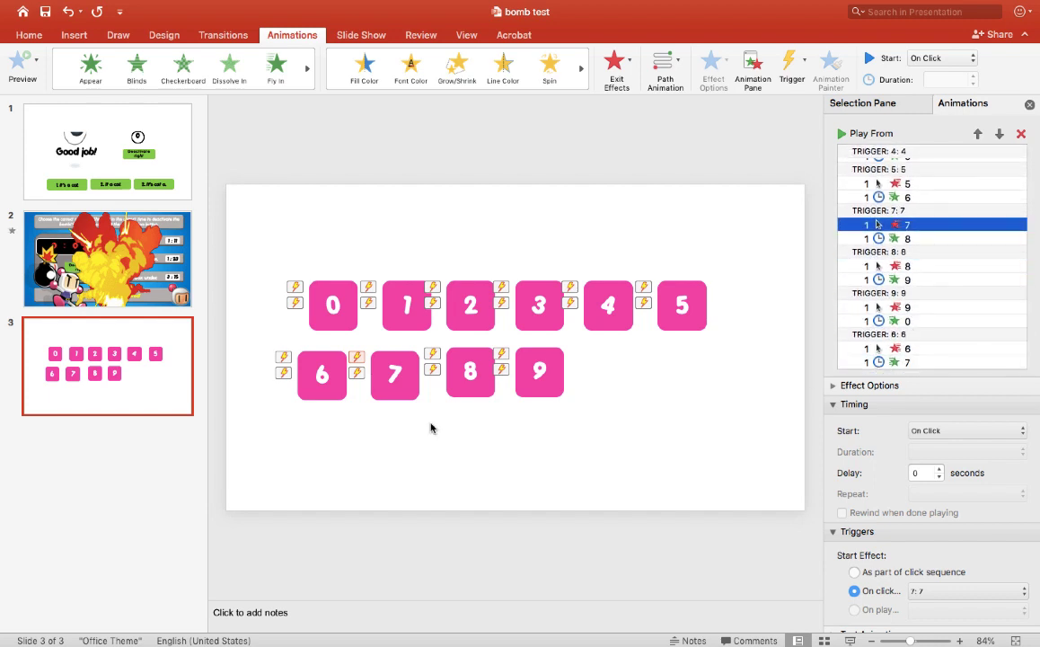
Nudge the 7 tile slightly up and left on the slide
left_click(405, 395)
left_click(404, 395)
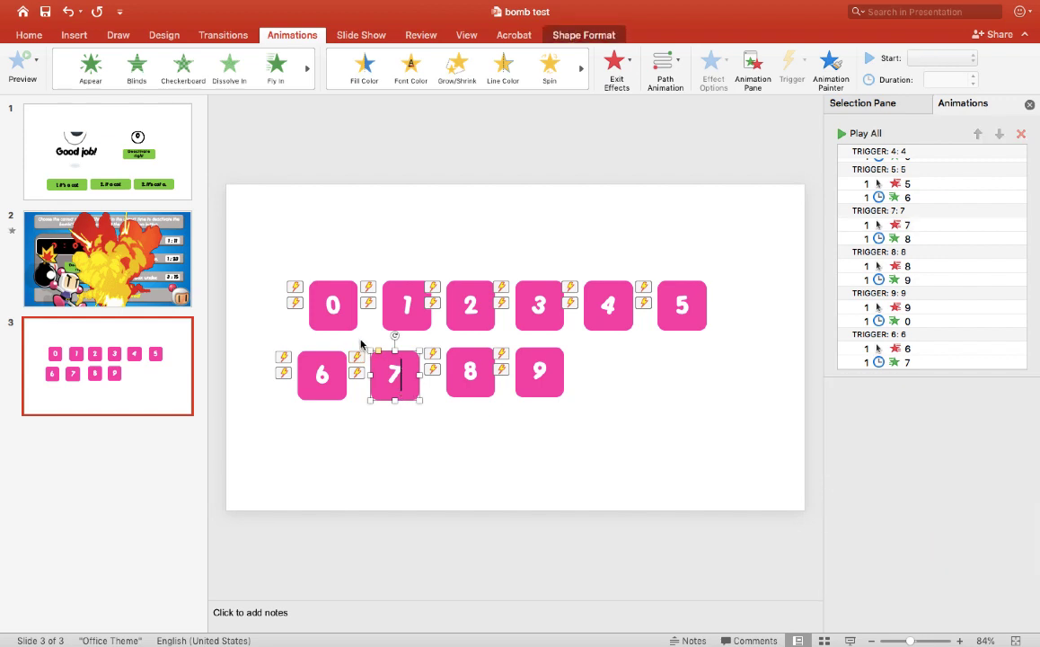
mouse_move(407, 385)
left_mouse_down()
mouse_move(367, 326)
mouse_move(417, 380)
left_mouse_up()
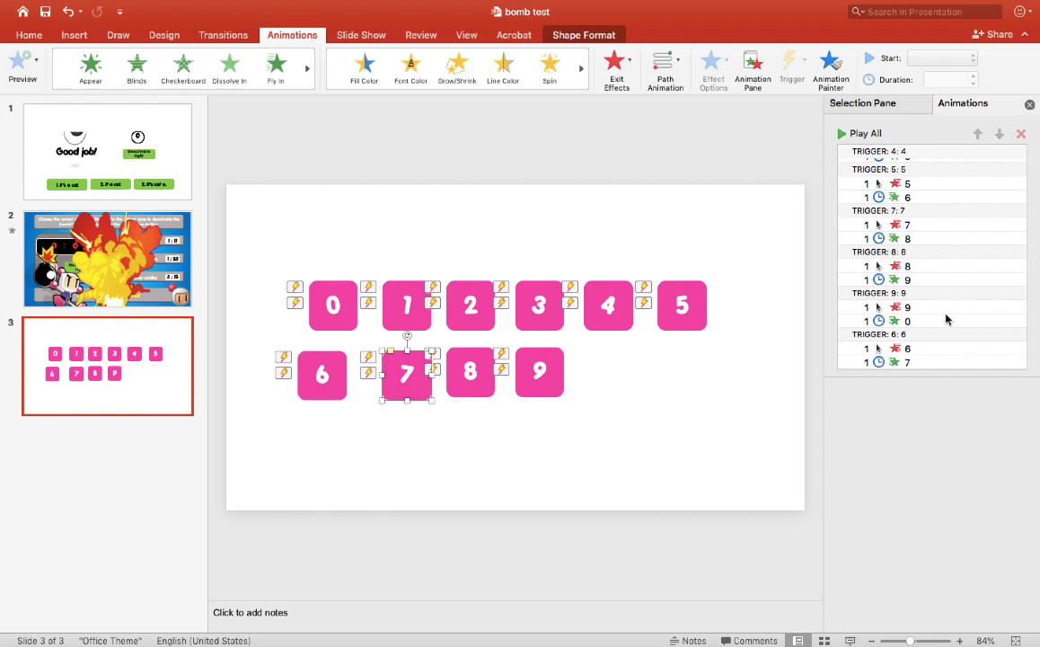
Select tile 7's exit animation and view the Exit Effects gallery to check its settings
scroll(945, 319, "up", 3)
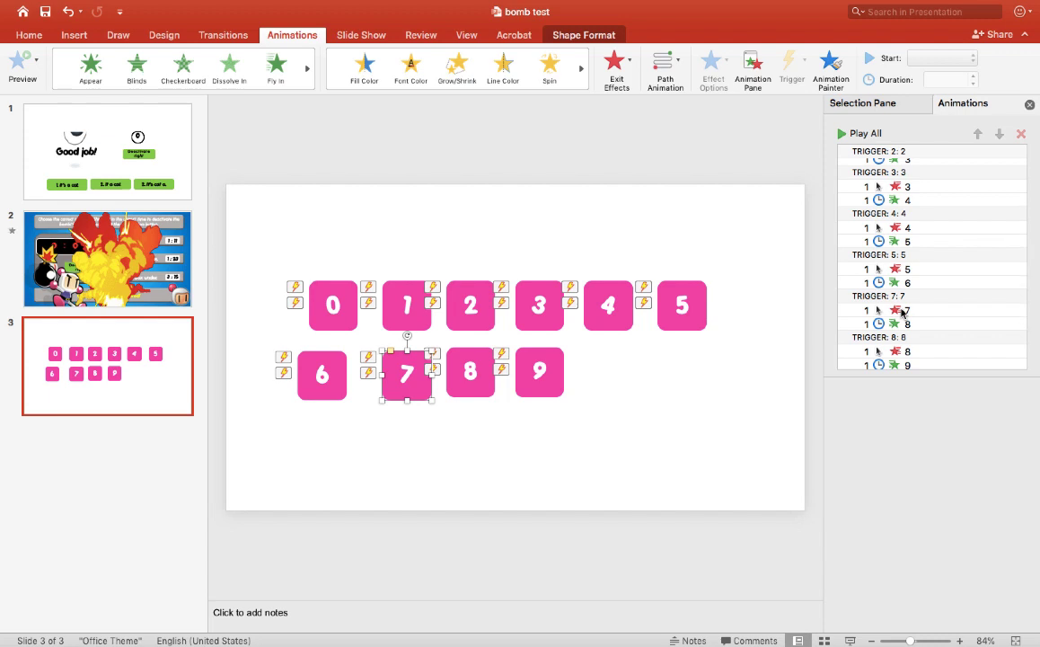
left_click(902, 312)
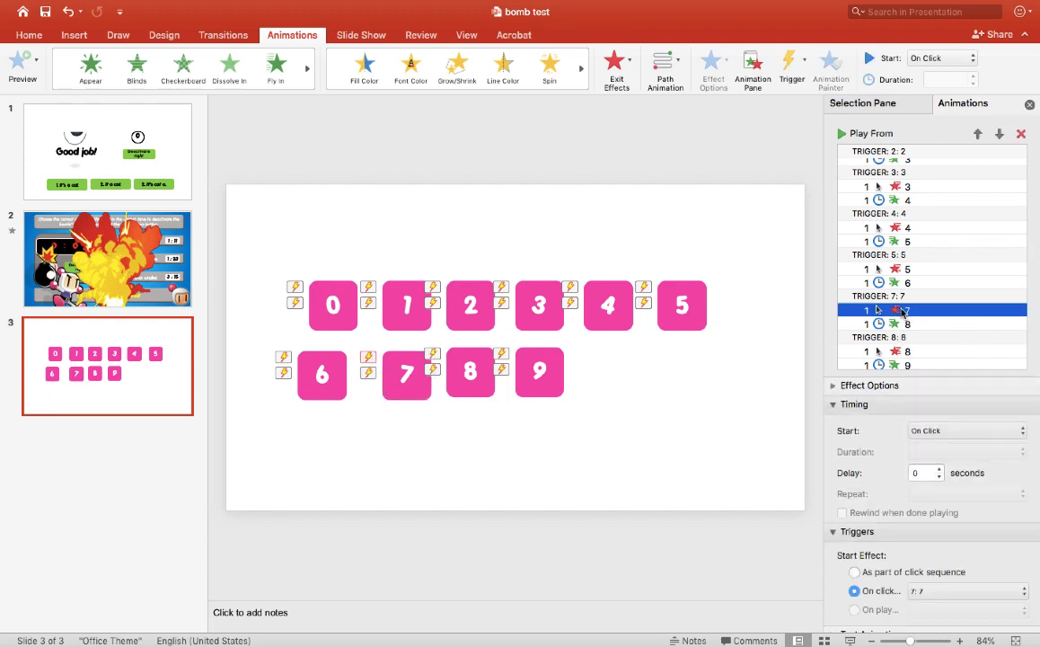
left_click(632, 63)
Start the slide show and click the digit from 0 up to 9 and back to 0
left_click(501, 223)
left_click(849, 641)
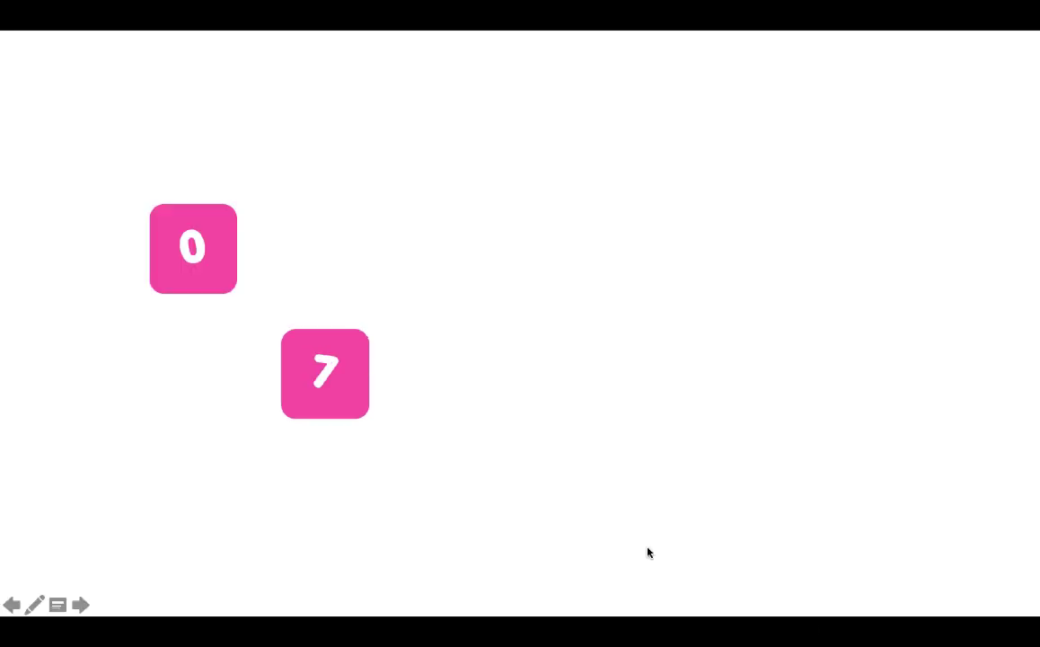
left_click(209, 262)
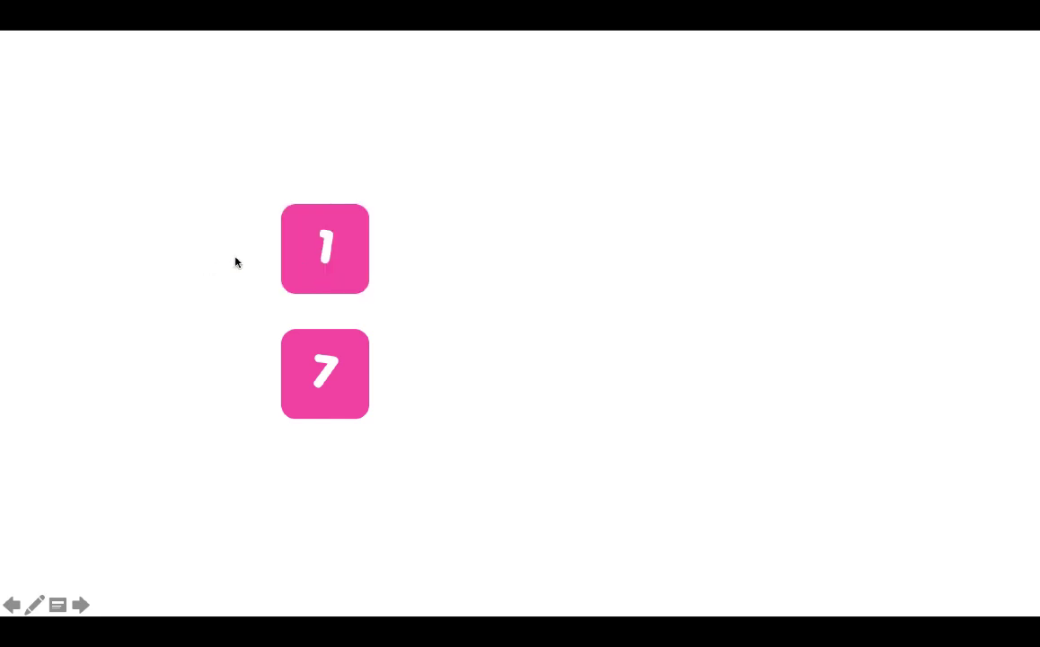
left_click(322, 269)
left_click(413, 269)
left_click(566, 261)
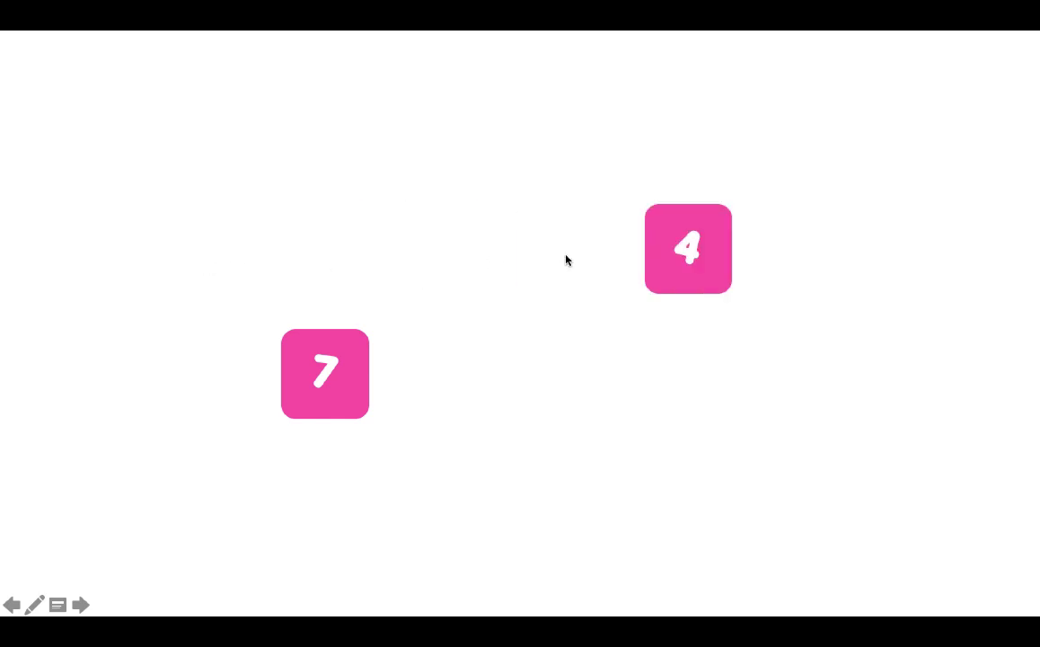
left_click(696, 251)
left_click(782, 253)
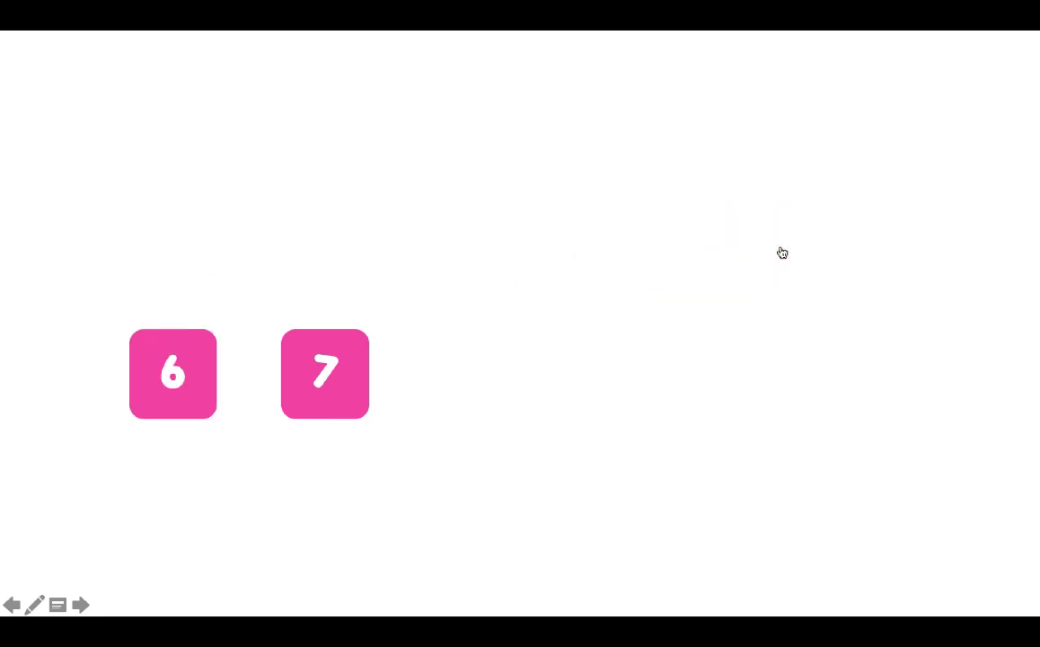
left_click(155, 408)
left_click(298, 387)
left_click(445, 377)
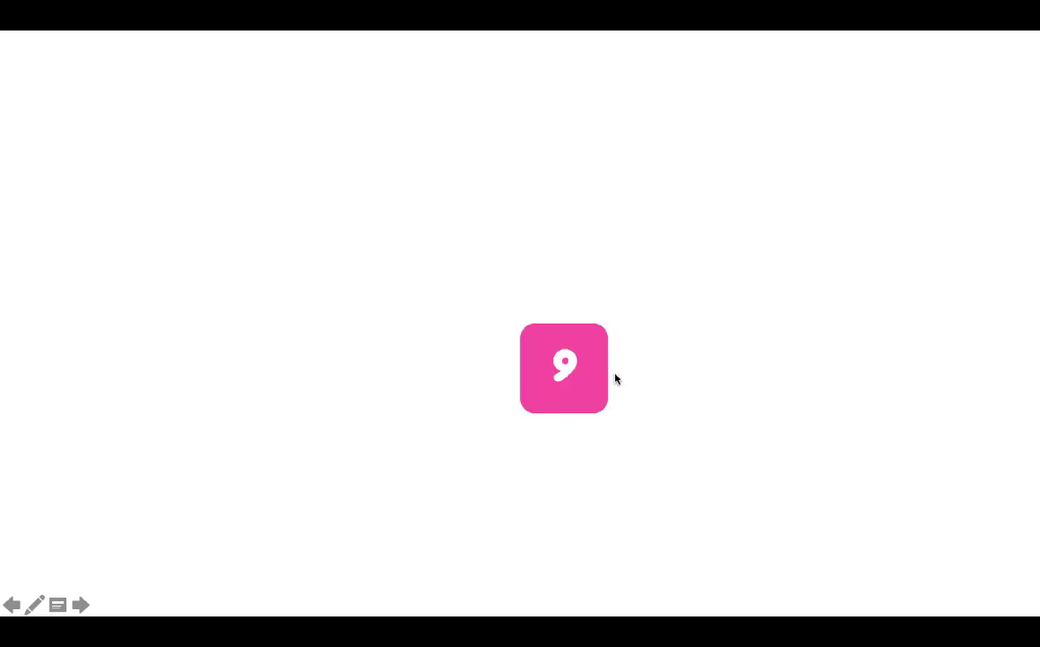
left_click(584, 389)
Cycle the digit a second time, 1 through 9 and back to 0
left_click(225, 280)
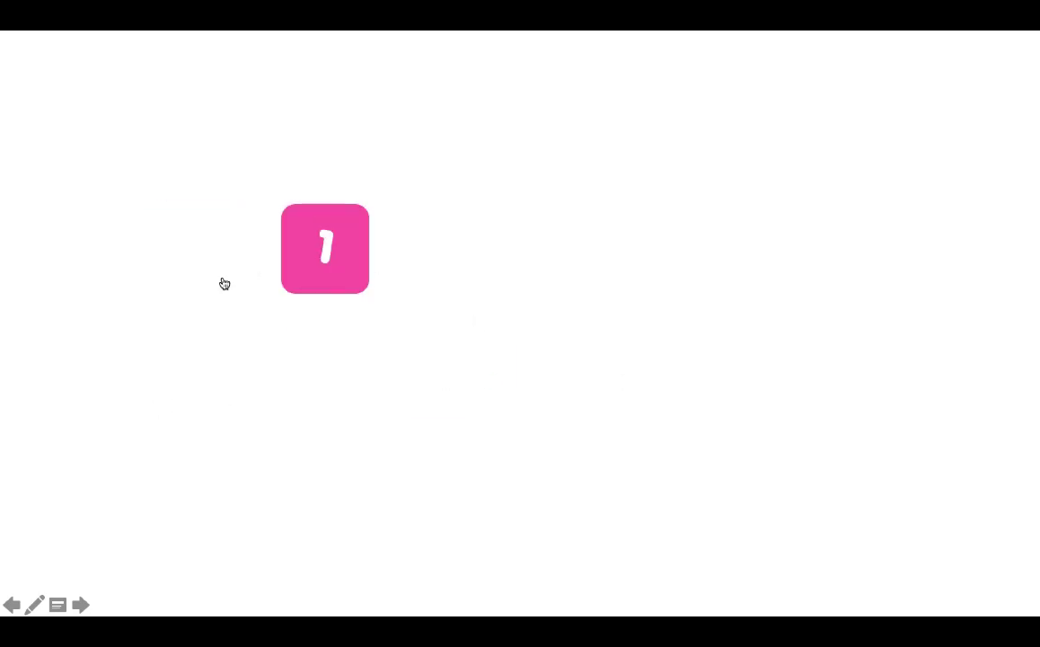
left_click(325, 262)
left_click(460, 271)
left_click(592, 258)
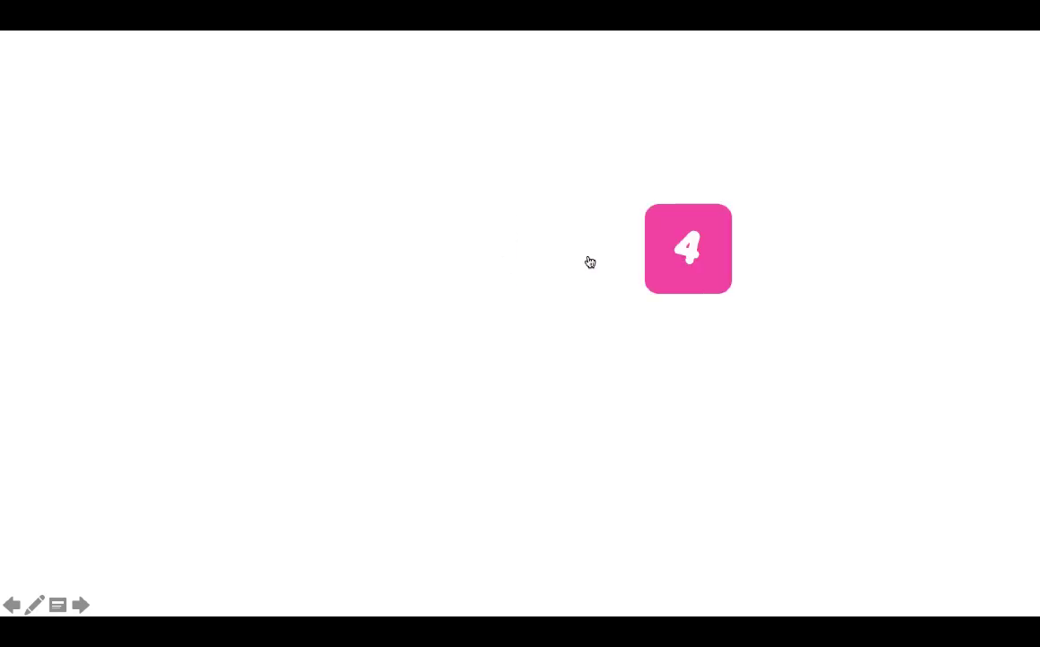
left_click(707, 258)
left_click(808, 258)
left_click(184, 350)
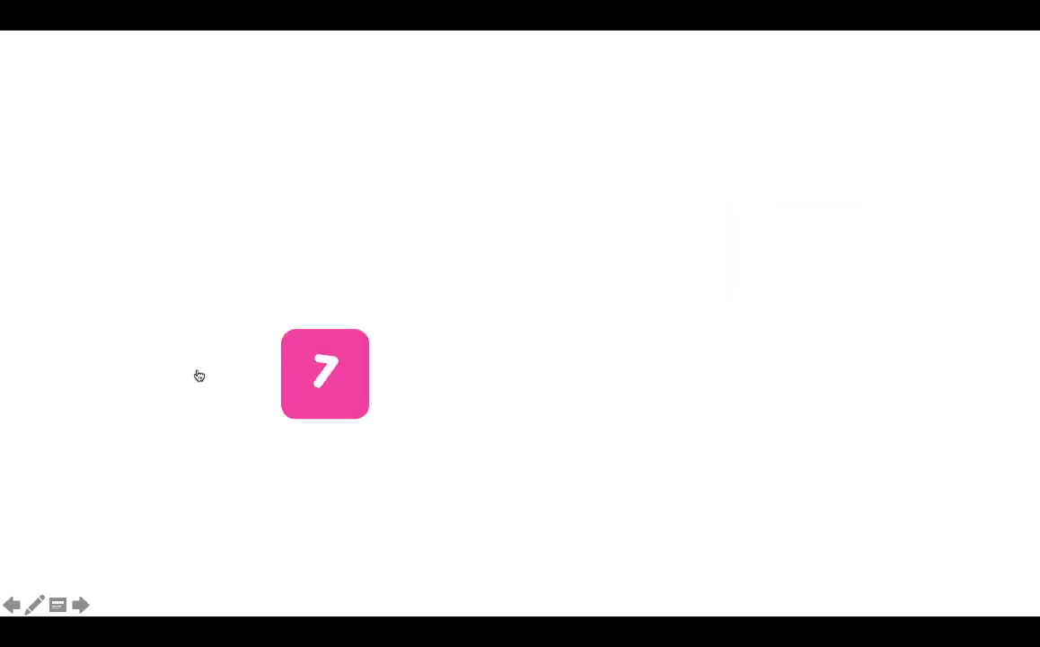
left_click(320, 370)
left_click(430, 365)
left_click(543, 363)
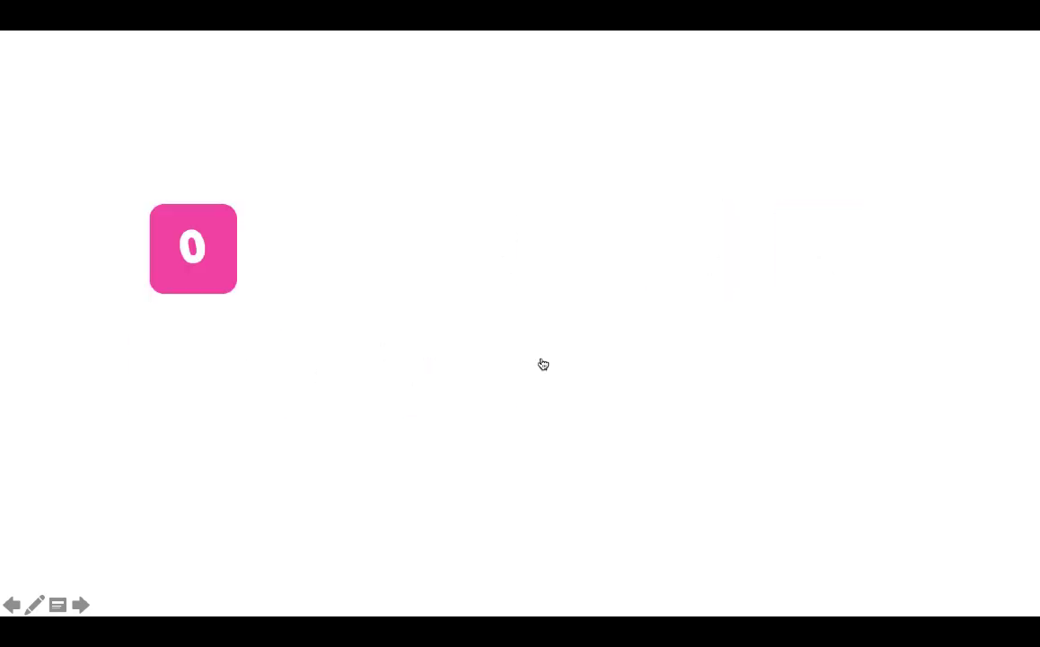
Exit the slide show and marquee-select all ten number tiles
key("Escape")
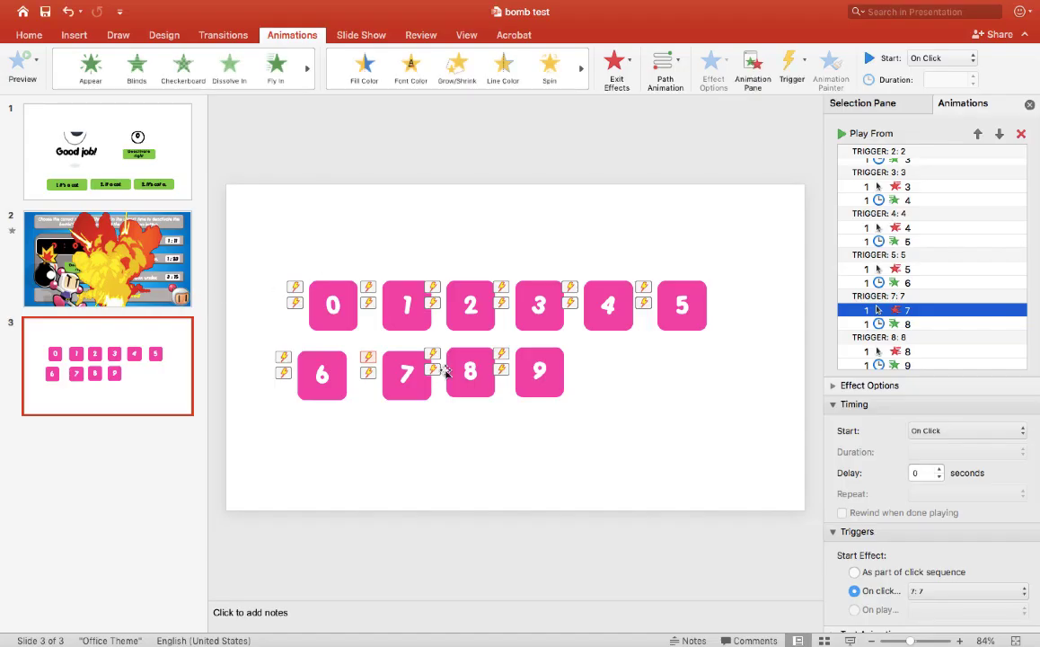
left_click(478, 430)
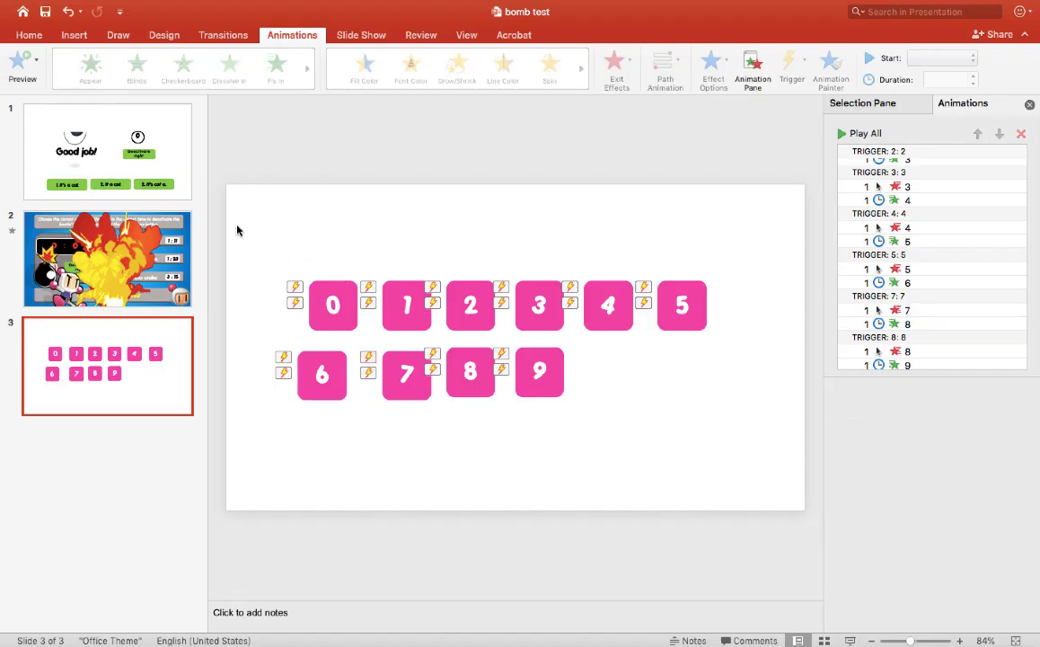
left_click_drag(237, 226, 784, 478)
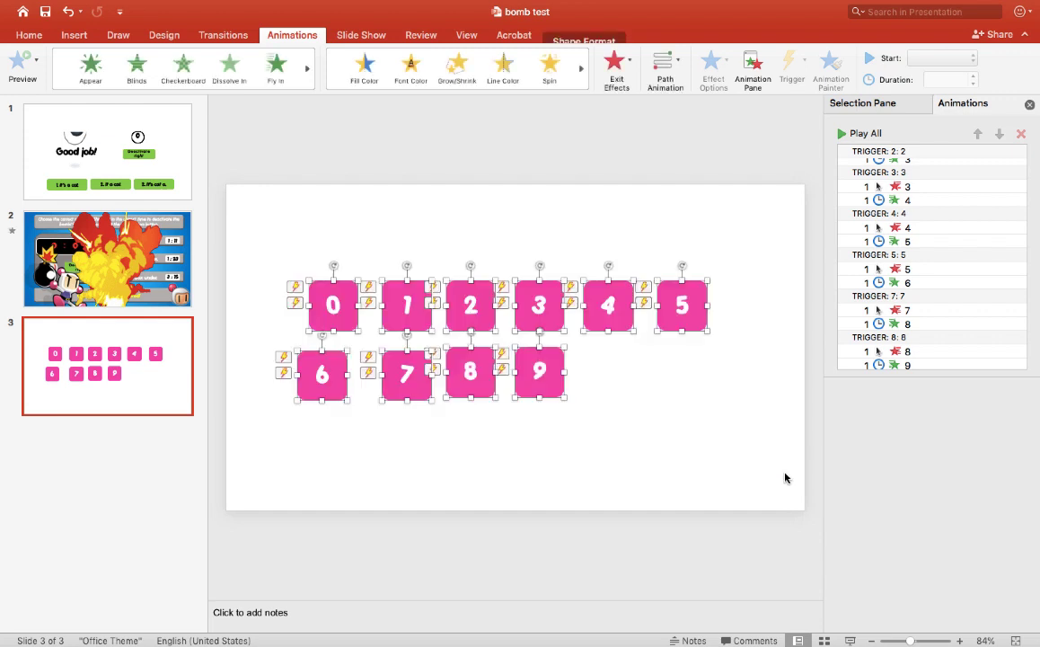
Apply Align Middle and Align Center so the ten tiles stack in one spot
left_click(585, 36)
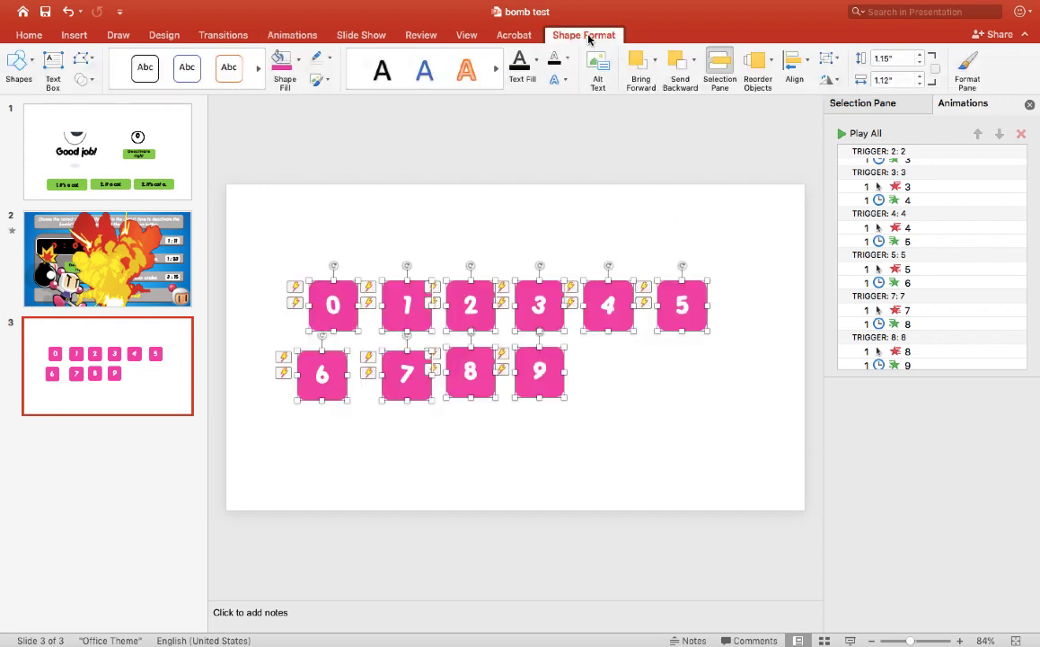
left_click(813, 65)
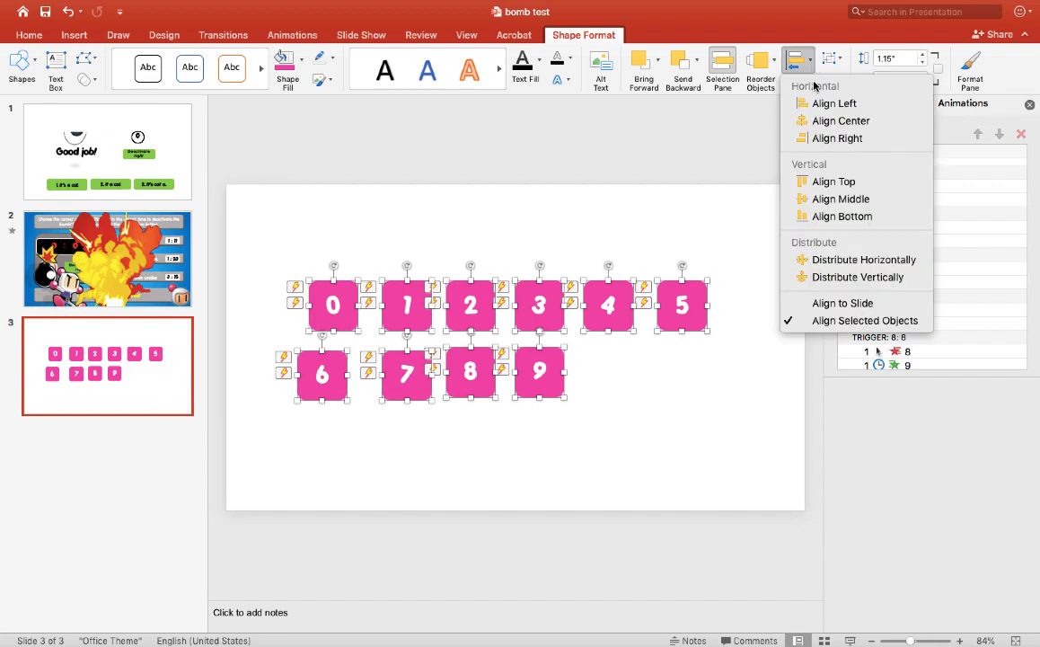
left_click(857, 196)
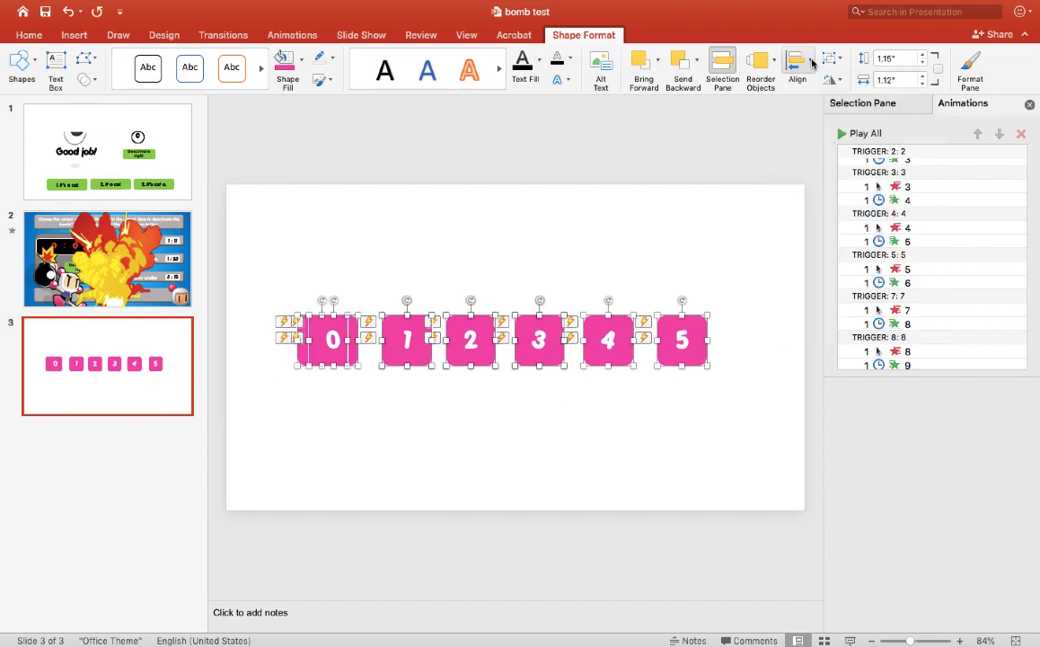
left_click(812, 63)
left_click(835, 120)
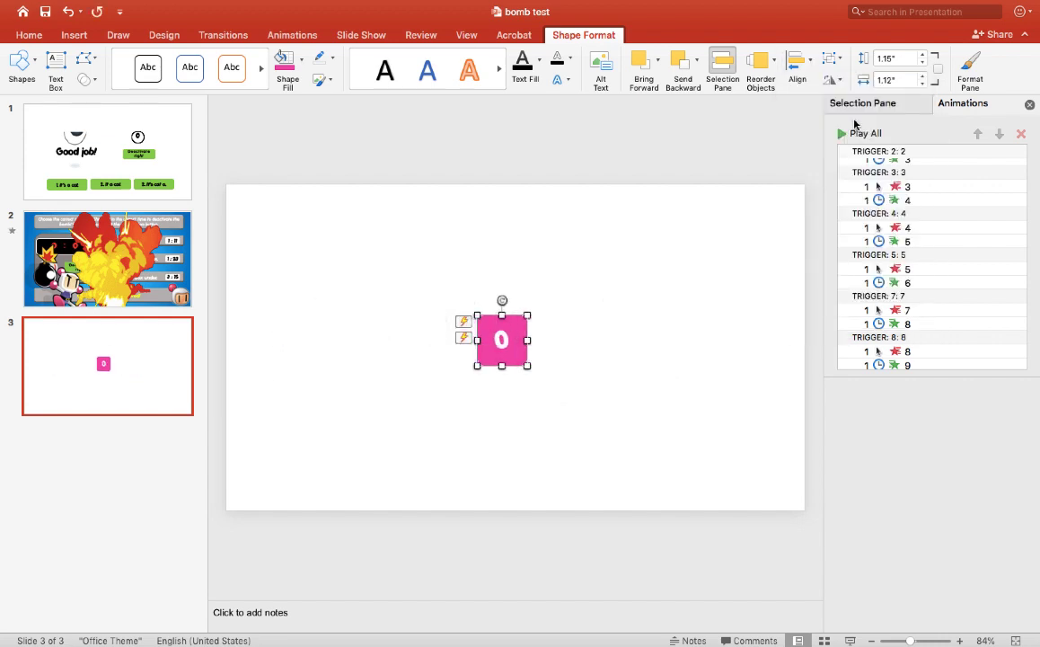
left_click(722, 375)
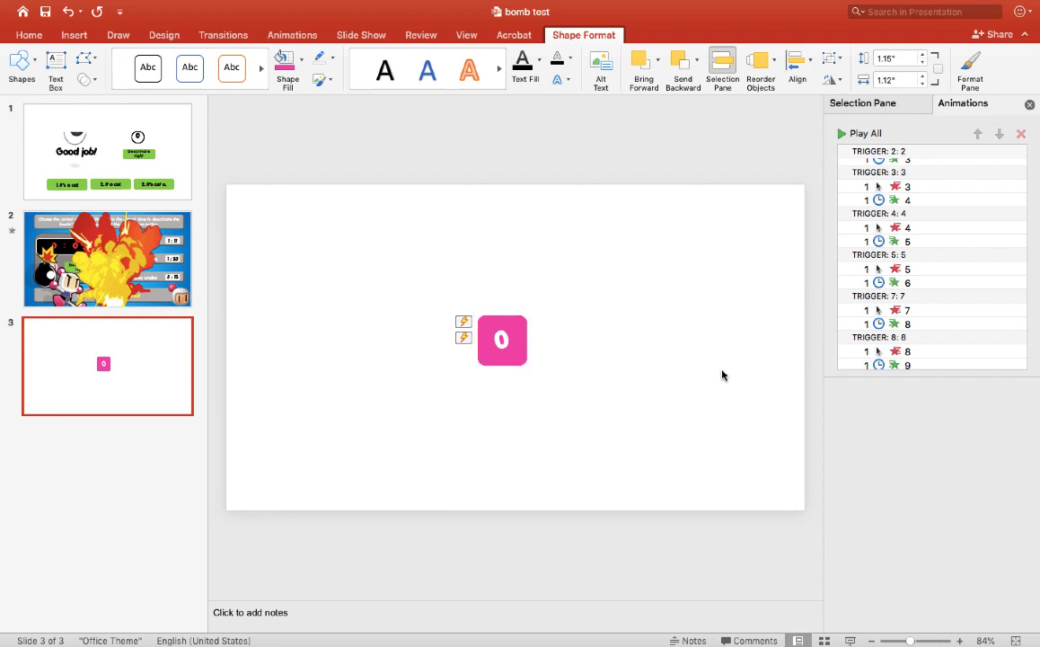
left_click(851, 640)
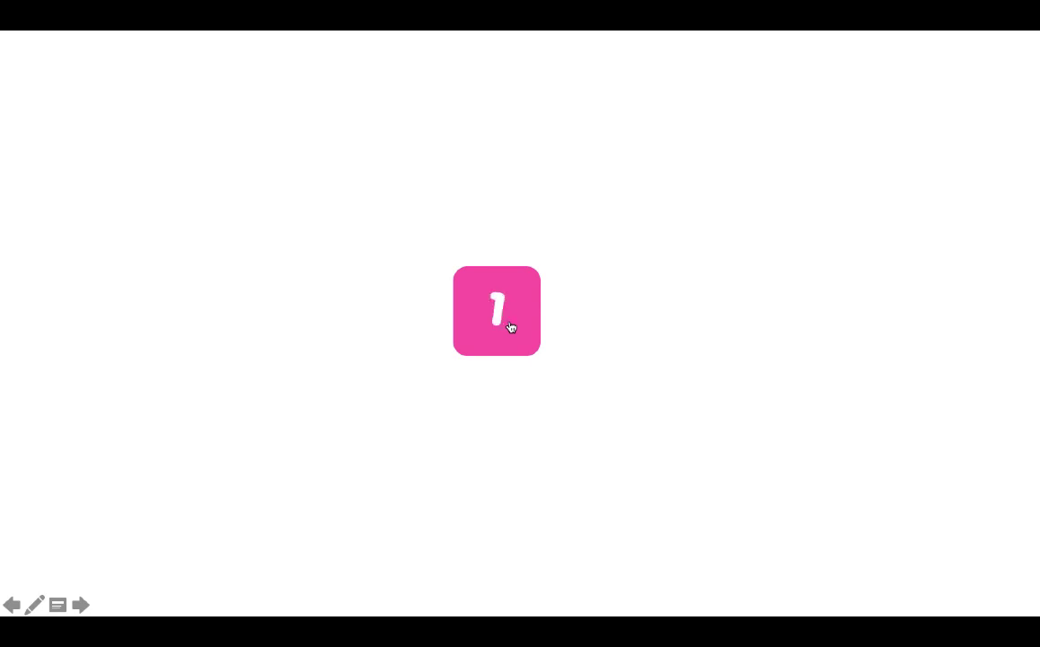
key("Escape")
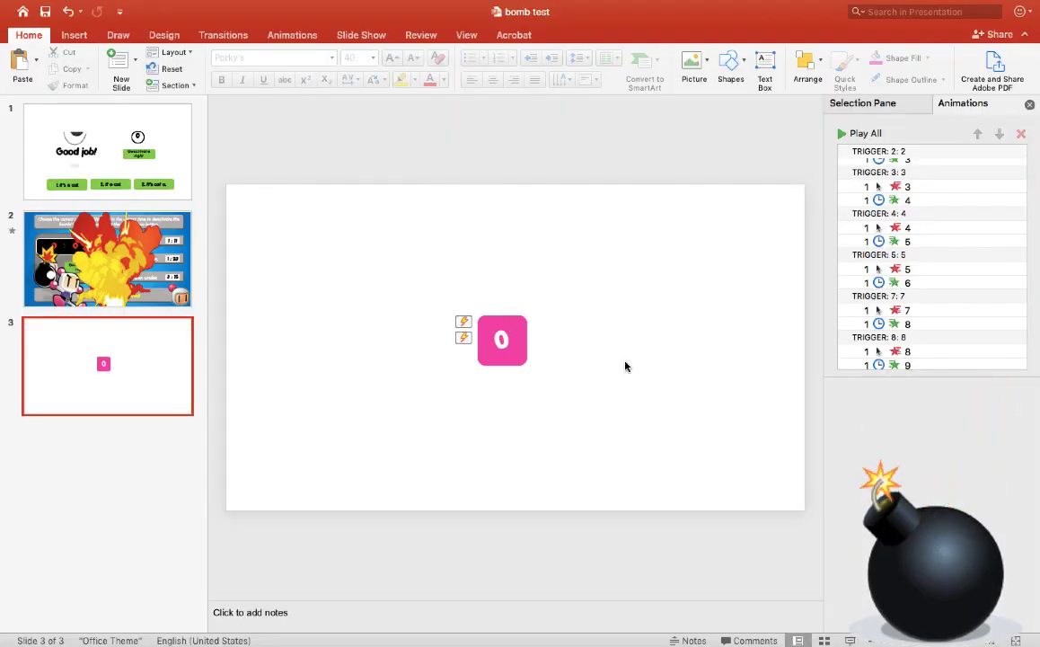
Select all of the 0 tile's animations and give them the click.wav sound
scroll(896, 224, "up", 5)
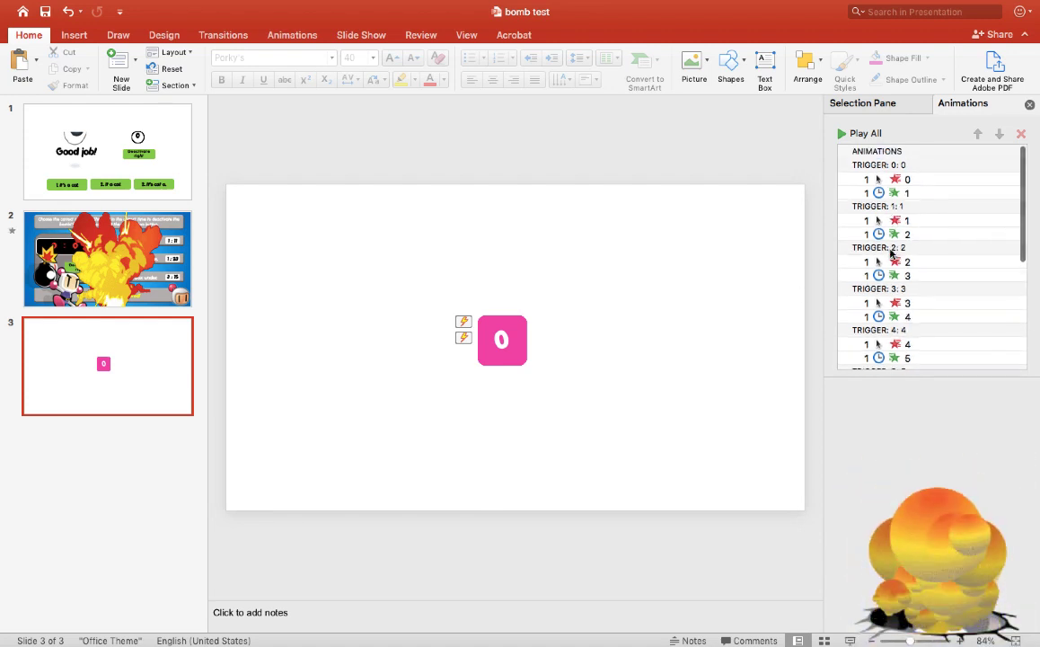
left_click(896, 180)
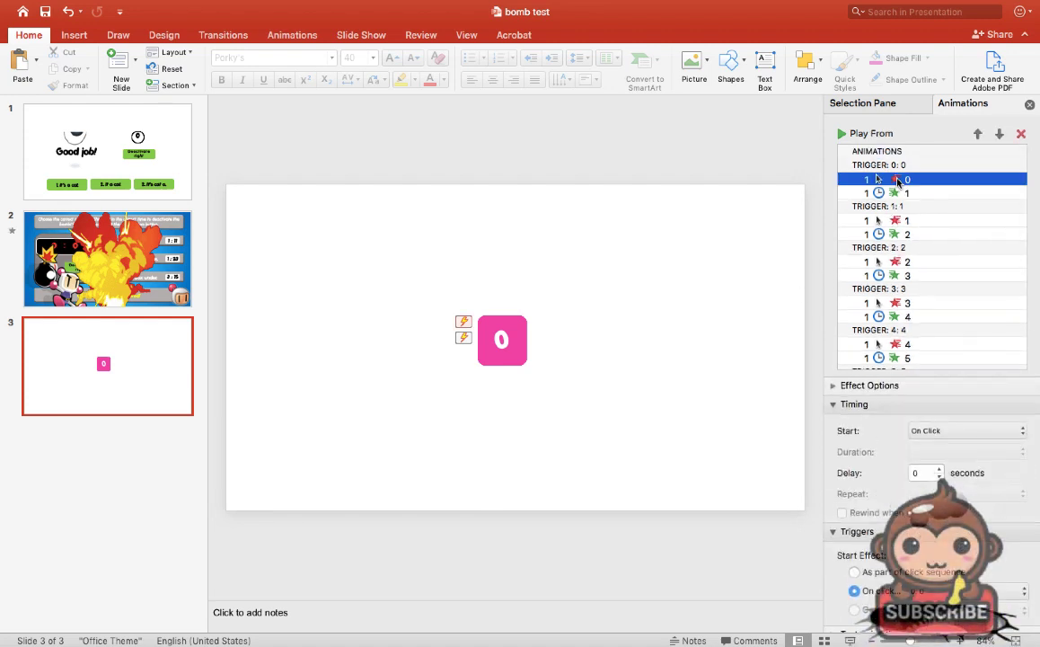
scroll(938, 278, "down", 5)
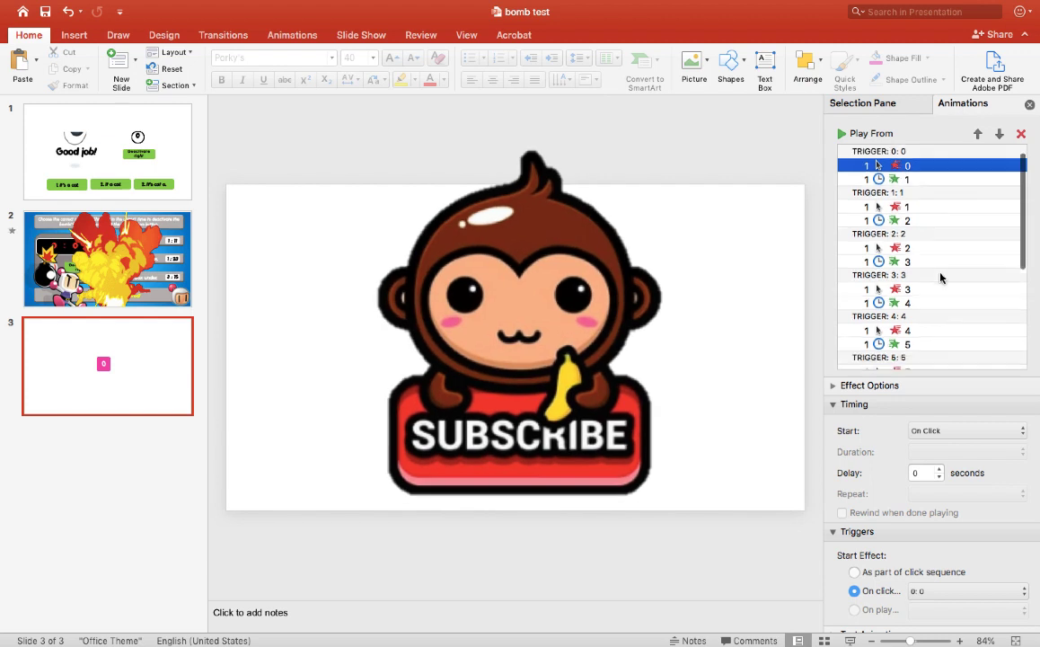
left_click(906, 363, "shift")
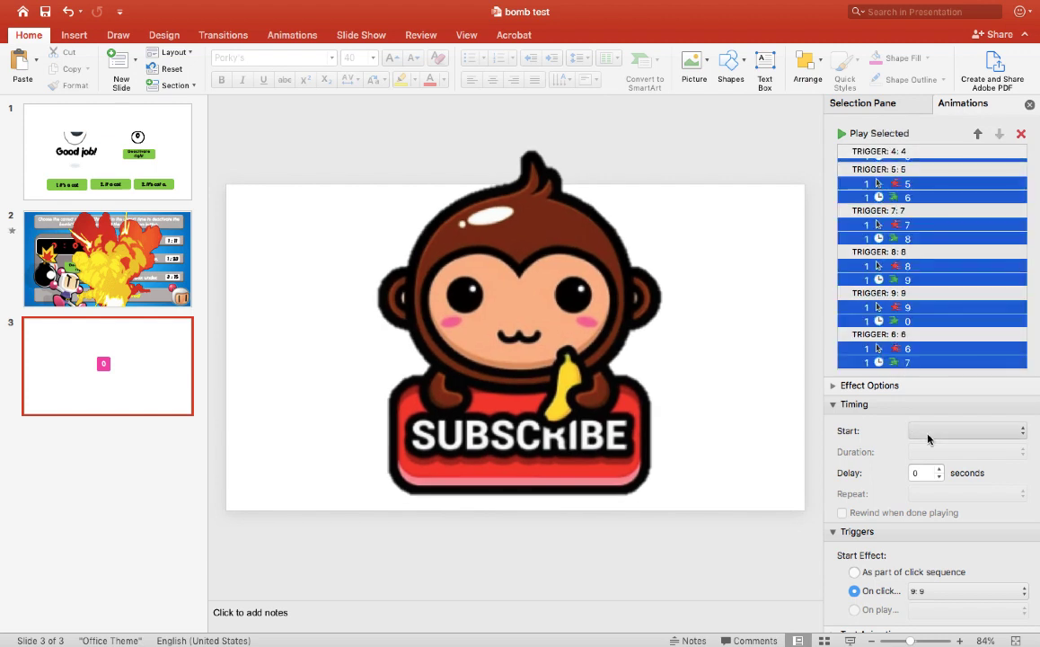
left_click(832, 385)
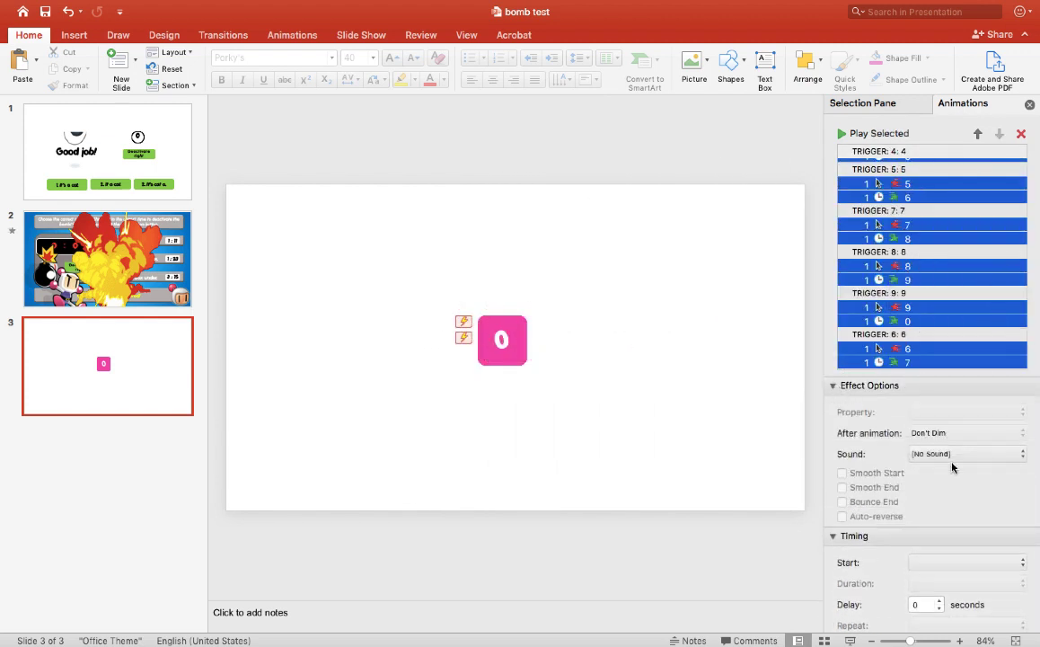
left_click(958, 454)
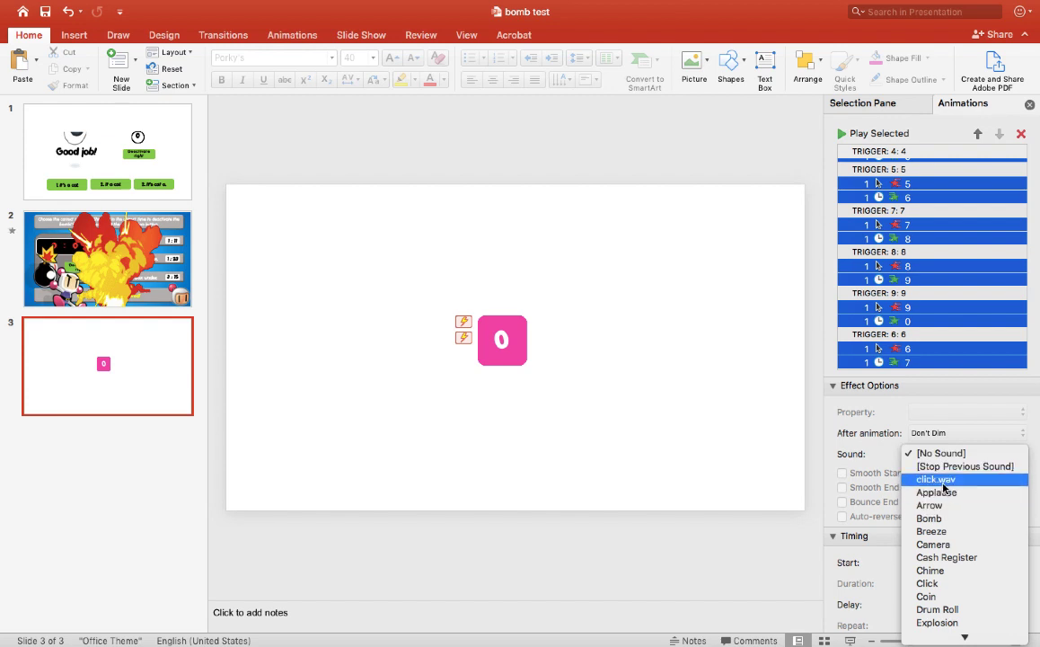
left_click(942, 484)
left_click(648, 411)
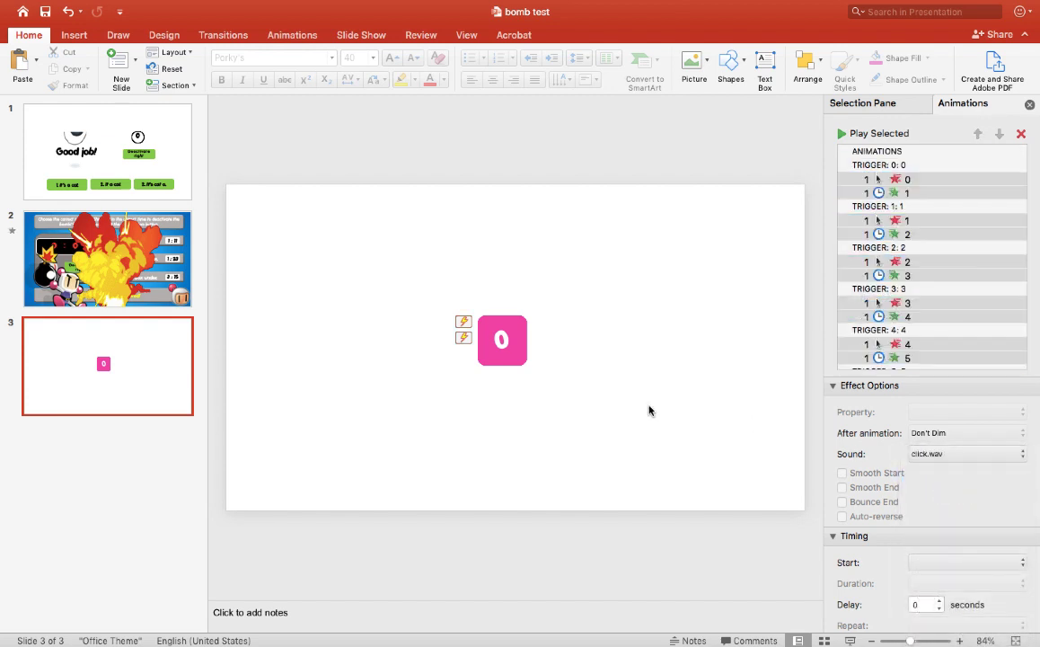
Paste two copies of the pink 0 tile and line them up to its right
left_click_drag(425, 263, 595, 438)
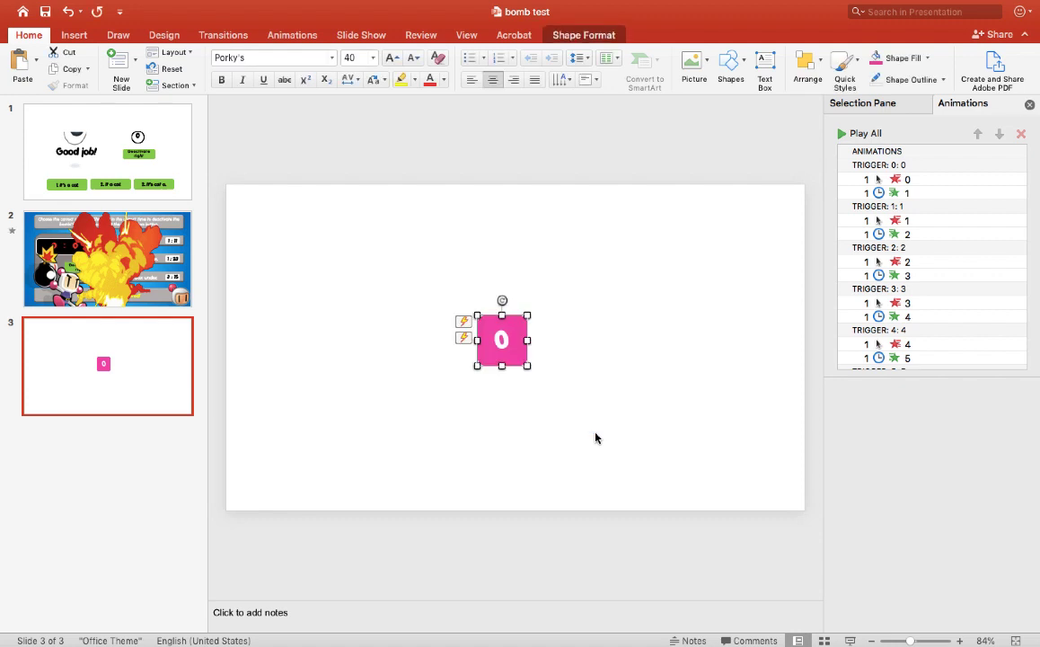
key("super+v")
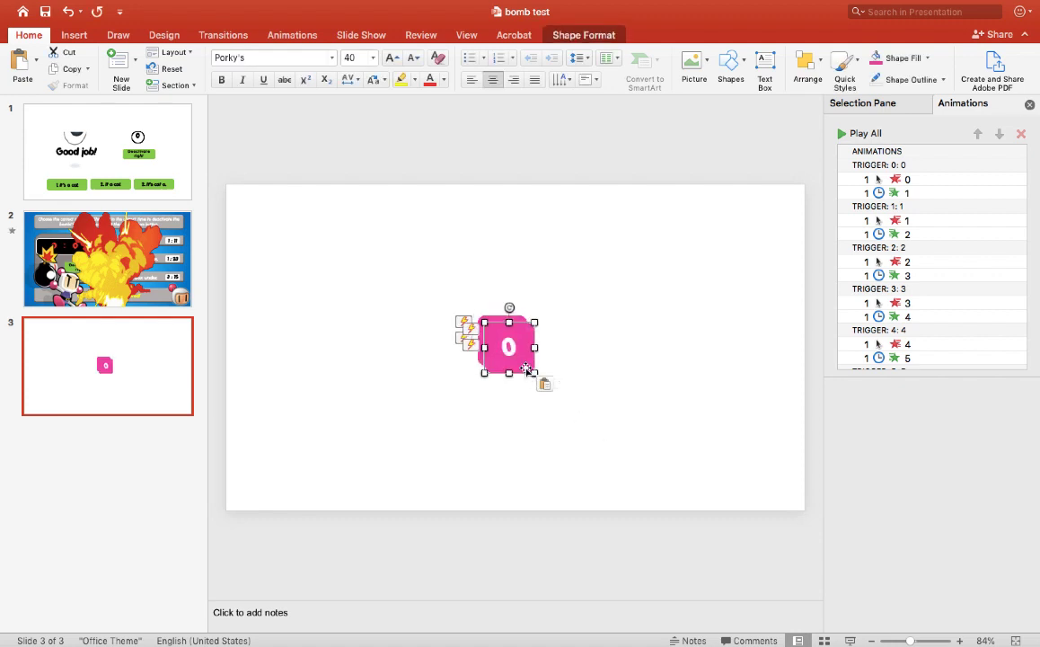
left_click_drag(528, 355, 572, 347)
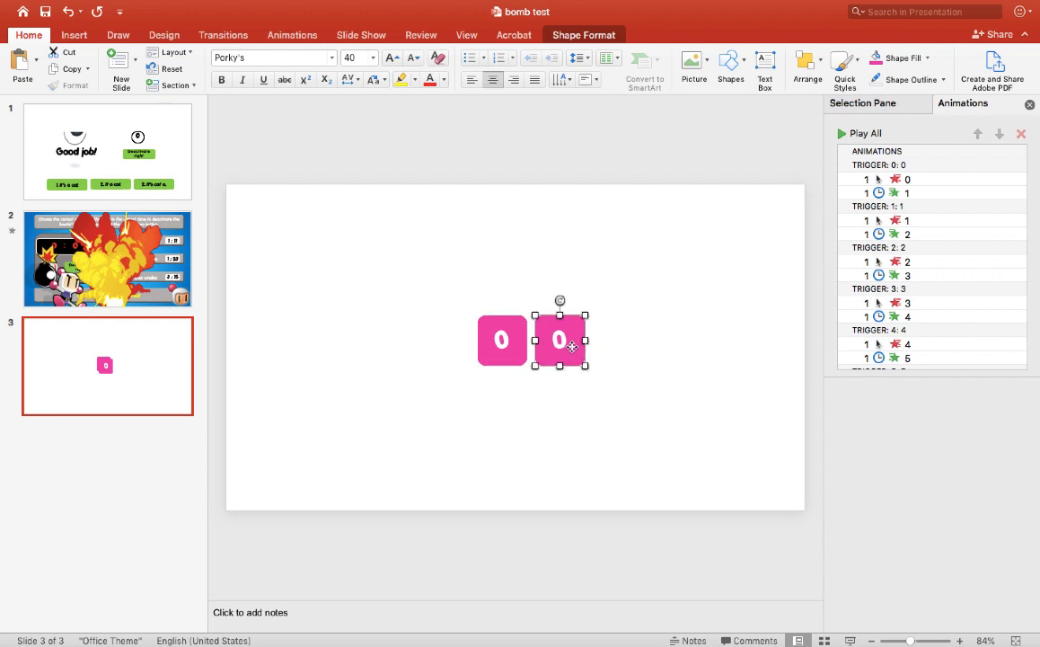
key("super+v")
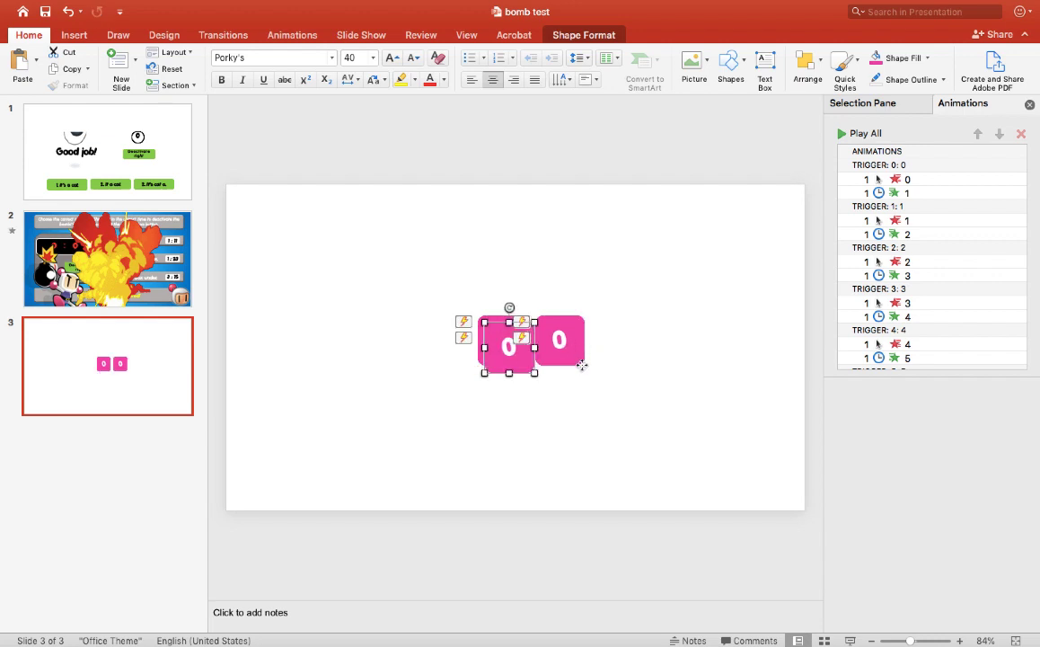
left_click_drag(526, 360, 638, 349)
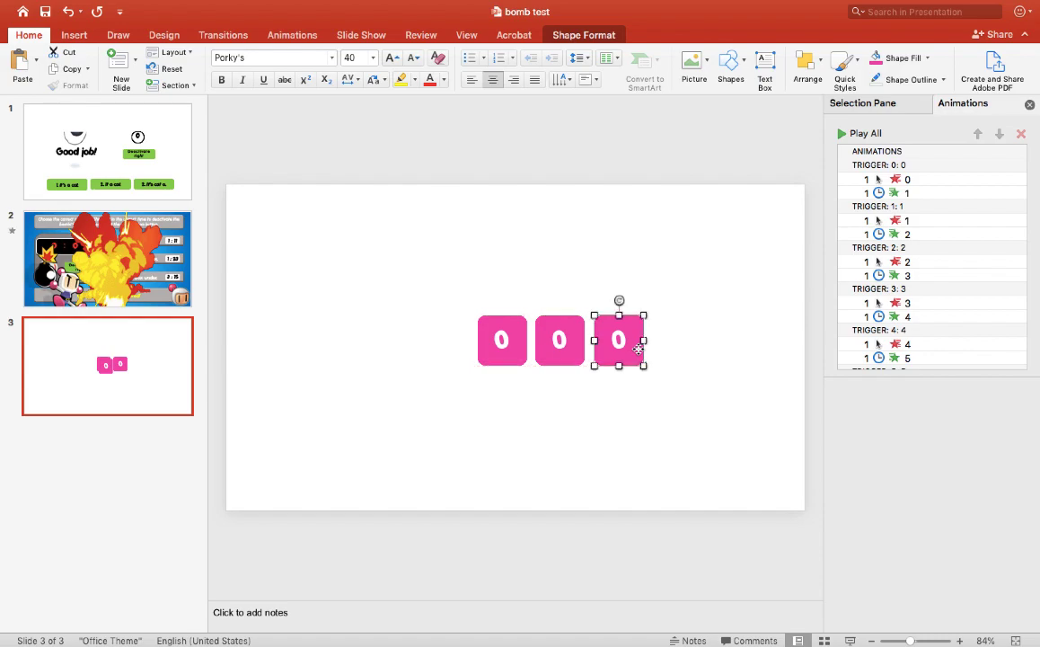
left_click(846, 644)
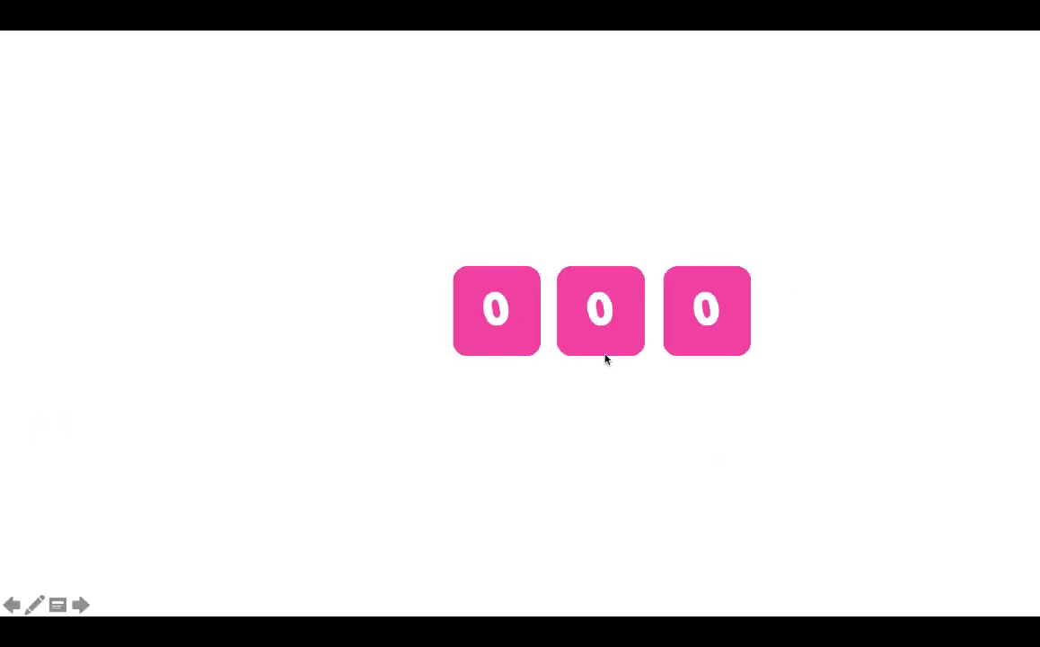
left_click(506, 320)
left_click(506, 320)
left_click(506, 320)
left_click(505, 319)
left_click(506, 320)
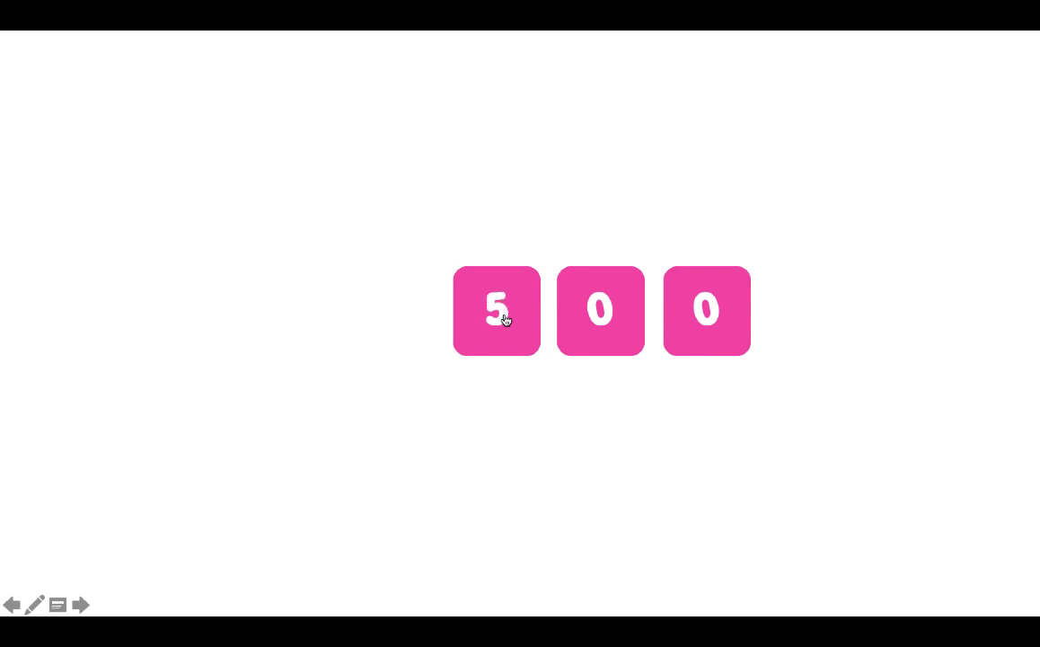
left_click(605, 319)
left_click(604, 319)
left_click(604, 319)
left_click(604, 319)
left_click(721, 316)
left_click(721, 316)
left_click(721, 316)
left_click(721, 316)
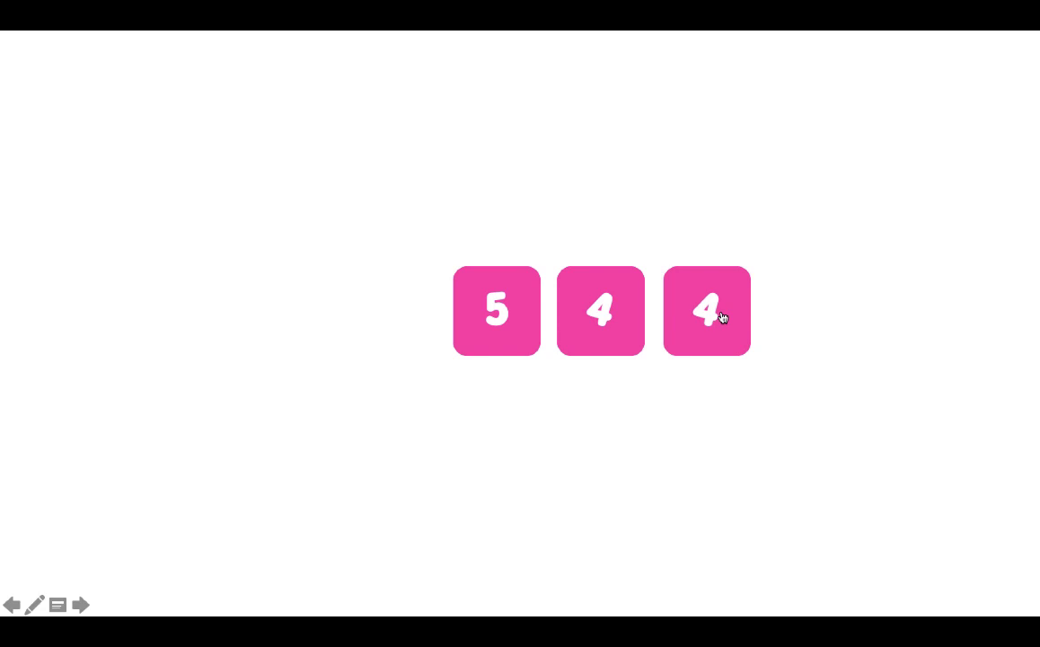
left_click(721, 316)
left_click(721, 316)
left_click(721, 317)
left_click(721, 316)
left_click(721, 316)
left_click(721, 316)
left_click(721, 316)
left_click(721, 316)
left_click(721, 316)
left_click(721, 316)
left_click(721, 316)
left_click(578, 316)
left_click(577, 315)
left_click(492, 305)
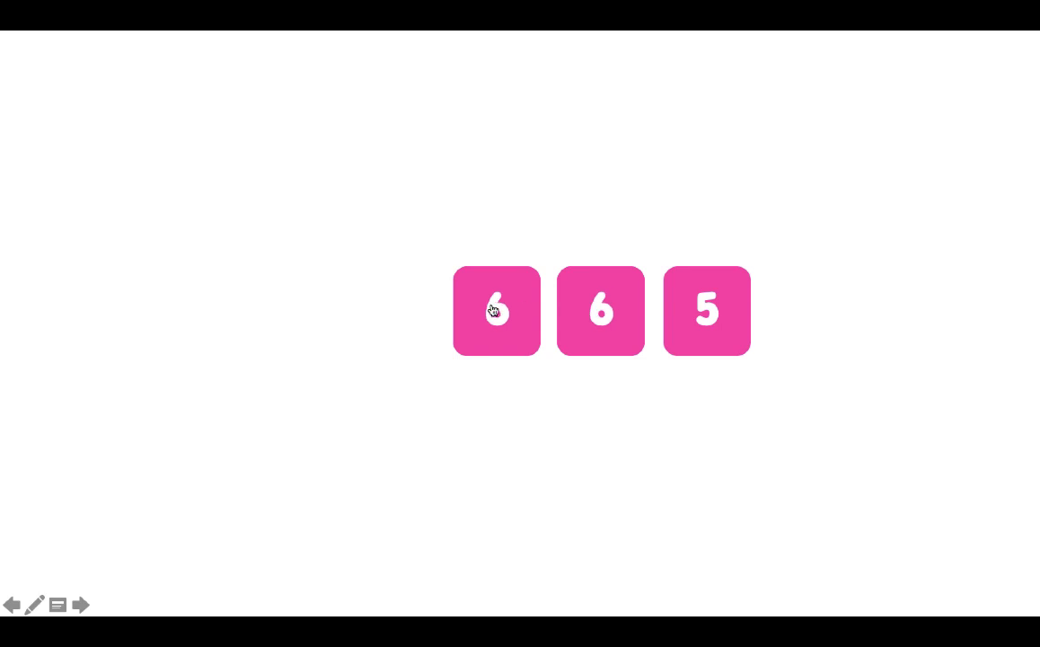
left_click(492, 304)
left_click(618, 311)
left_click(721, 319)
left_click(610, 319)
left_click(705, 314)
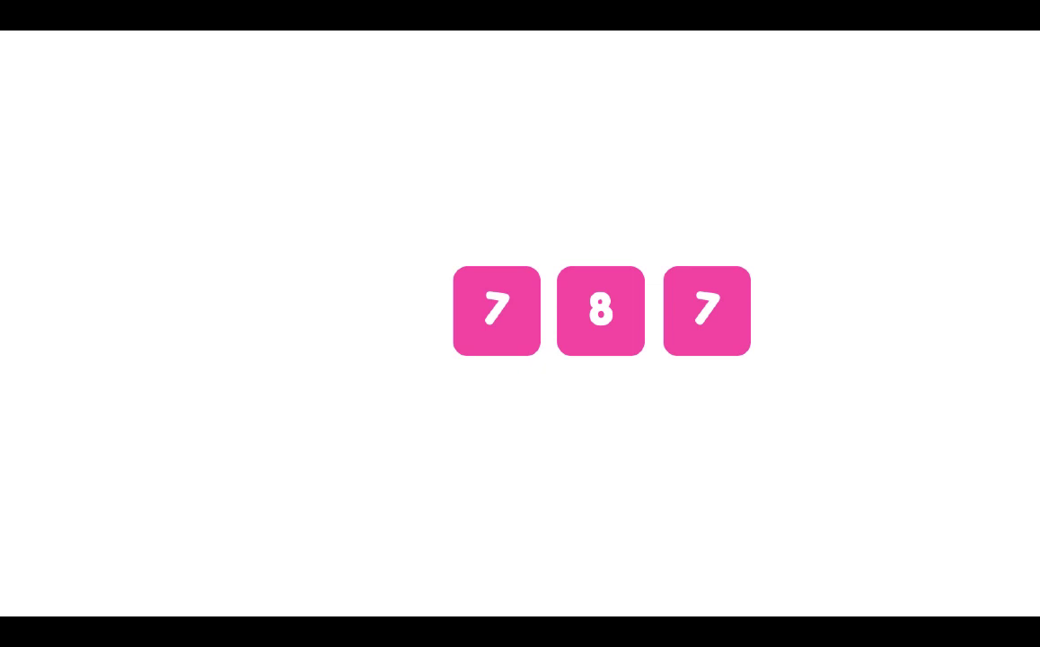
key("Escape")
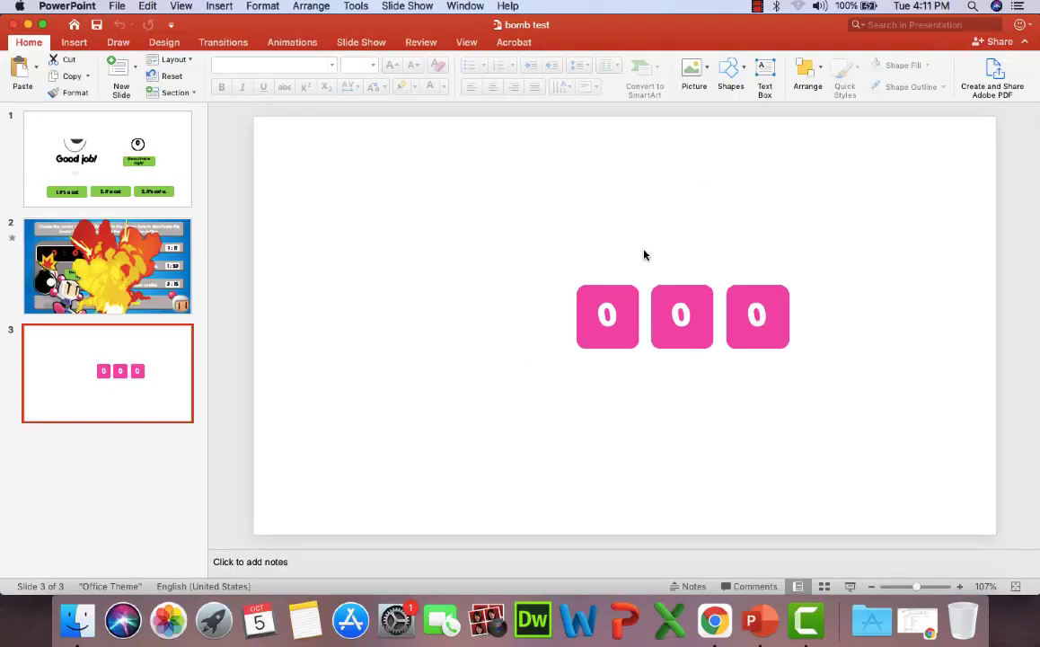
Open slide 2, the bomb game slide with its explosion artwork
left_click(184, 255)
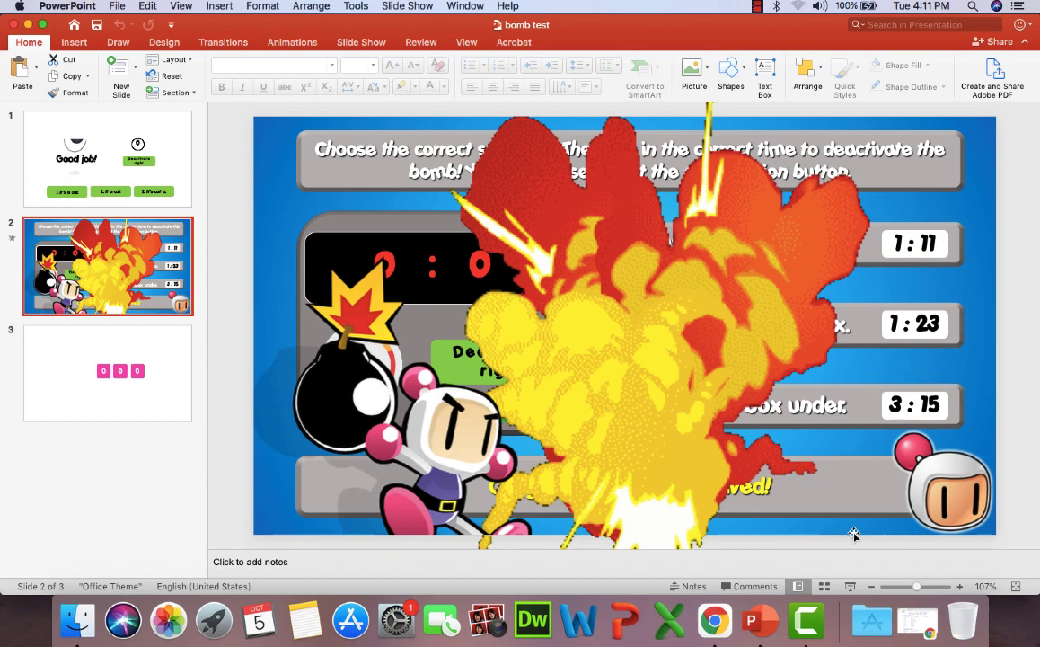
left_click(850, 586)
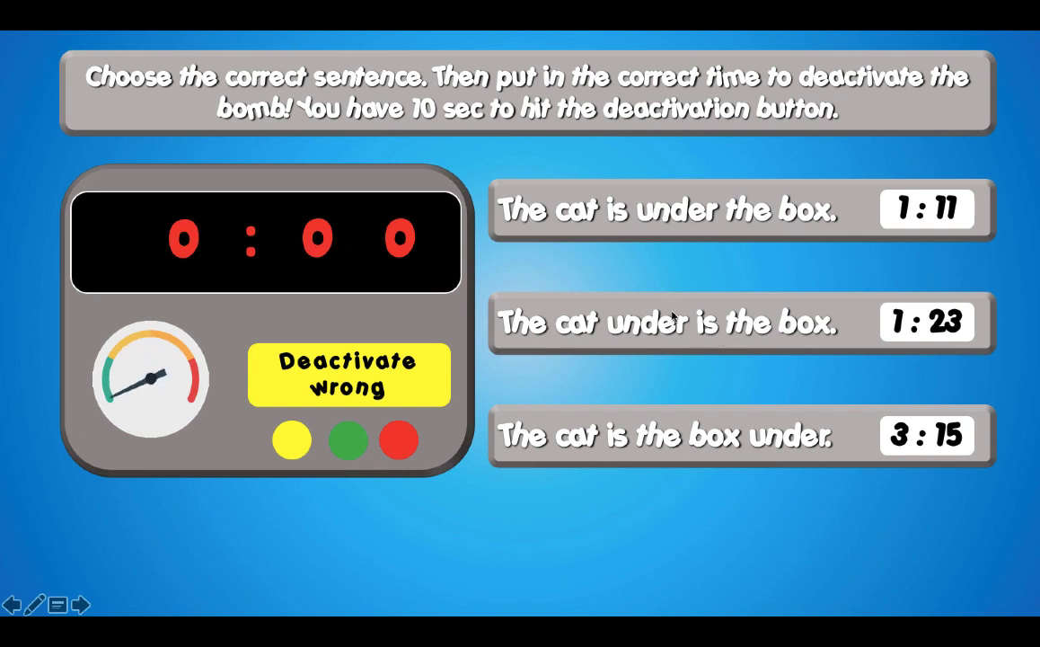
left_click(186, 245)
left_click(312, 244)
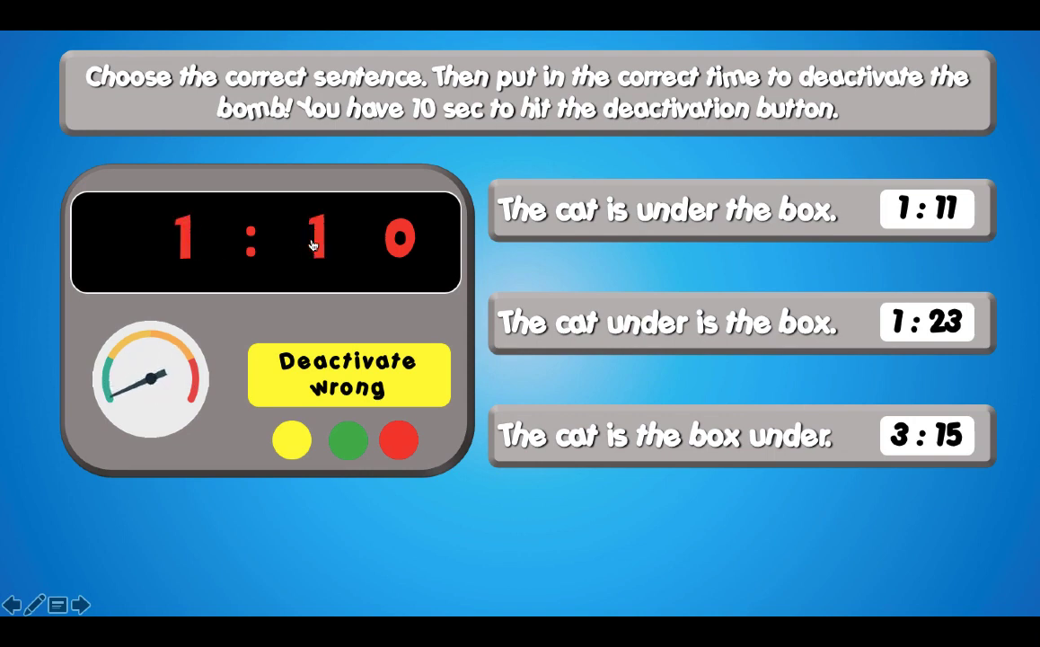
left_click(311, 241)
left_click(400, 239)
left_click(400, 239)
left_click(404, 241)
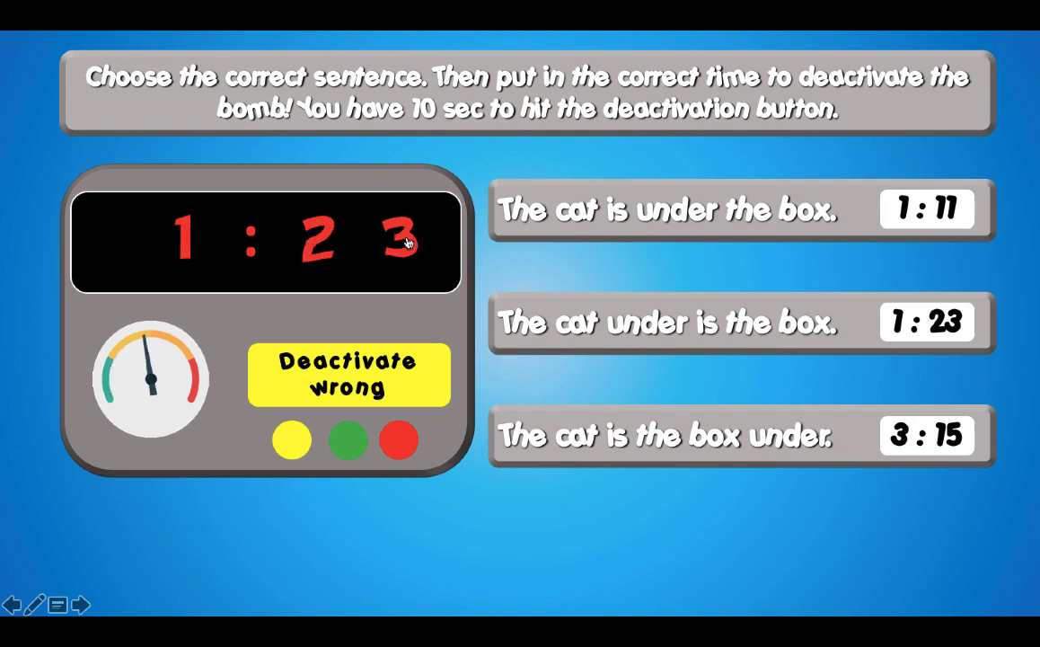
left_click(358, 384)
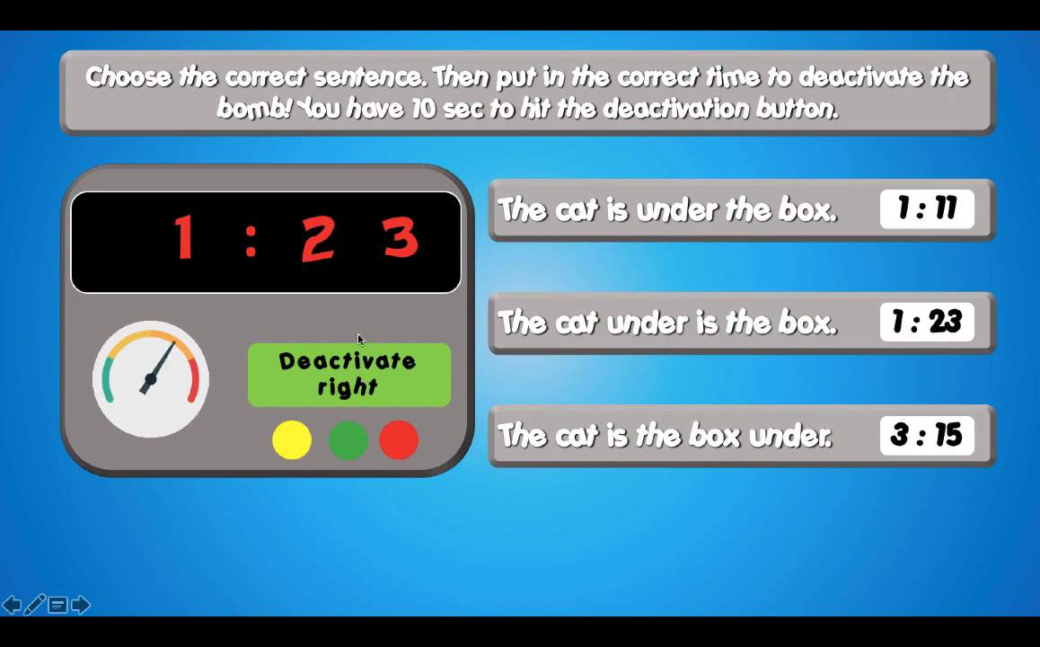
left_click(357, 349)
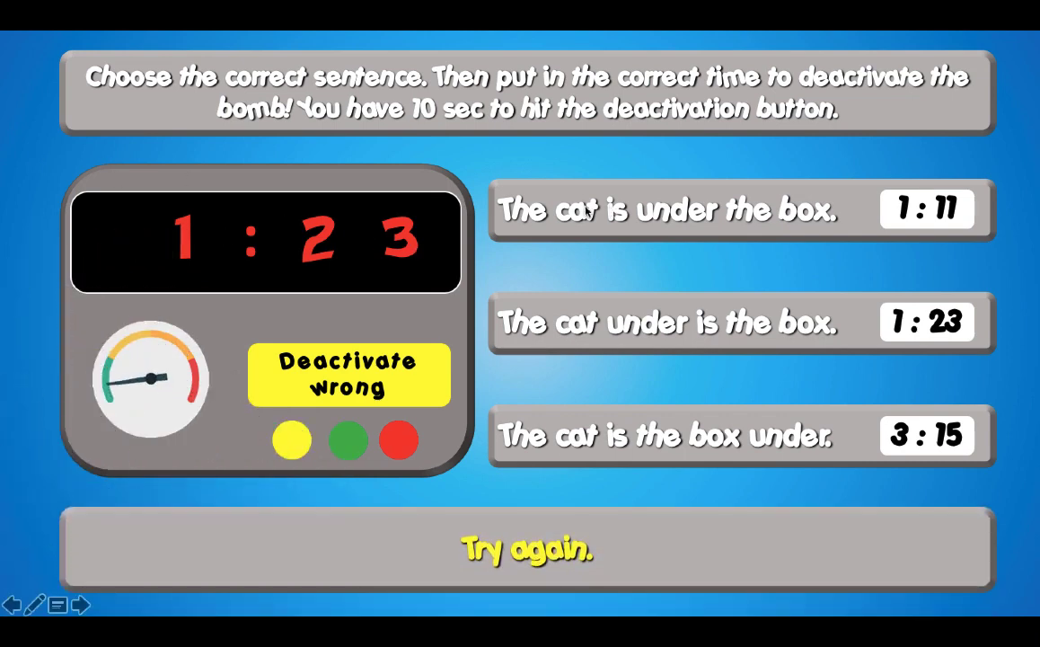
left_click(318, 241)
left_click(318, 241)
left_click(318, 243)
left_click(318, 246)
left_click(318, 248)
left_click(318, 248)
left_click(318, 248)
left_click(318, 248)
left_click(318, 248)
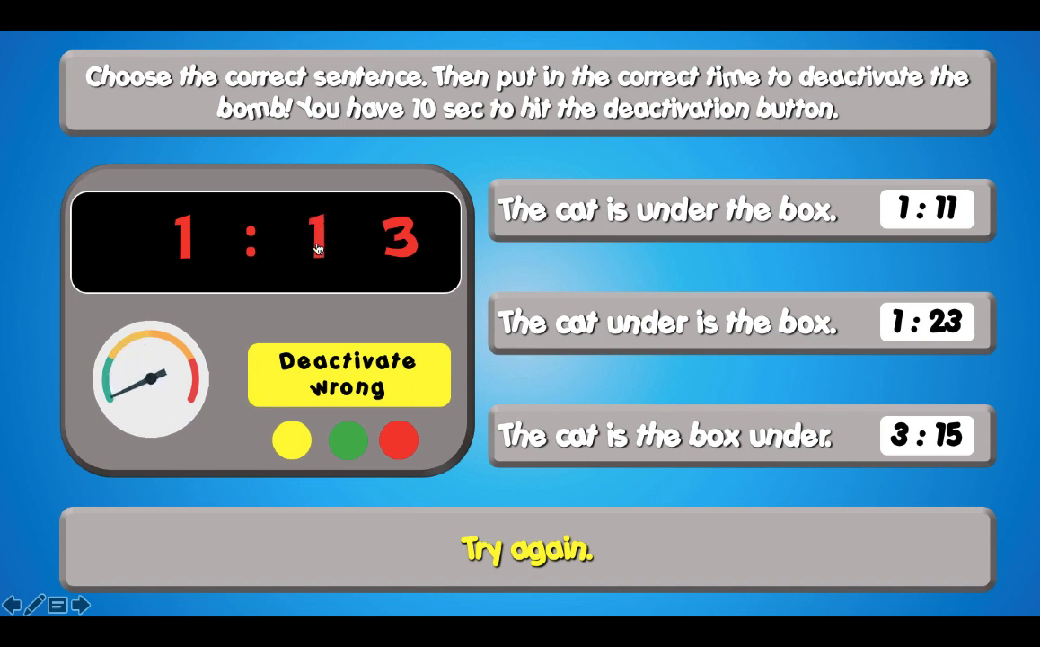
left_click(401, 235)
left_click(401, 235)
left_click(401, 237)
left_click(401, 237)
left_click(402, 238)
left_click(402, 238)
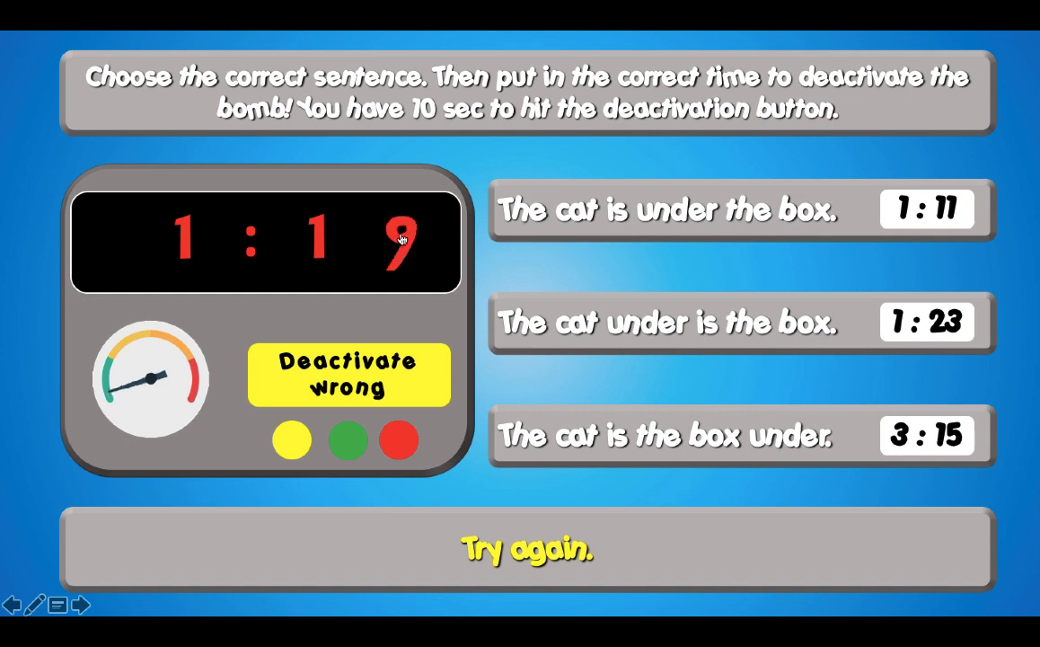
left_click(402, 238)
left_click(402, 238)
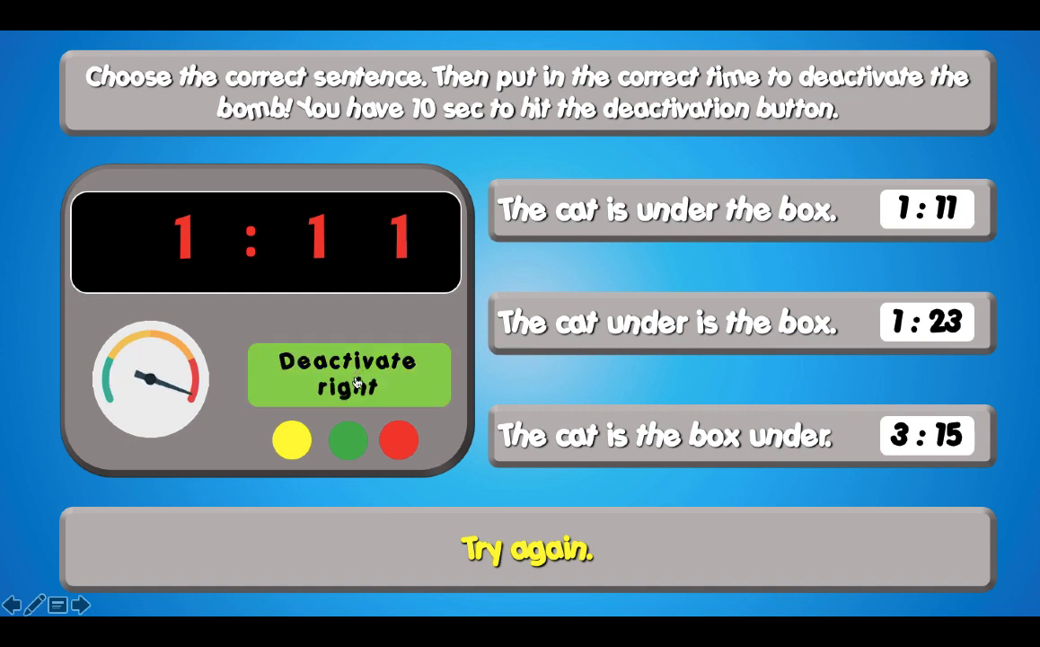
left_click(356, 384)
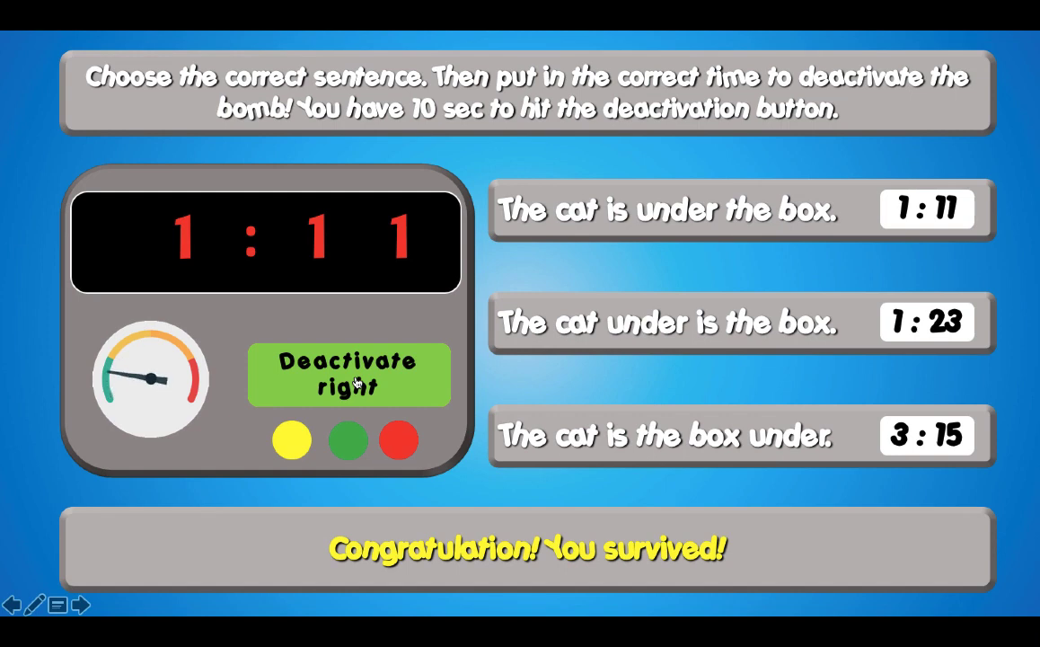
left_click(357, 384)
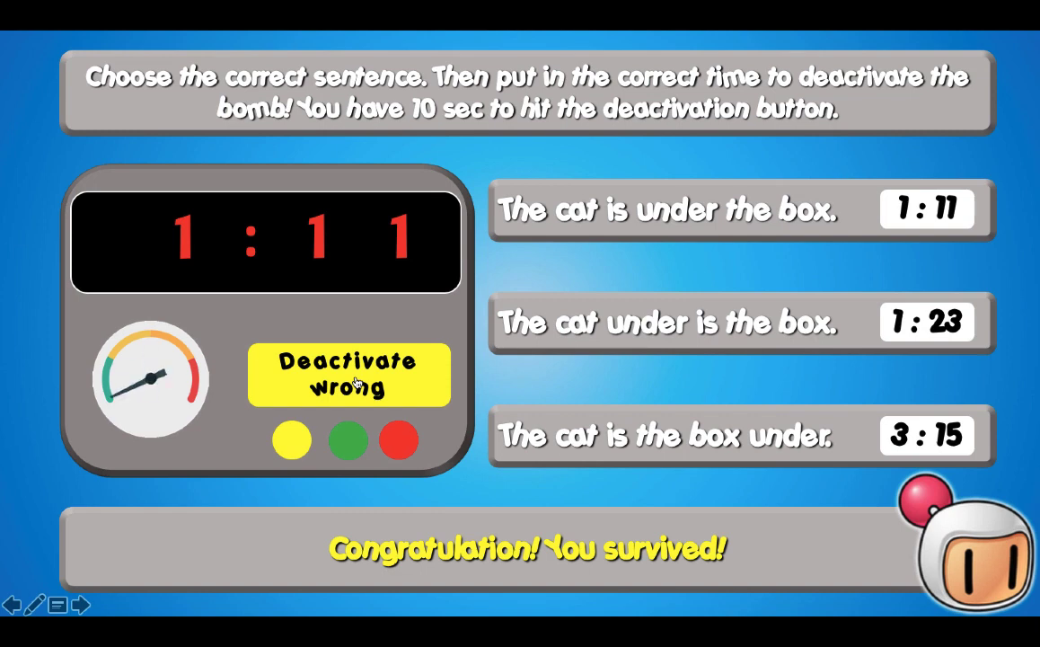
End the slide show and go back to slide 3 with the three pink tiles
key("Escape")
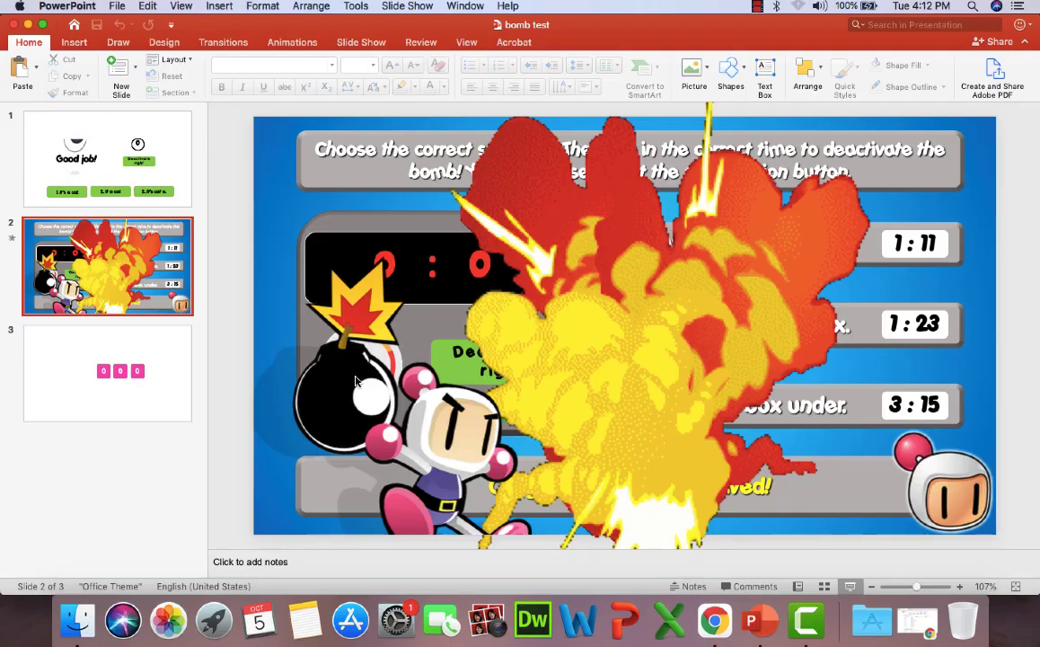
left_click(117, 356)
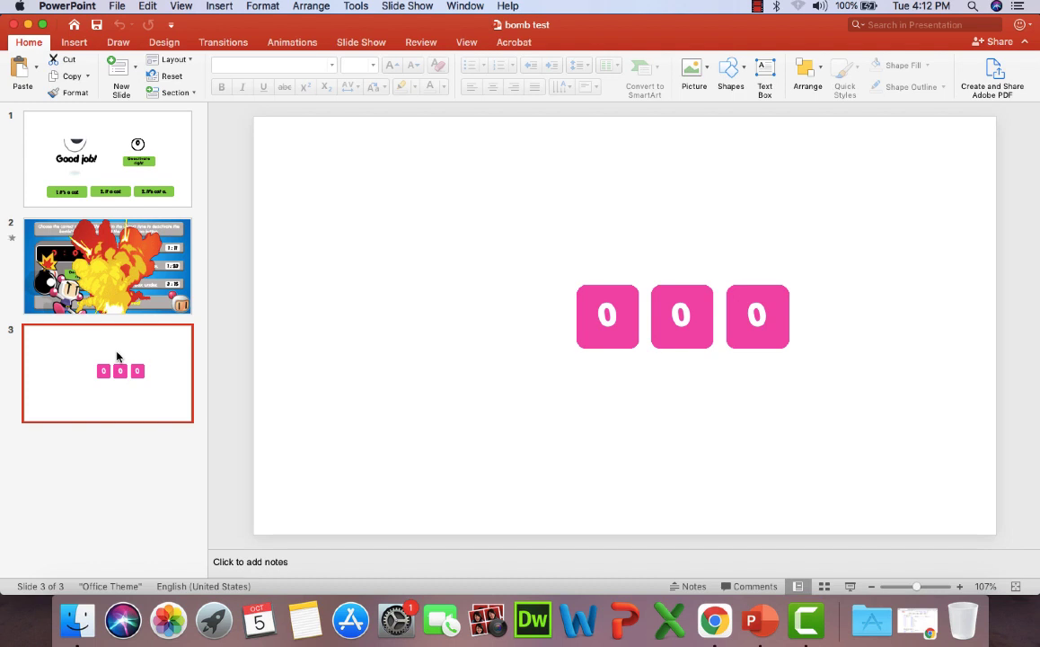